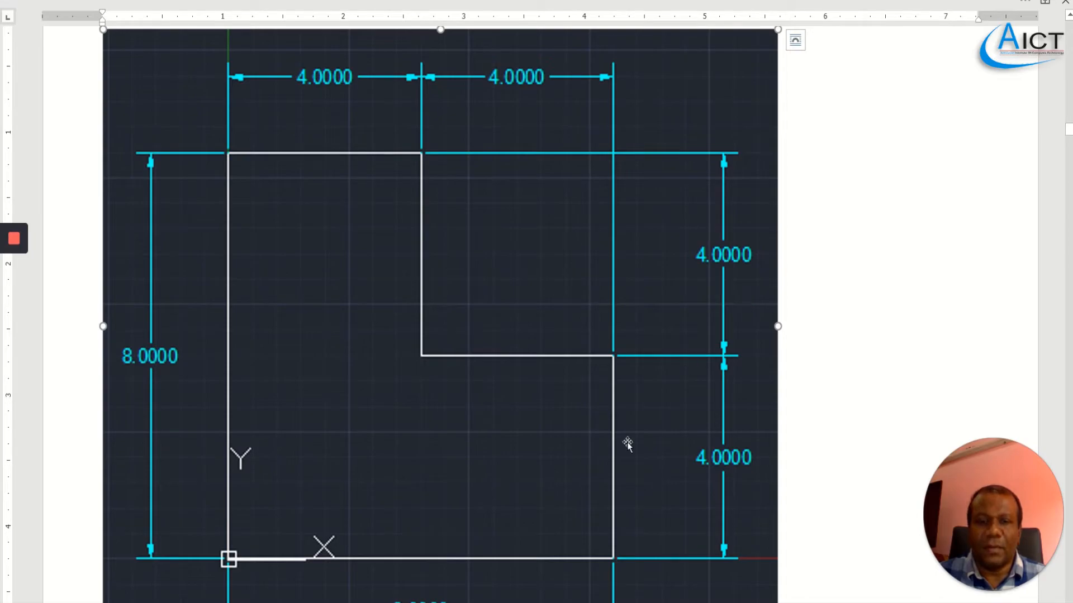
# - Switch to AutoCAD and create a new blank drawing
pyautogui.click(480, 602)
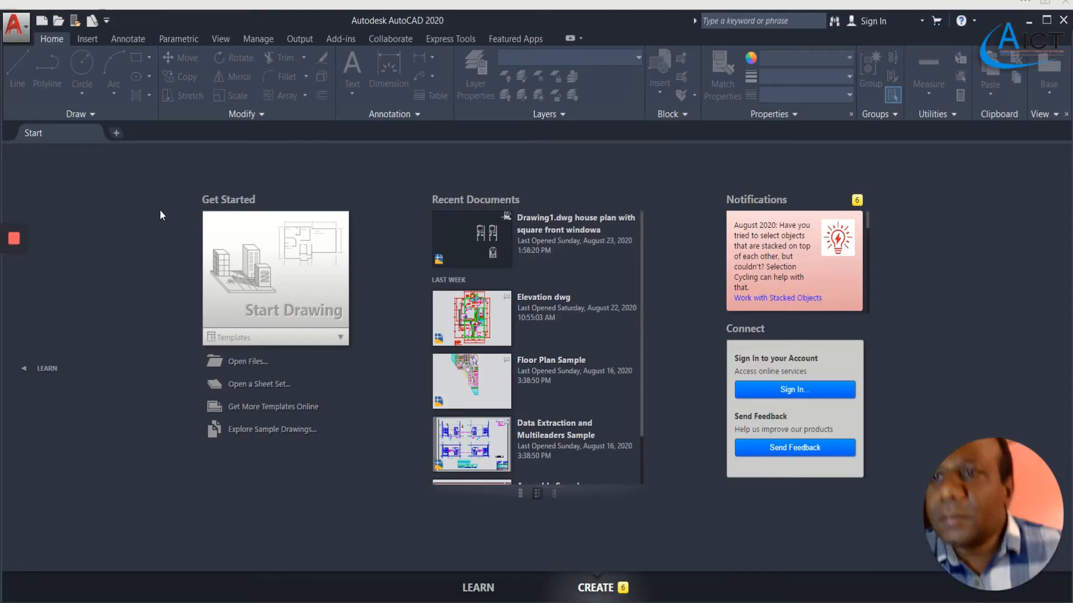
pyautogui.click(117, 133)
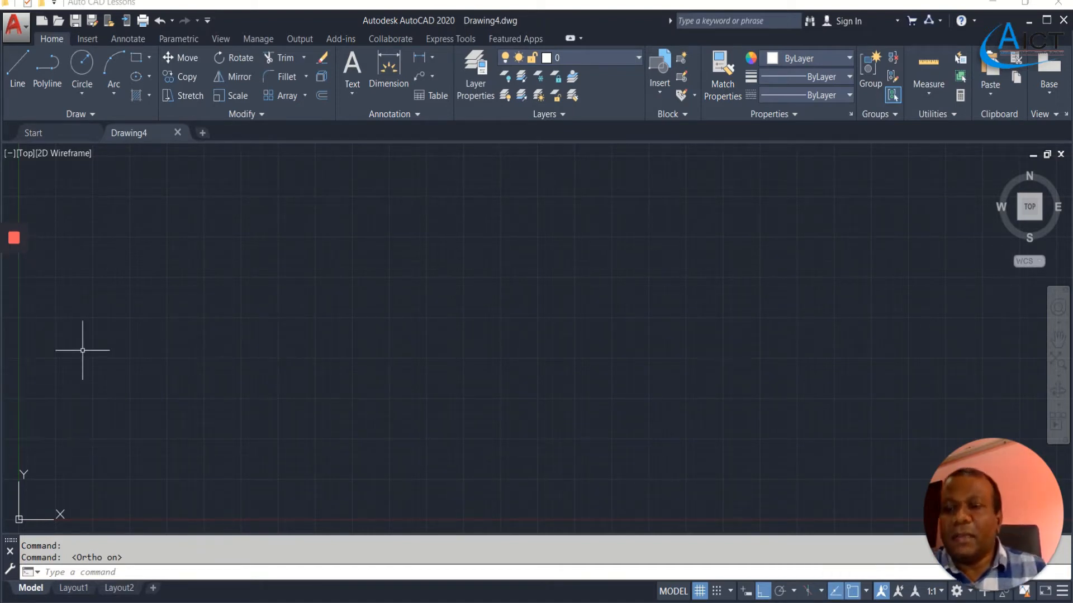
# - Zoom the empty drawing to its extents using the ZOOM command's Extents option
pyautogui.click(85, 572)
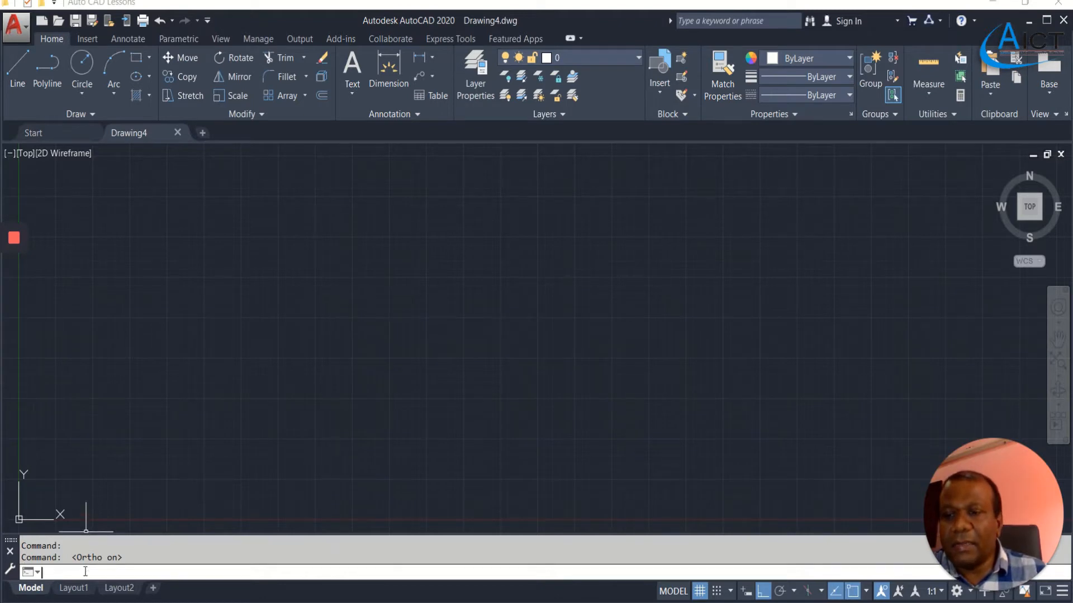
pyautogui.write('z')
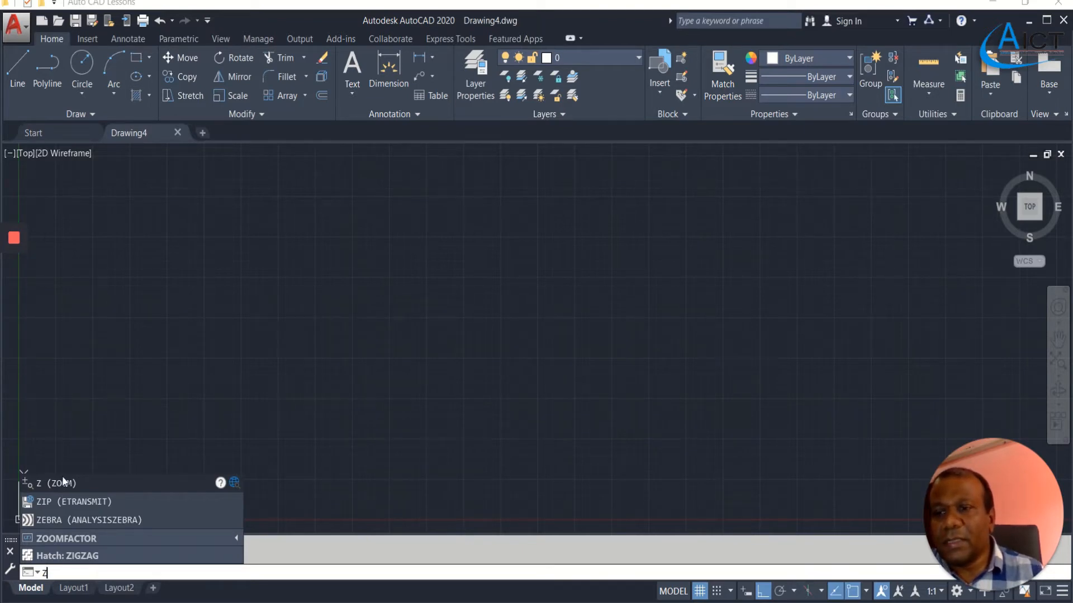
pyautogui.press('Down')
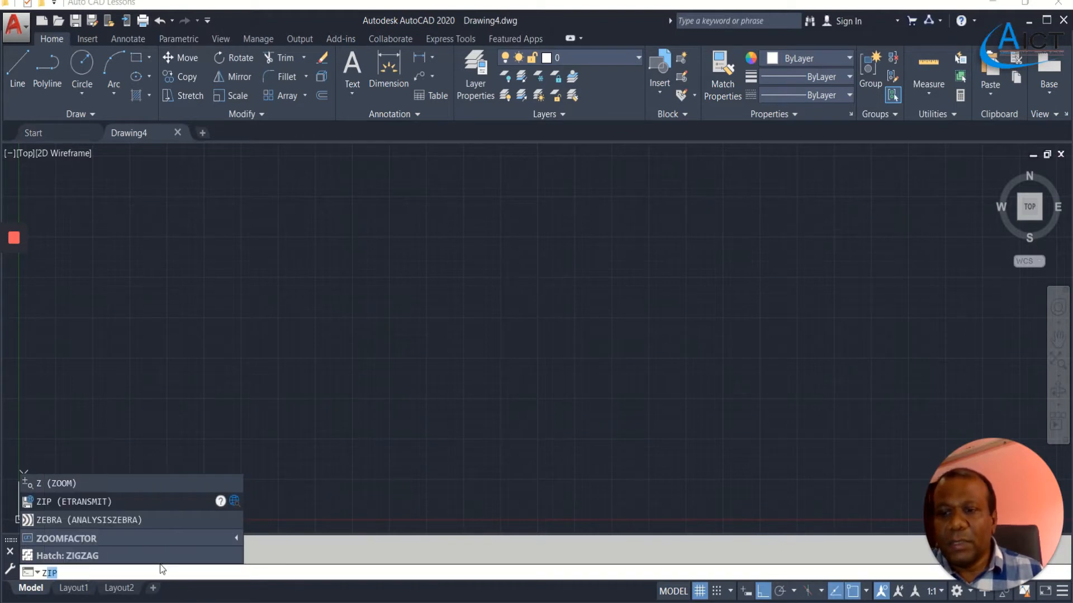
pyautogui.press('BackSpace')
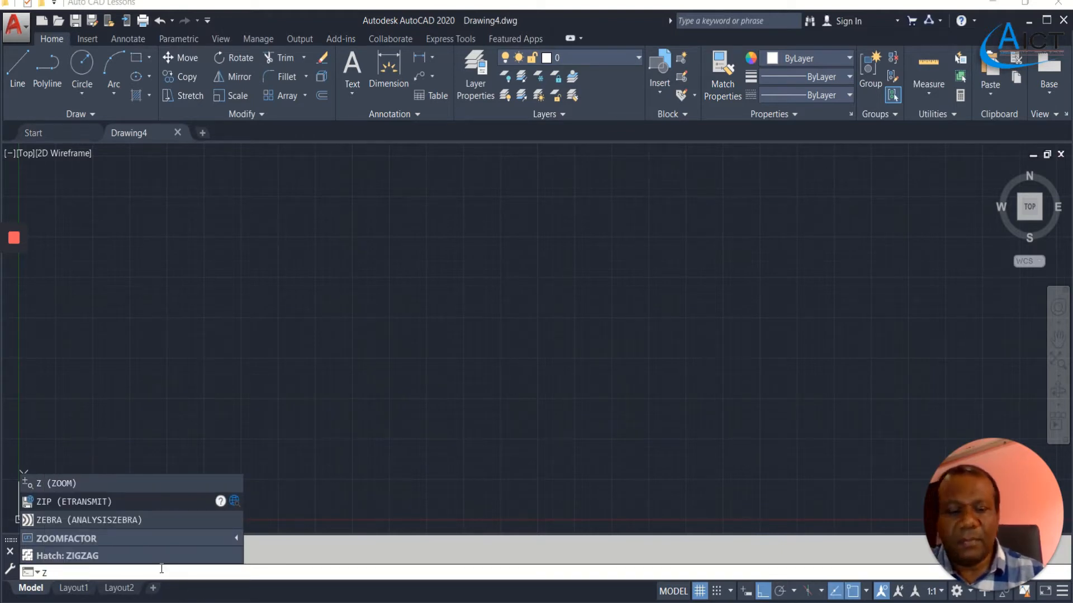
pyautogui.press('Return')
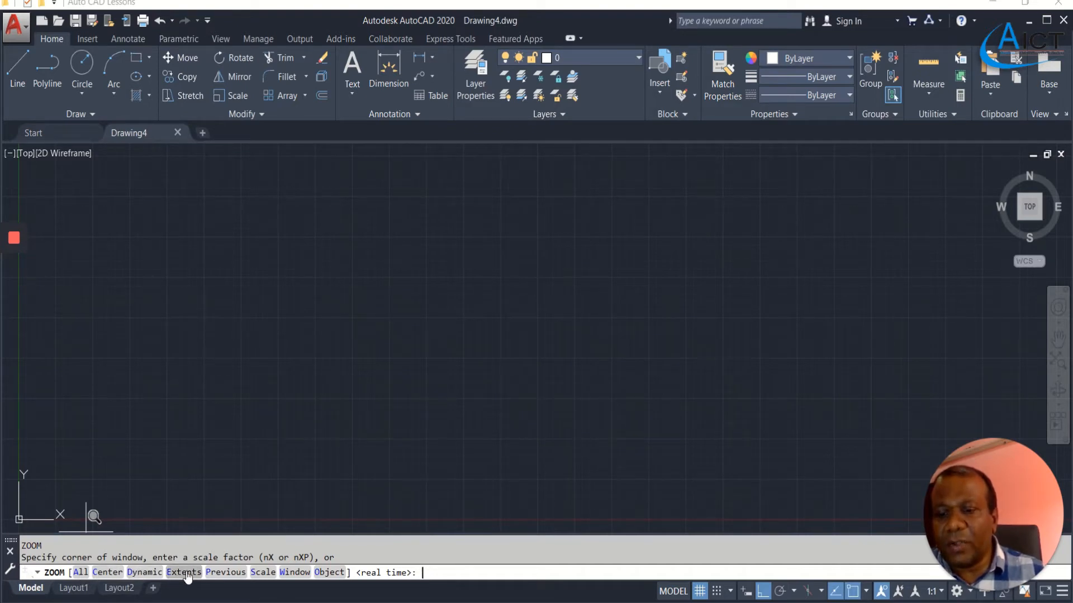
pyautogui.write('e')
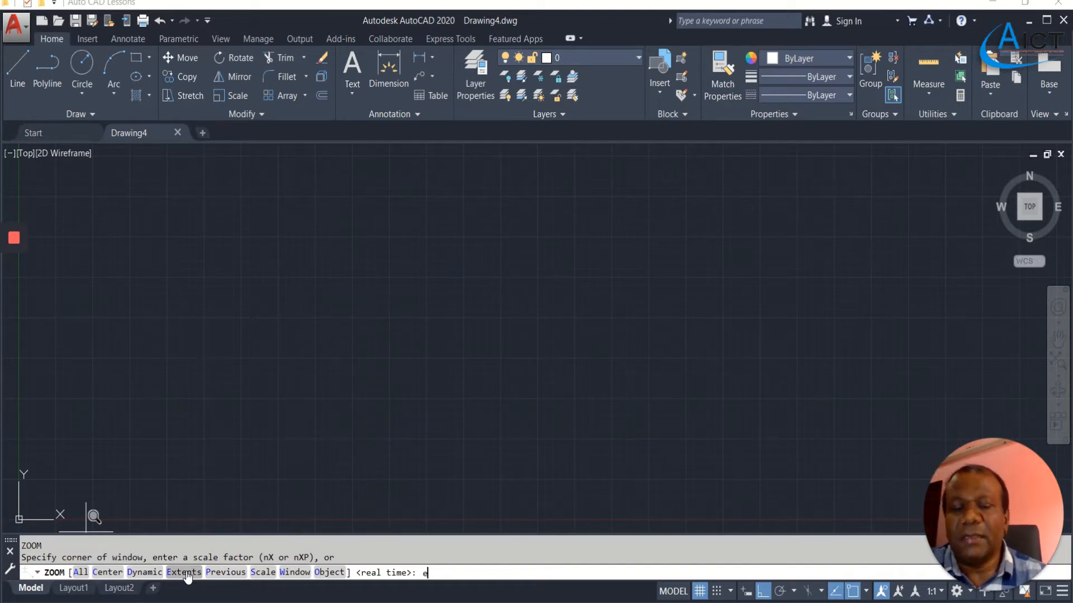
pyautogui.press('Return')
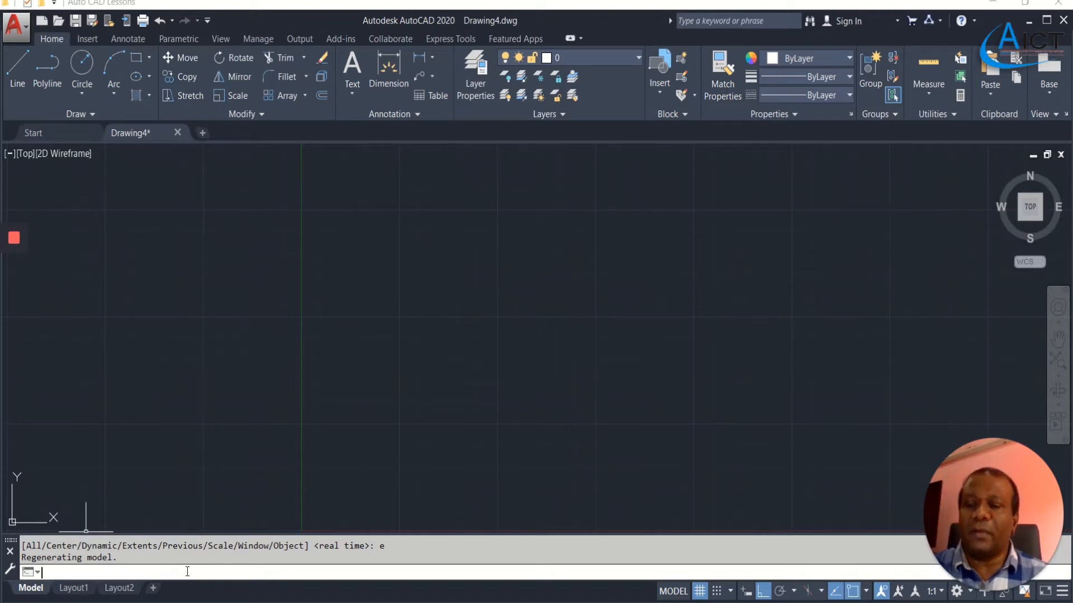
pyautogui.write('z')
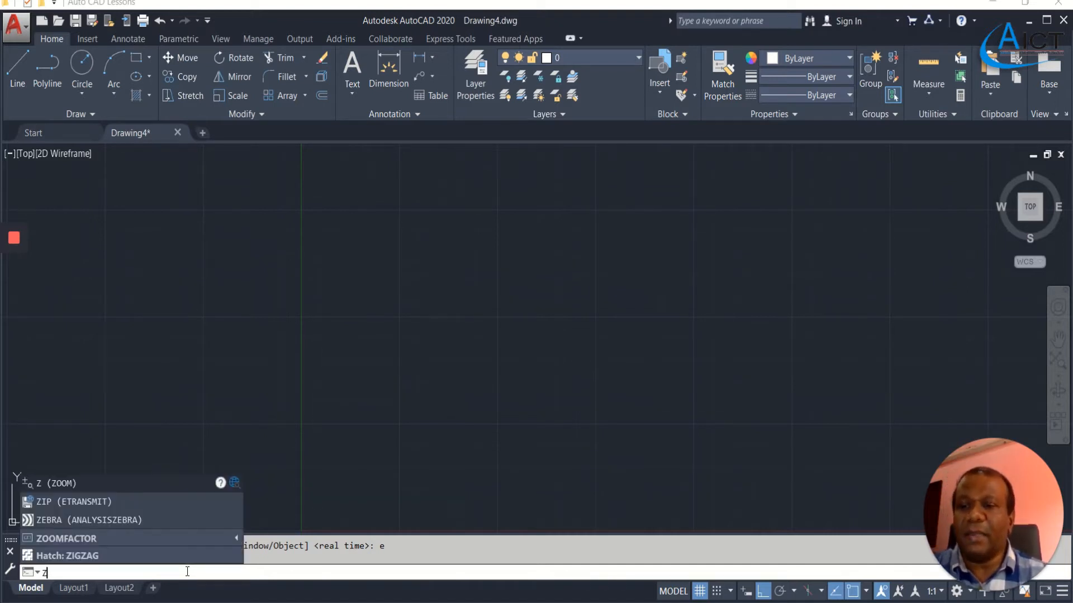
pyautogui.press('Return')
pyautogui.write('e')
pyautogui.press('Return')
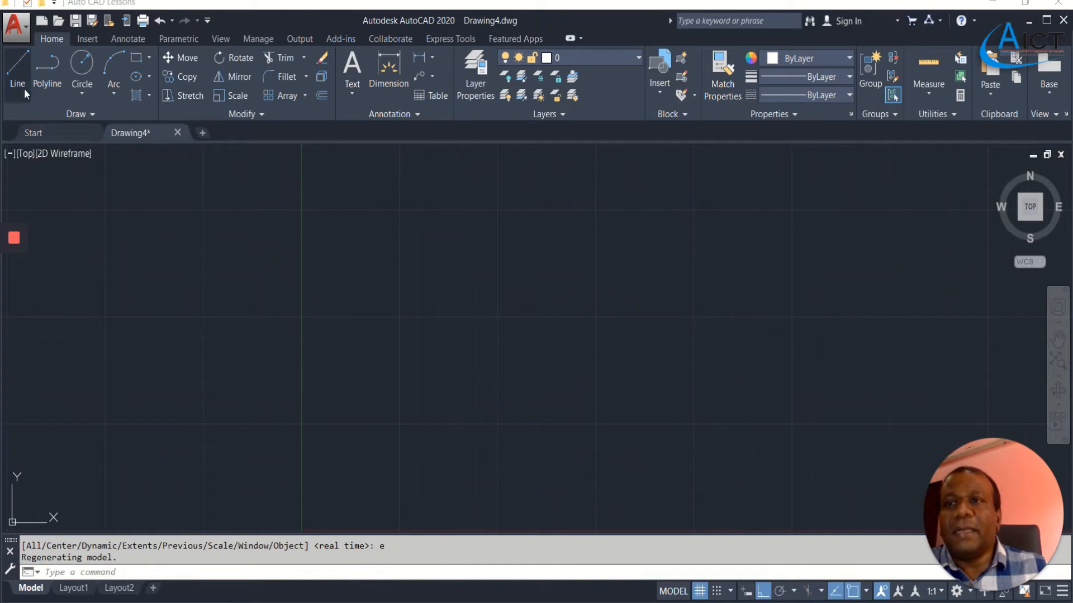
pyautogui.click(19, 67)
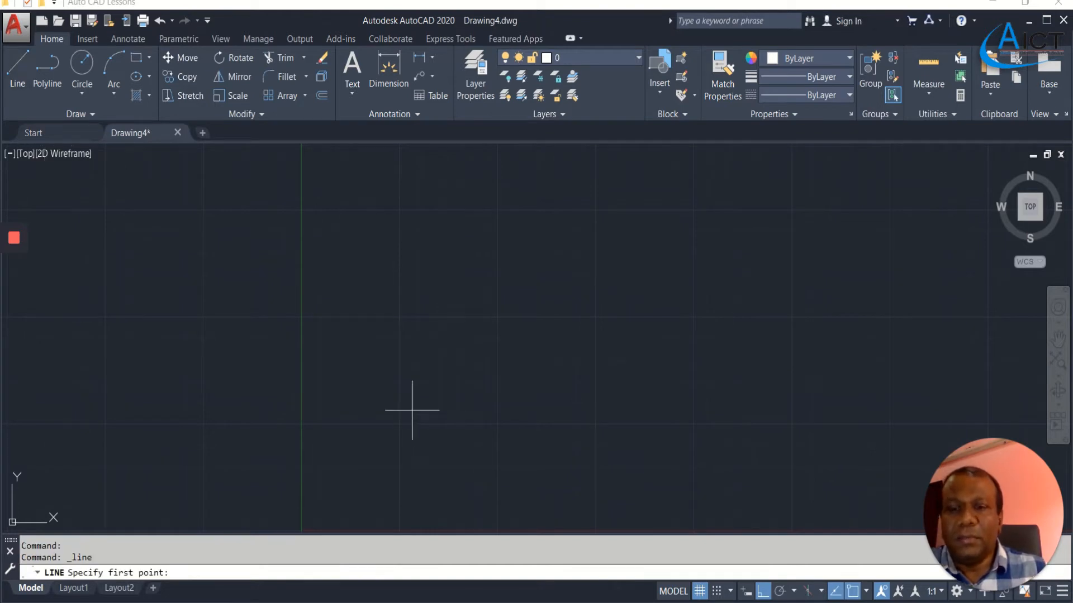
pyautogui.moveTo(387, 434); pyautogui.dragTo(338, 352, button='middle')
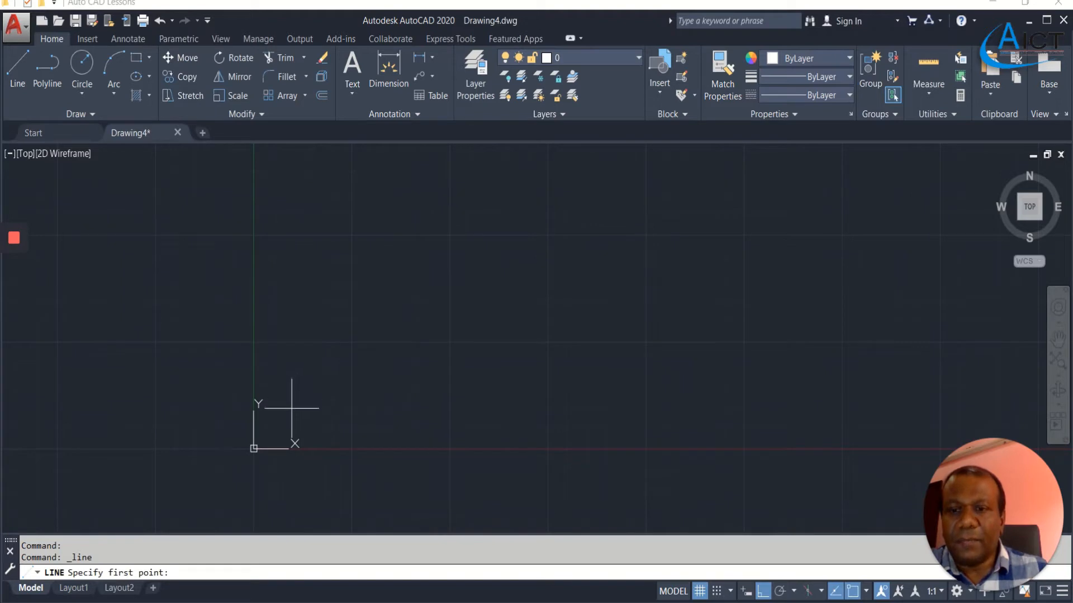
pyautogui.click(291, 408)
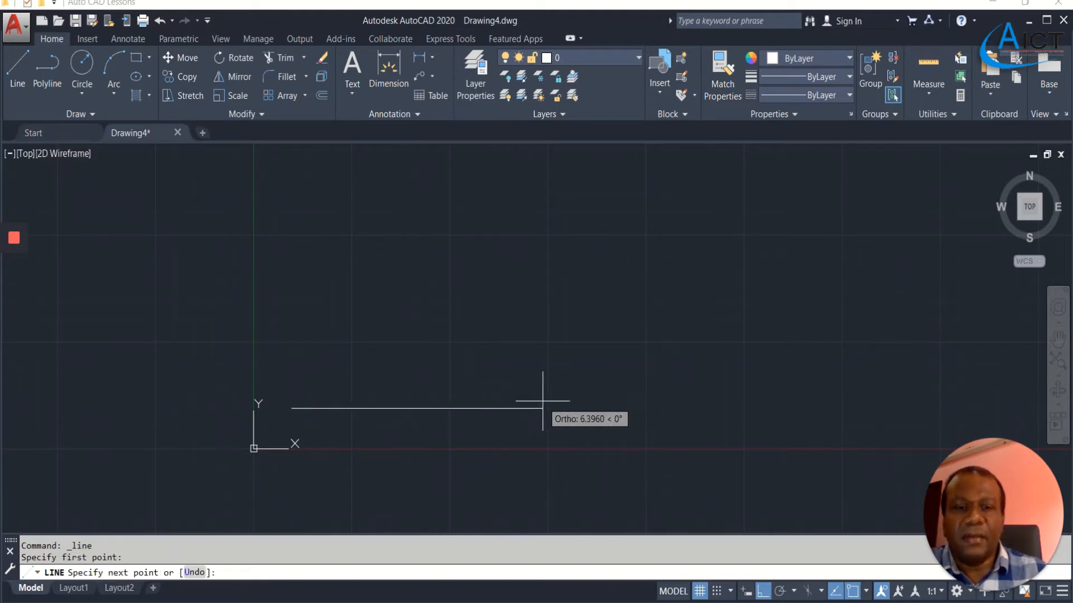
pyautogui.write('8')
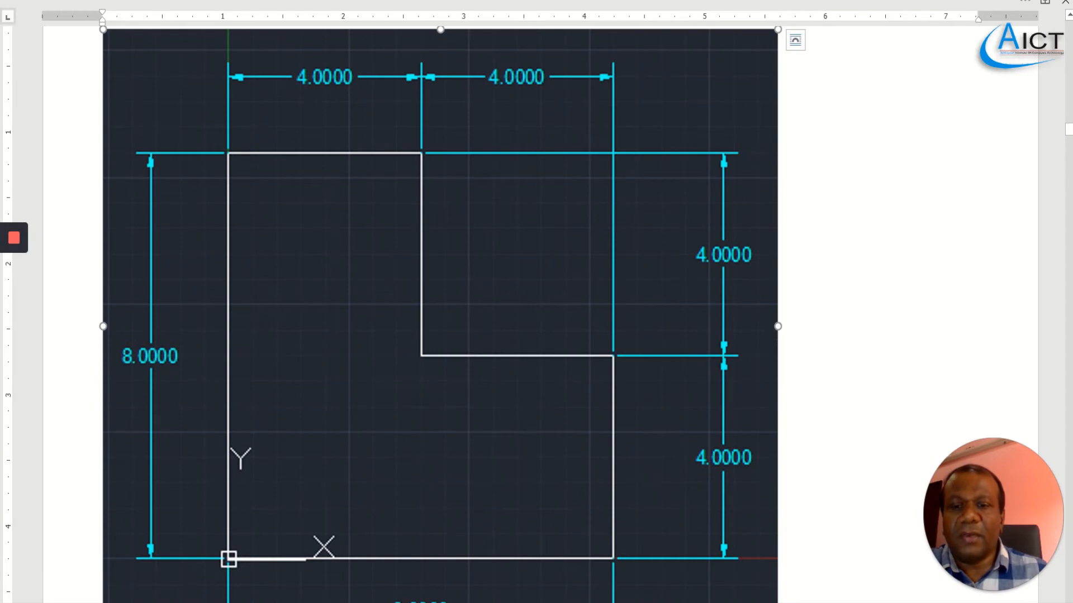
pyautogui.scroll(-2, 614, 492)
pyautogui.scroll(1, 657, 335)
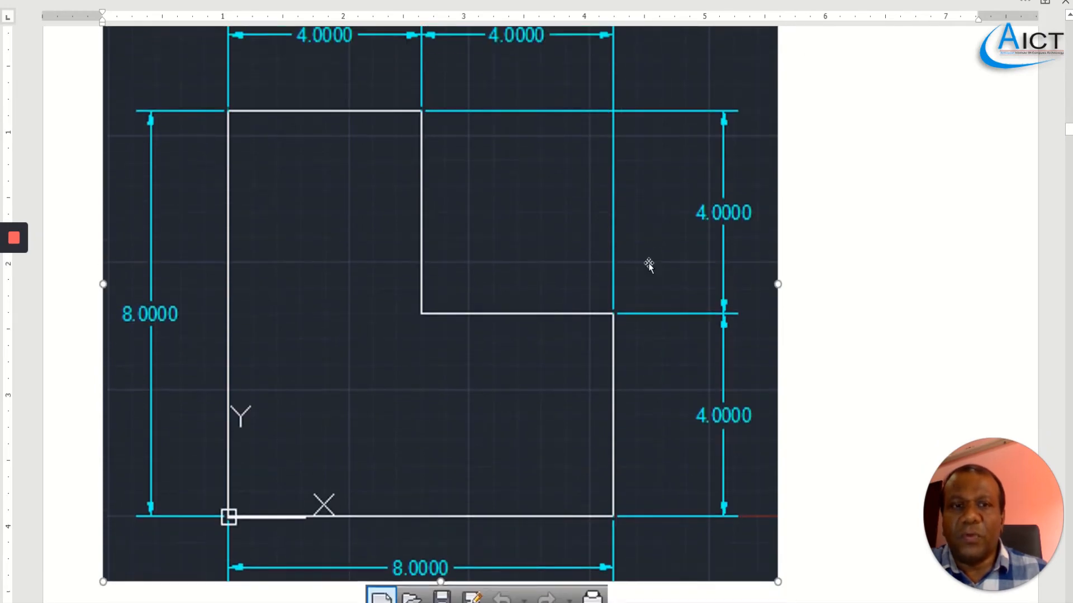
pyautogui.scroll(2, 648, 264)
pyautogui.scroll(-3, 225, 213)
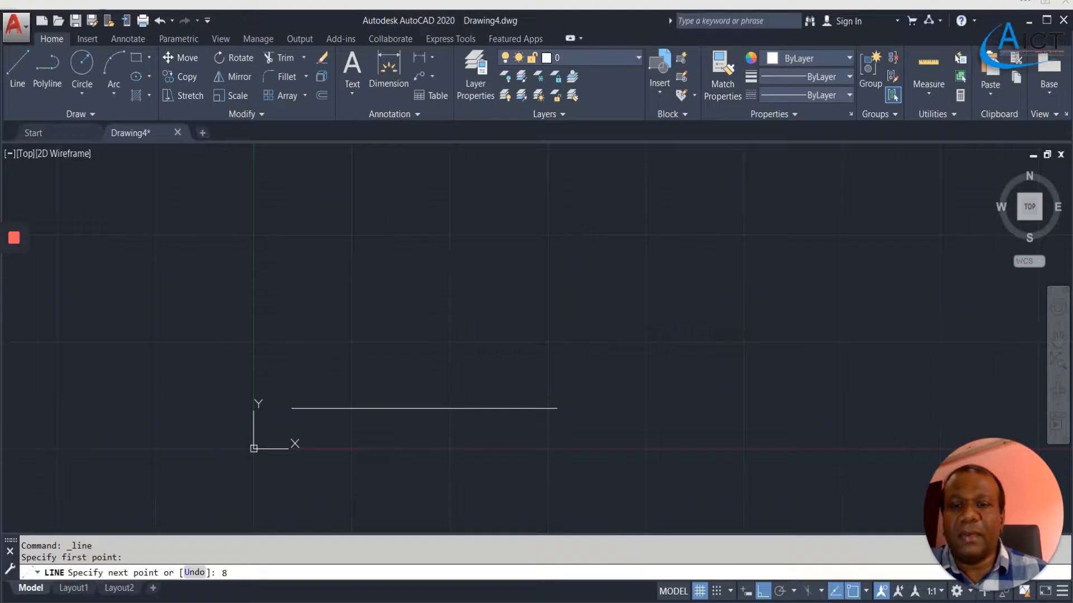
pyautogui.press('Escape')
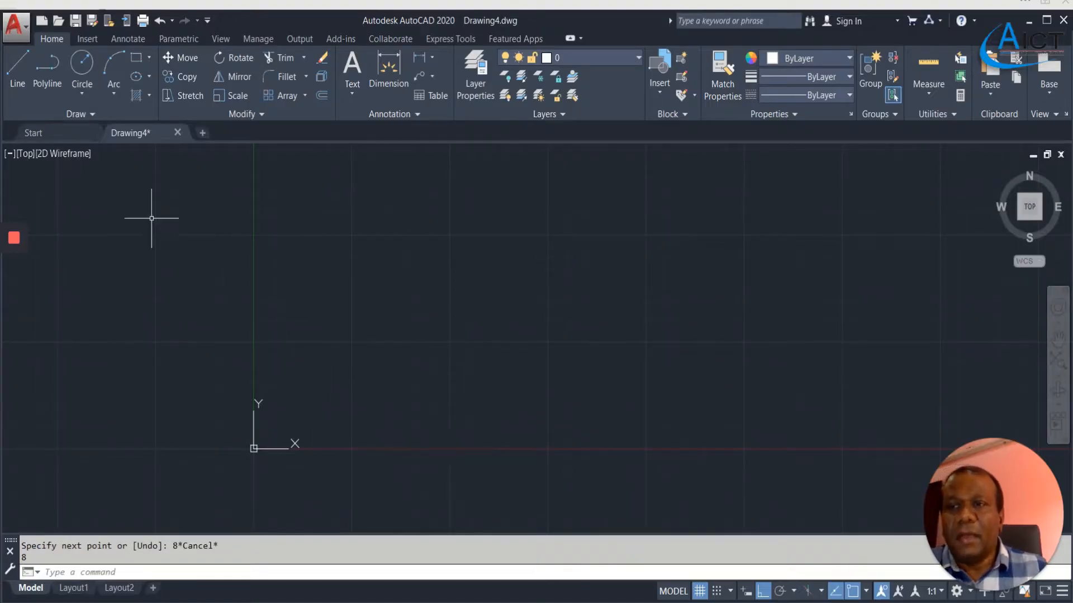
# - Start the L-shaped outline just above and right of the origin with connected lines 8 units right, 4 units up and 4 units left
pyautogui.click(25, 62)
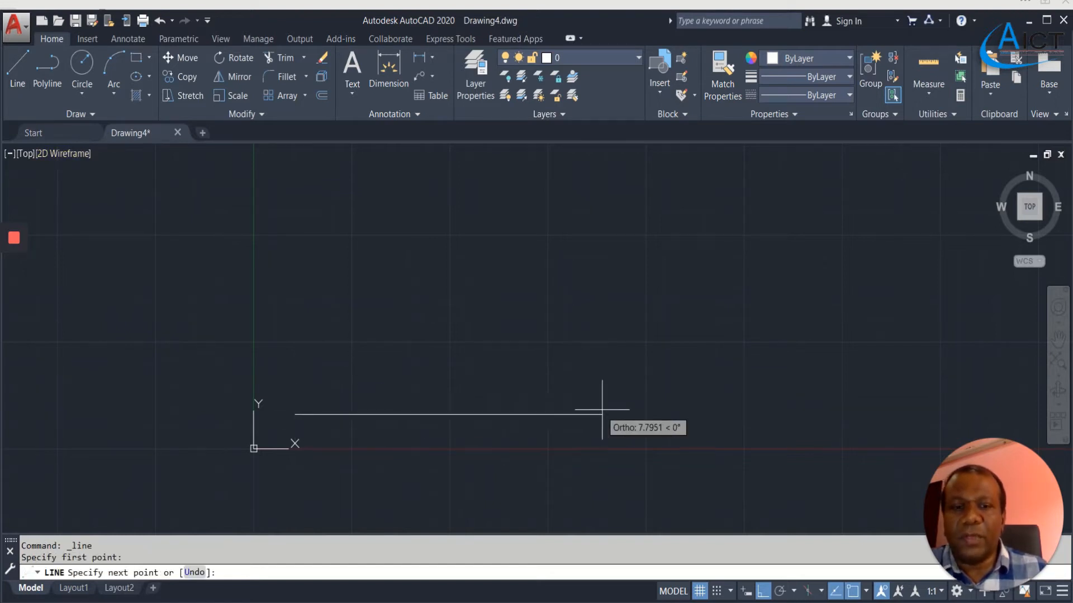
pyautogui.write('8')
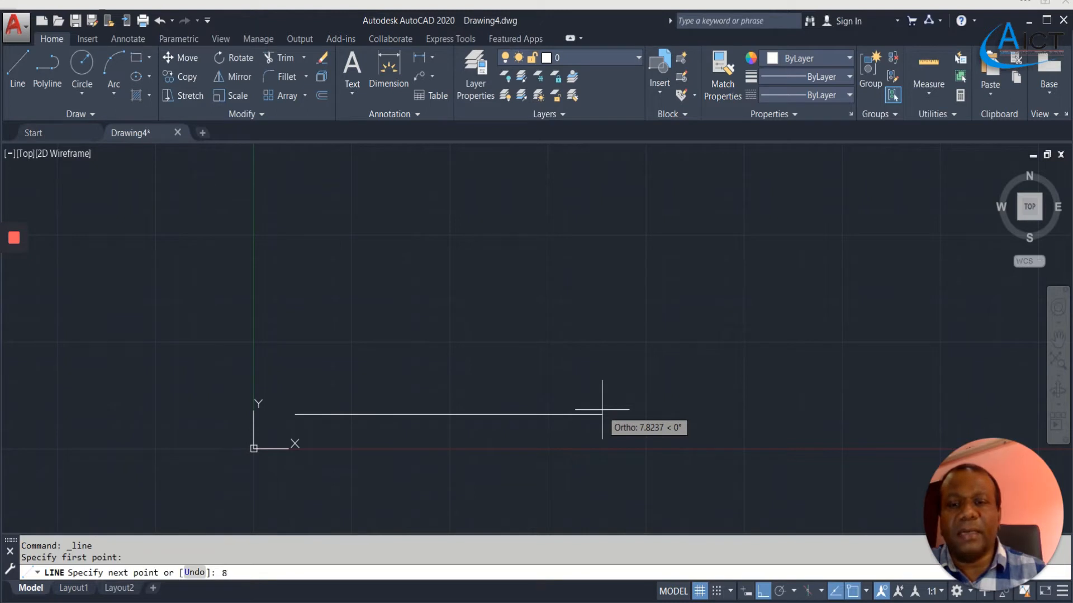
pyautogui.press('Return')
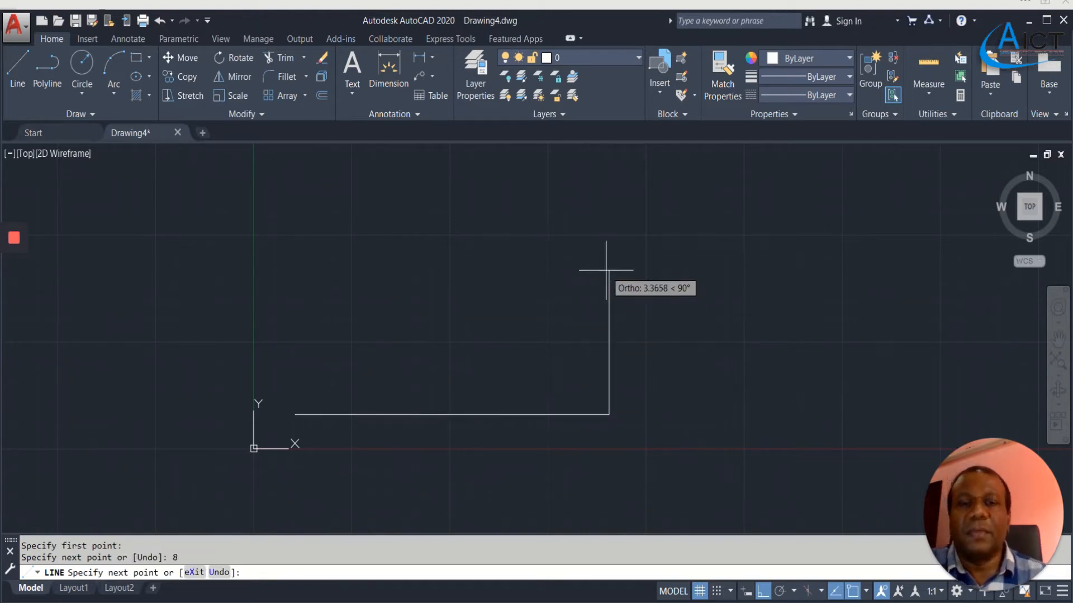
pyautogui.write('4')
pyautogui.press('Return')
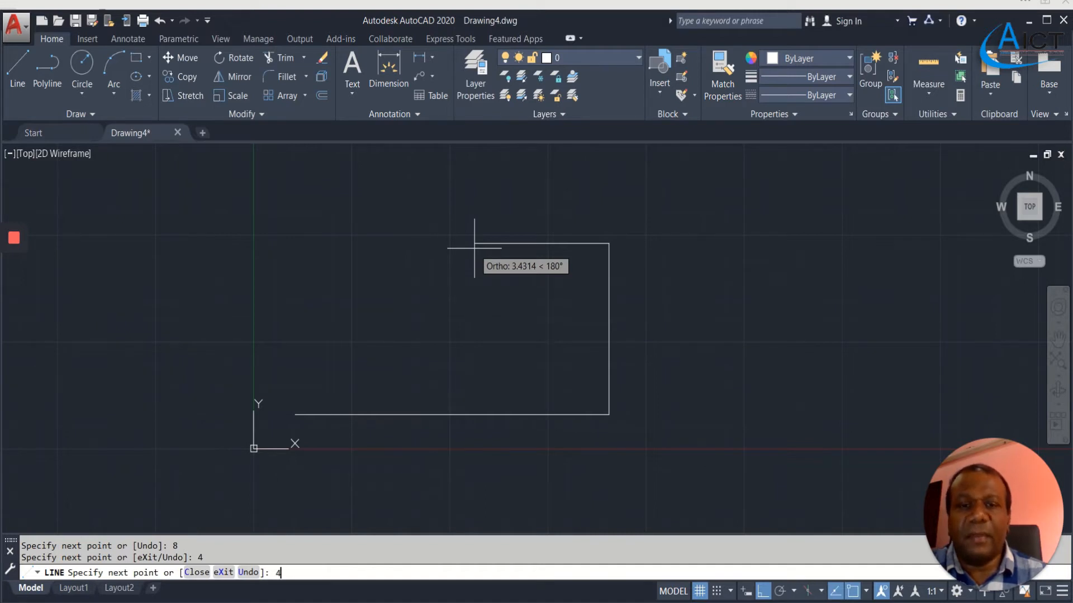
pyautogui.press('Return')
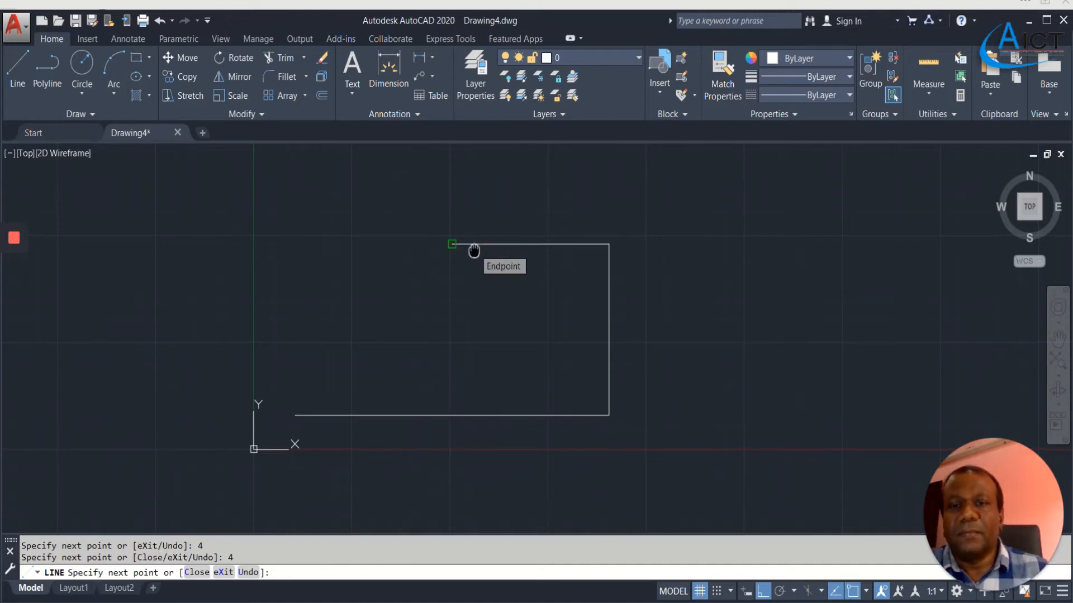
# - Continue the outline 4 units up and 4 units left, and close it with a vertical line down to its starting corner
pyautogui.moveTo(475, 226); pyautogui.dragTo(489, 256, button='middle')
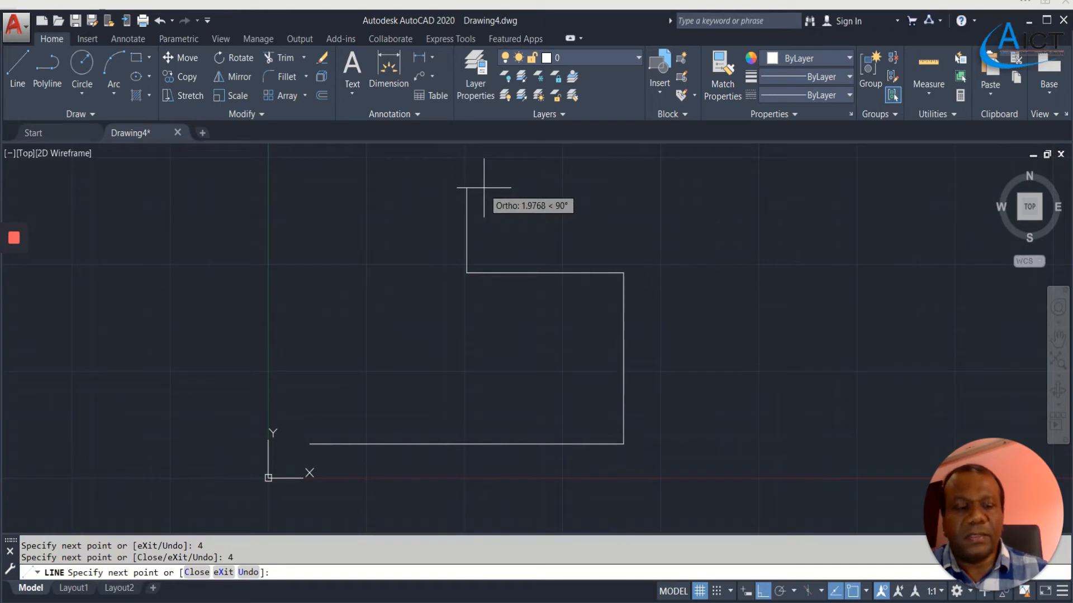
pyautogui.write('4')
pyautogui.press('Return')
pyautogui.moveTo(483, 179); pyautogui.dragTo(497, 272, button='middle')
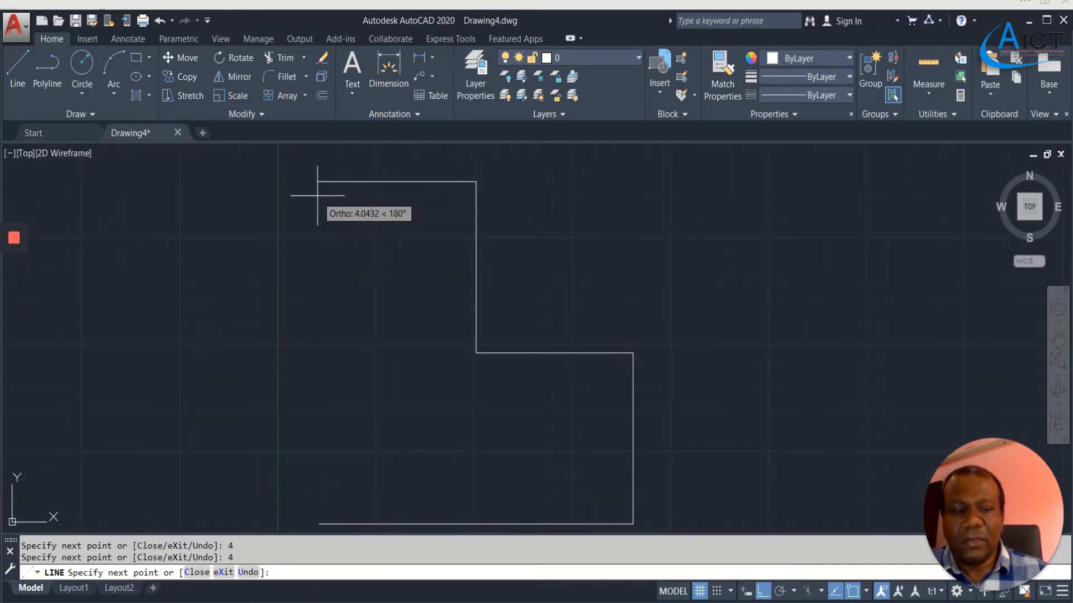
pyautogui.press('Return')
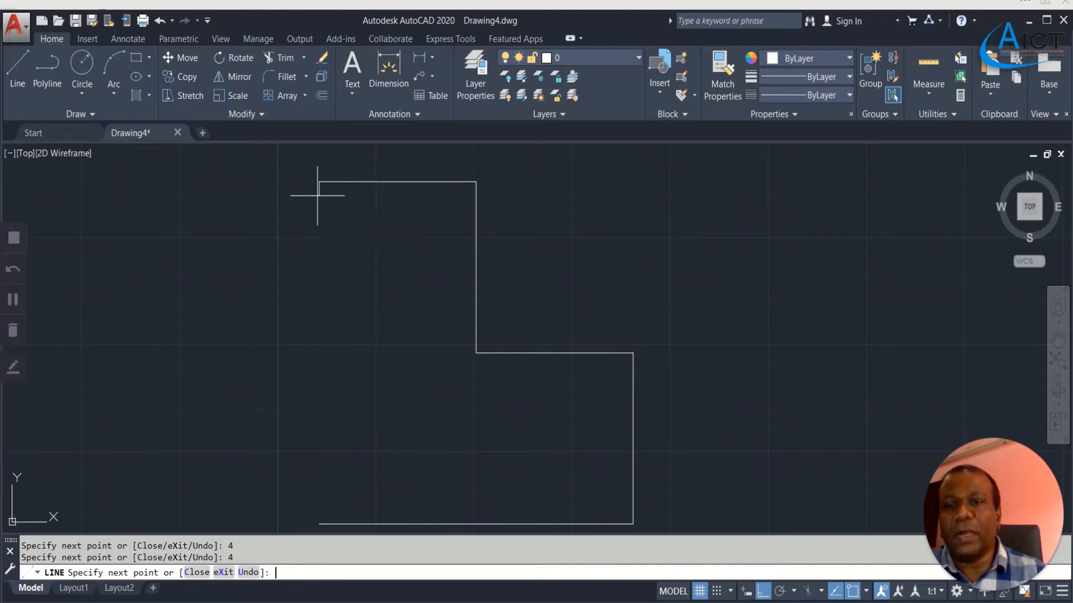
pyautogui.moveTo(319, 325); pyautogui.dragTo(318, 265, button='middle')
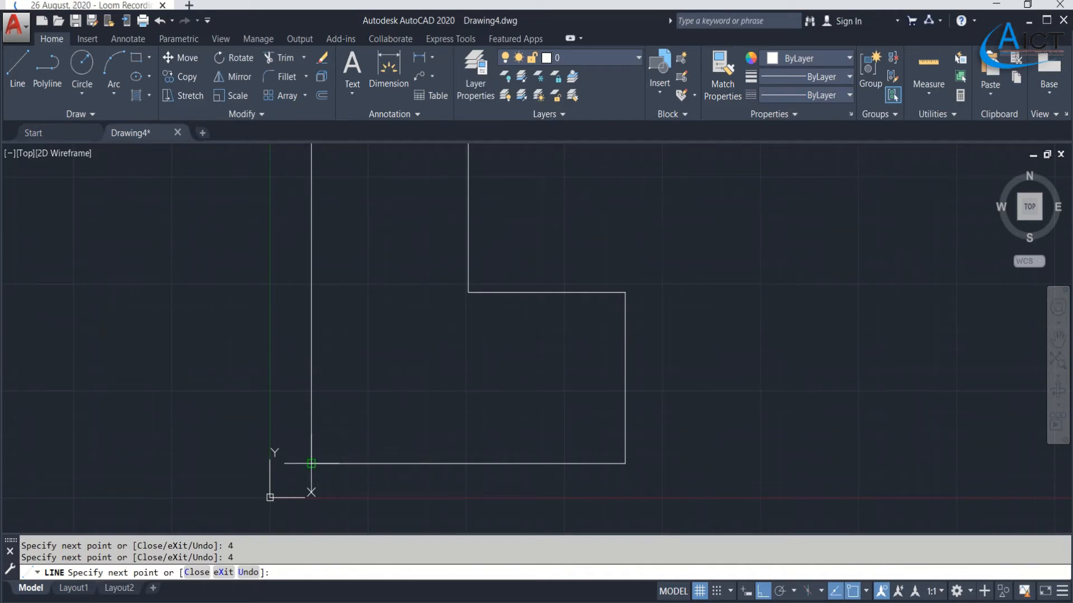
pyautogui.click(311, 463)
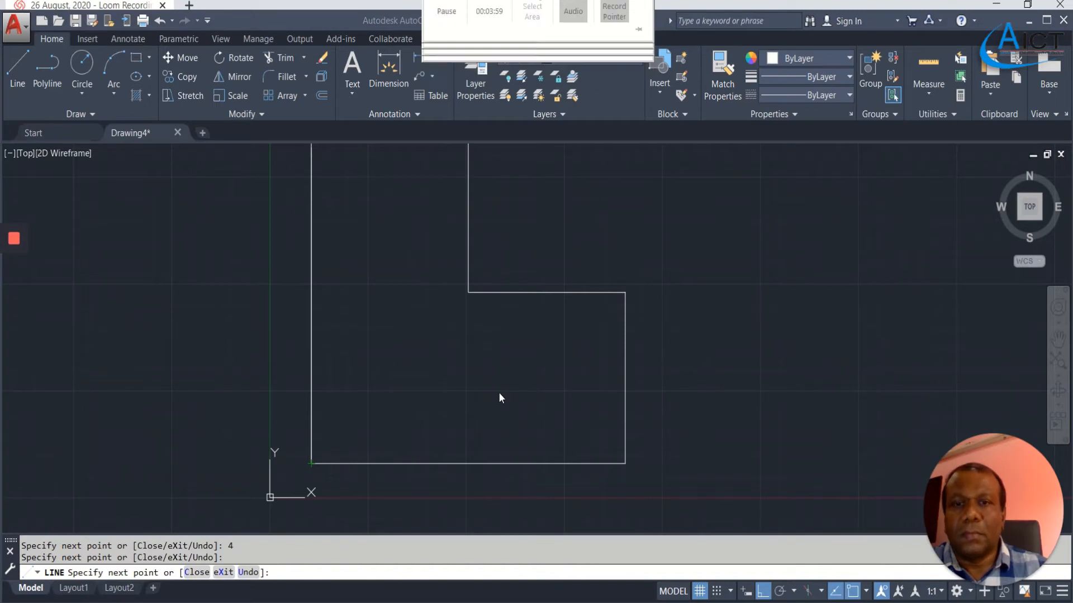
pyautogui.scroll(-2, 498, 392)
pyautogui.scroll(2, 476, 340)
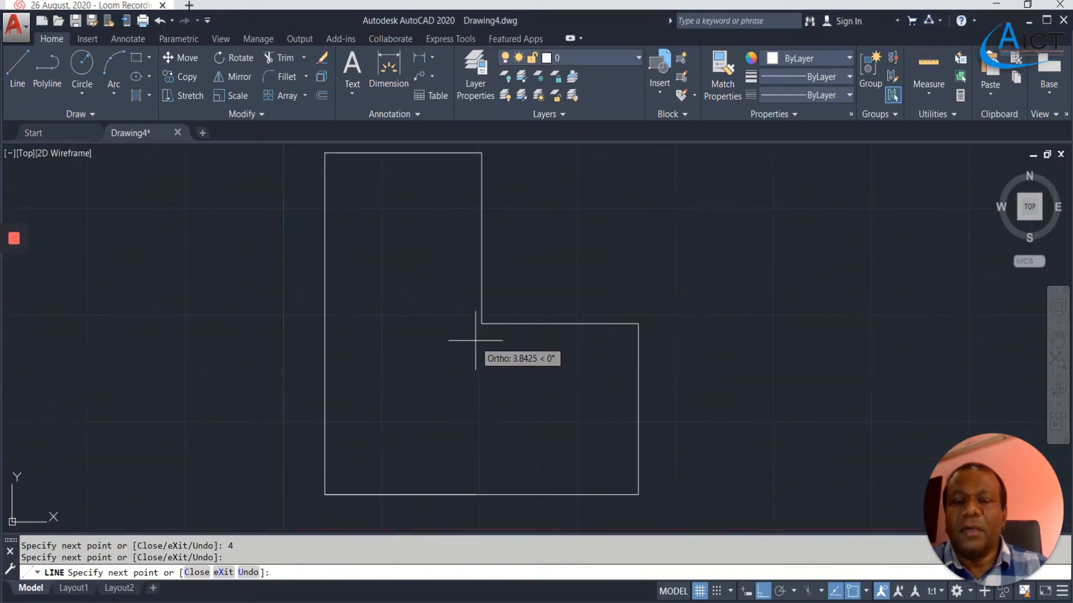
pyautogui.moveTo(476, 340); pyautogui.dragTo(463, 342, button='middle')
pyautogui.scroll(-2, 478, 344)
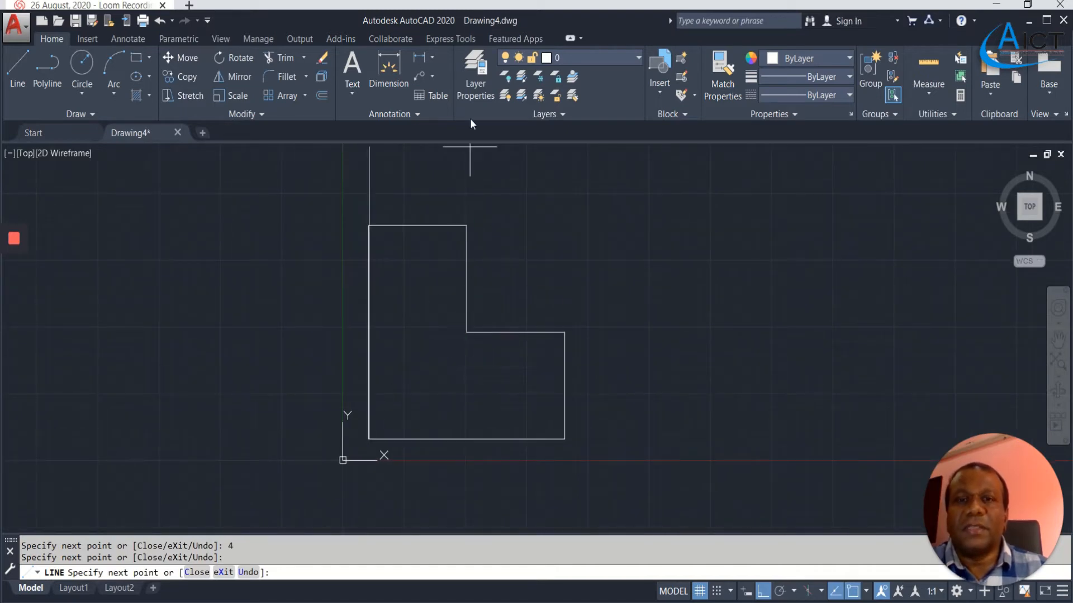
pyautogui.press('Escape')
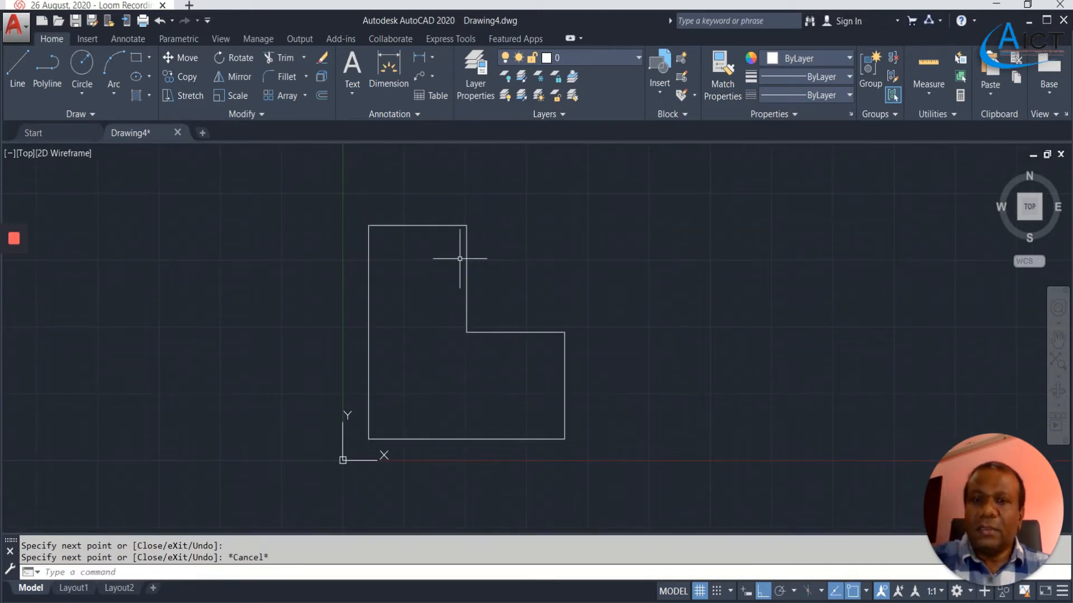
# - Create a new layer named DIM in the layer properties manager
pyautogui.click(474, 87)
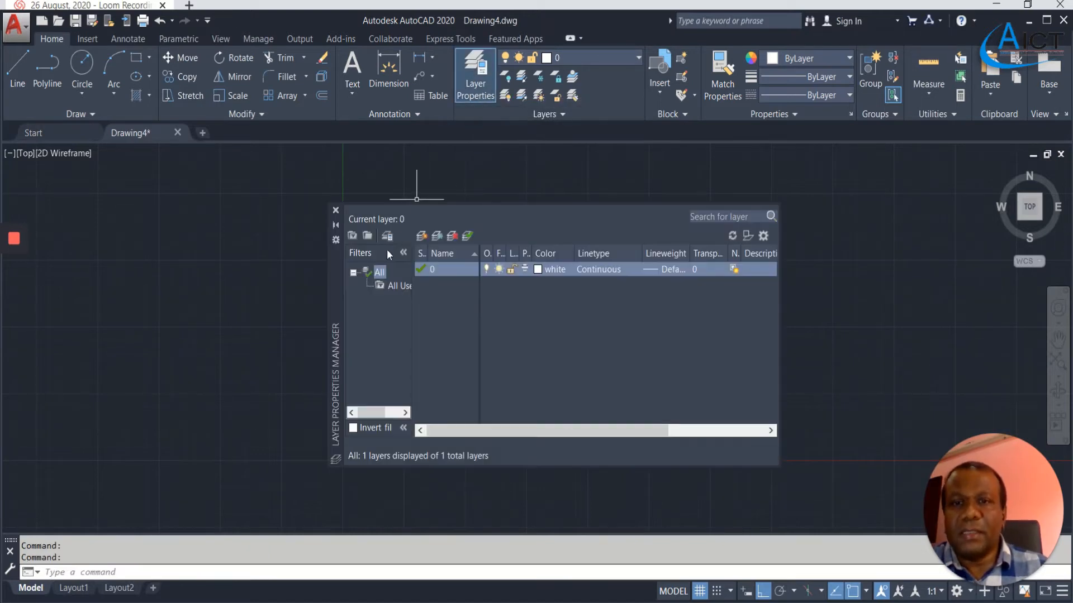
pyautogui.click(422, 237)
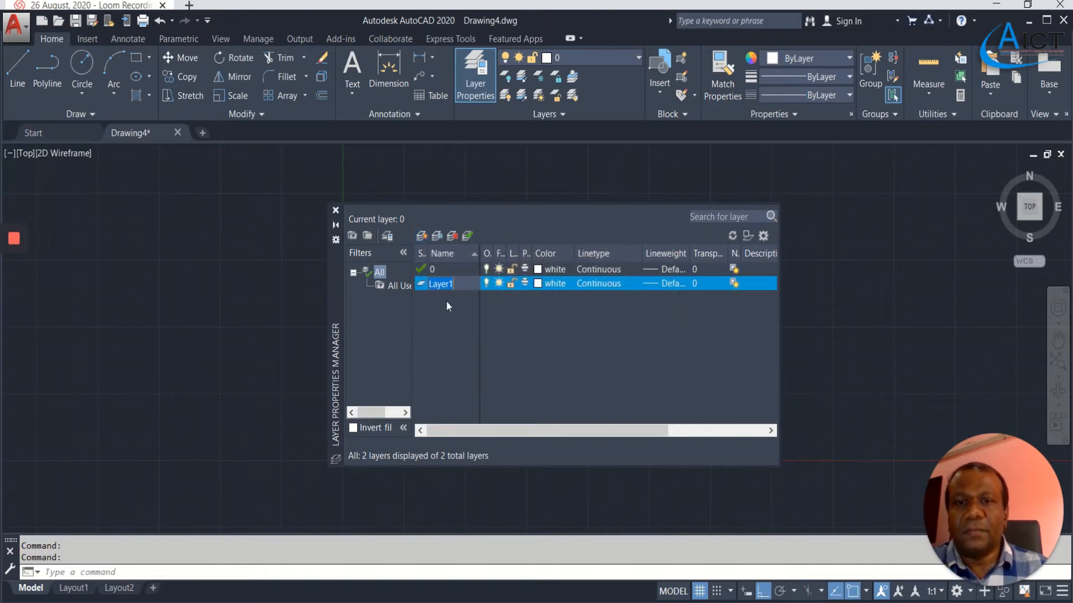
pyautogui.write('DIM')
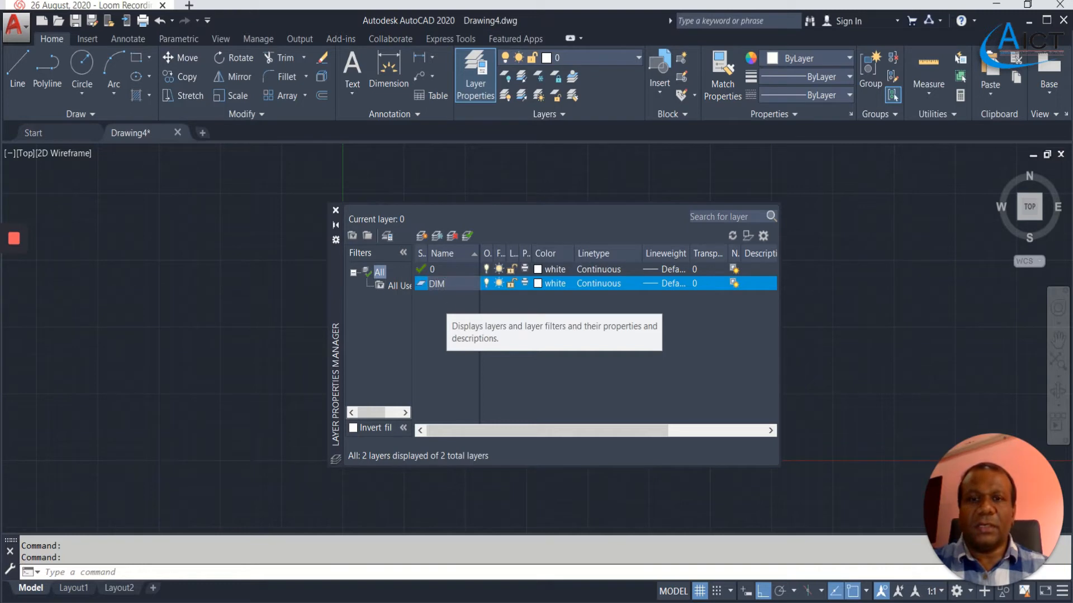
pyautogui.press('Return')
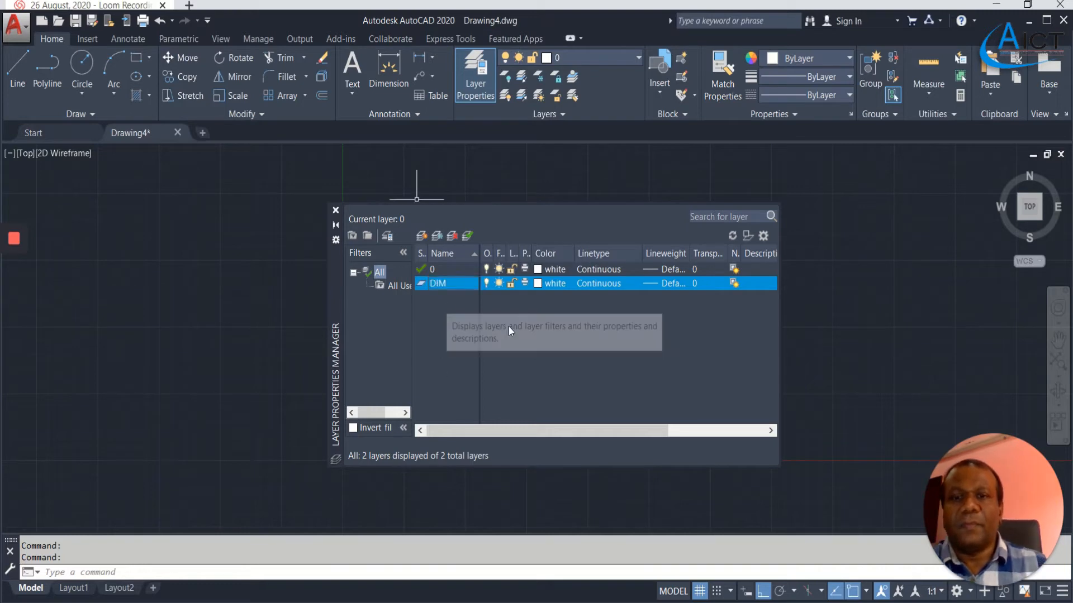
# - Set the DIM layer's color to index color 80 and make DIM the current layer
pyautogui.click(538, 284)
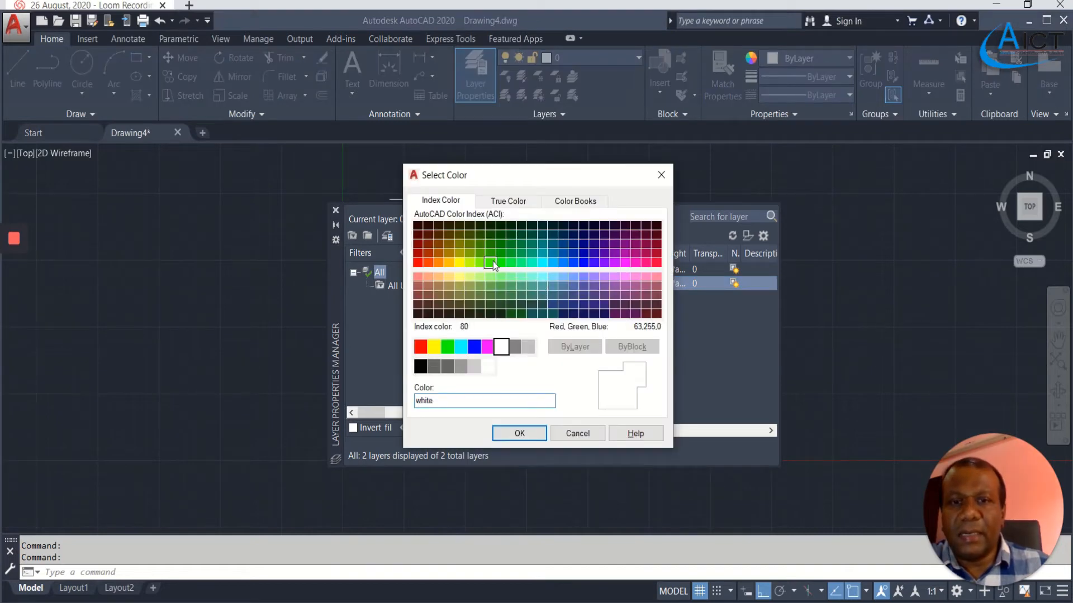
pyautogui.click(492, 262)
pyautogui.click(519, 433)
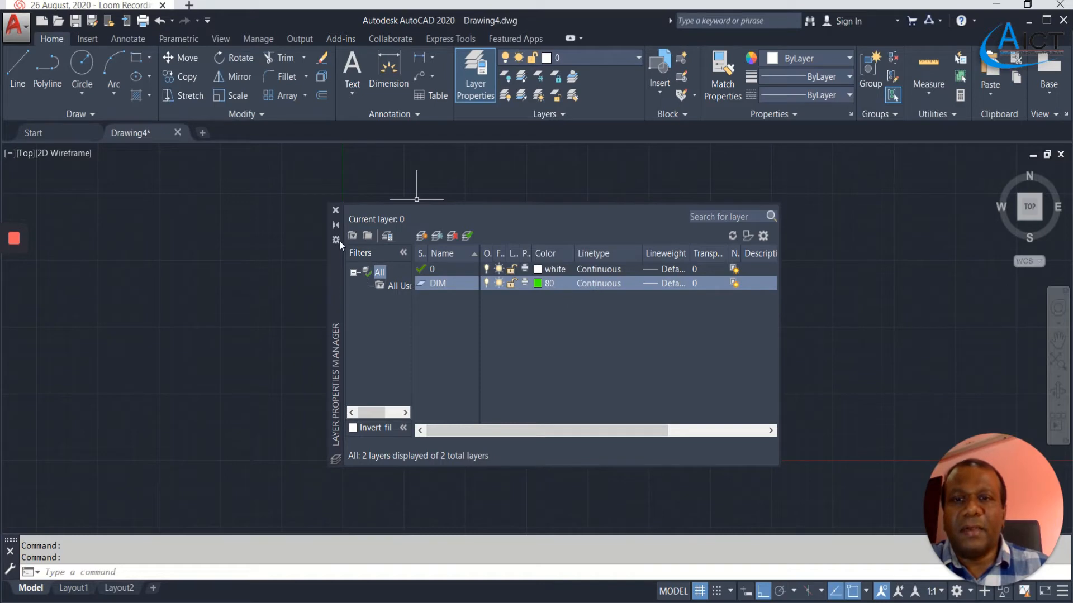
pyautogui.click(335, 211)
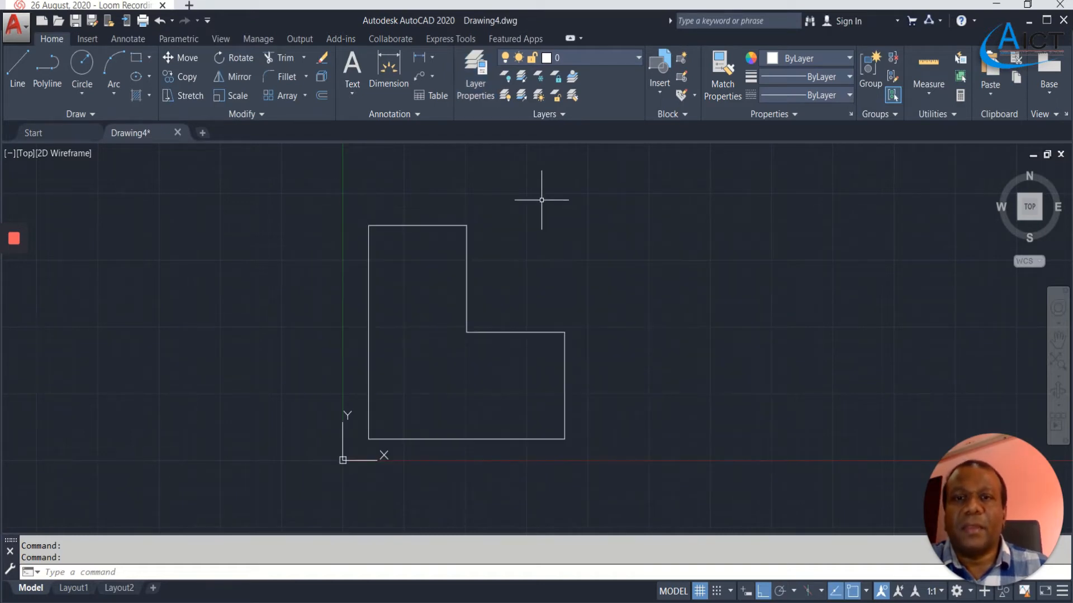
pyautogui.click(594, 60)
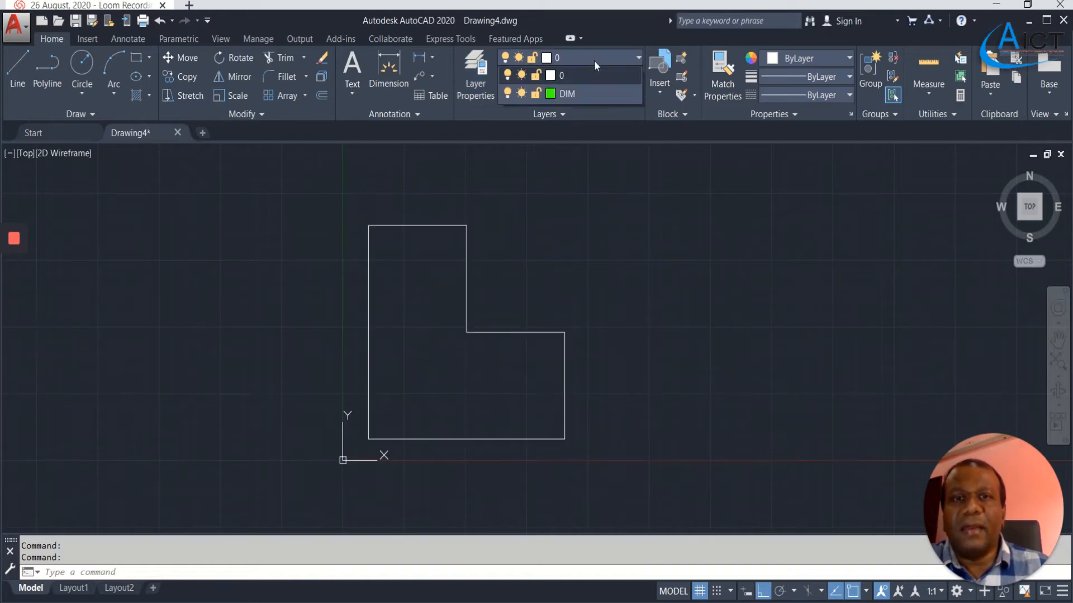
pyautogui.click(596, 95)
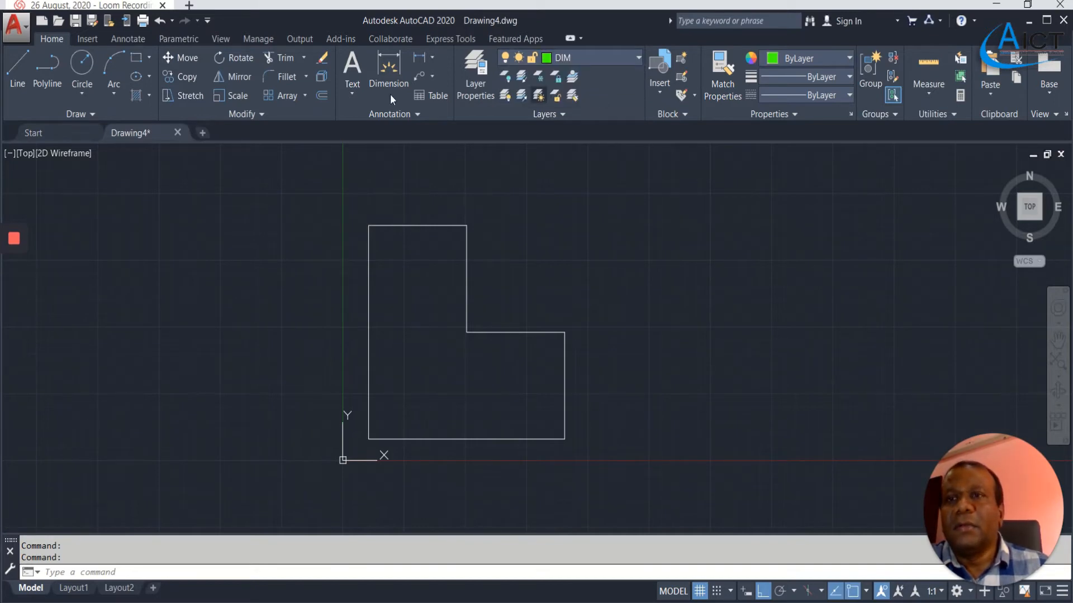
# - Add a linear dimension to the L-shape's bottom edge, placing the dimension line just below it
pyautogui.click(125, 40)
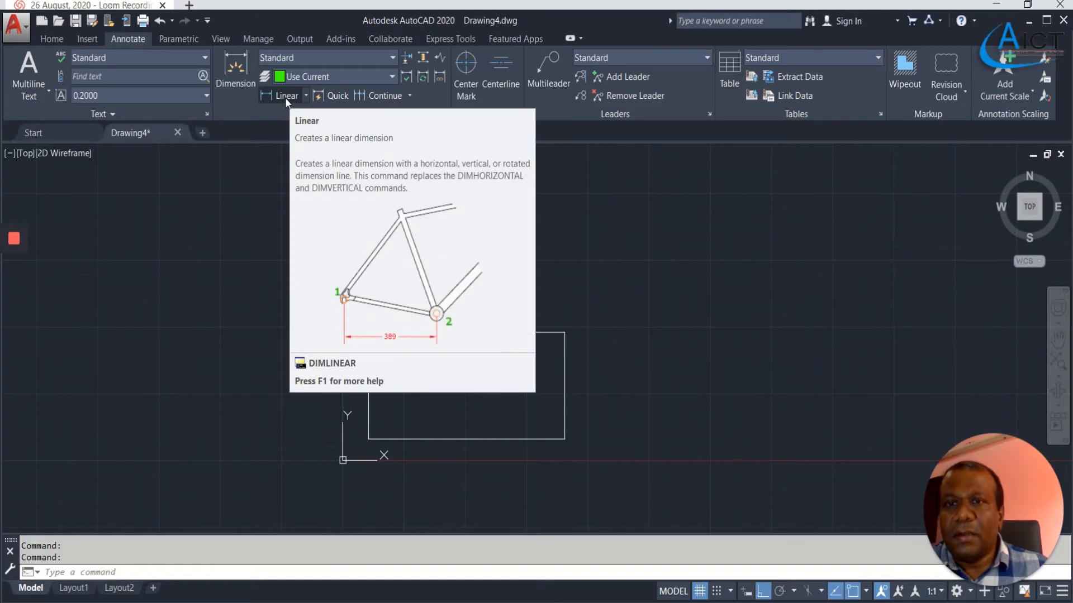
pyautogui.click(286, 96)
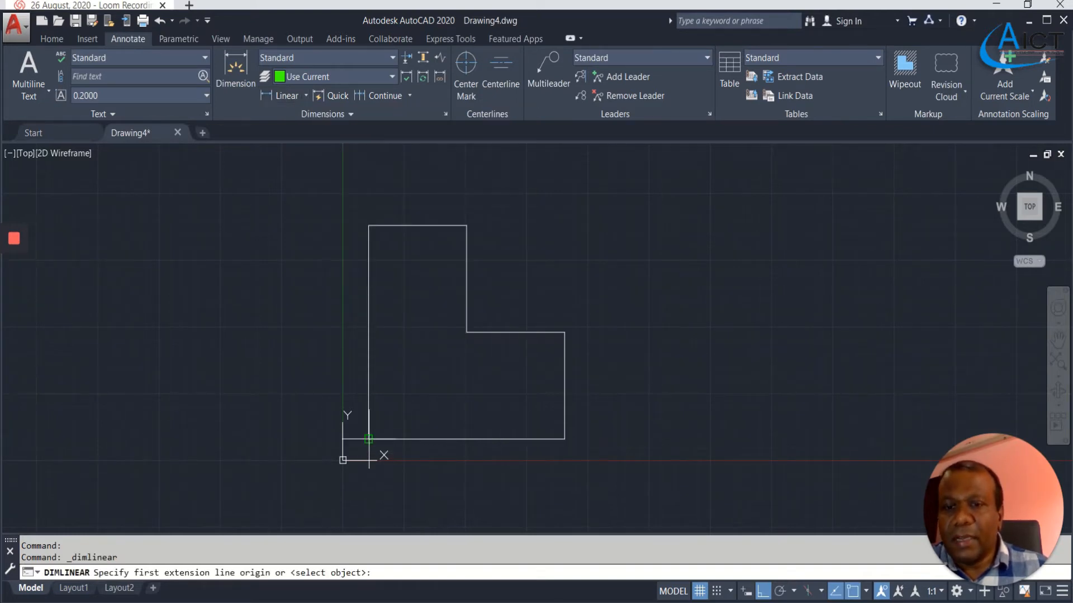
pyautogui.scroll(2, 369, 439)
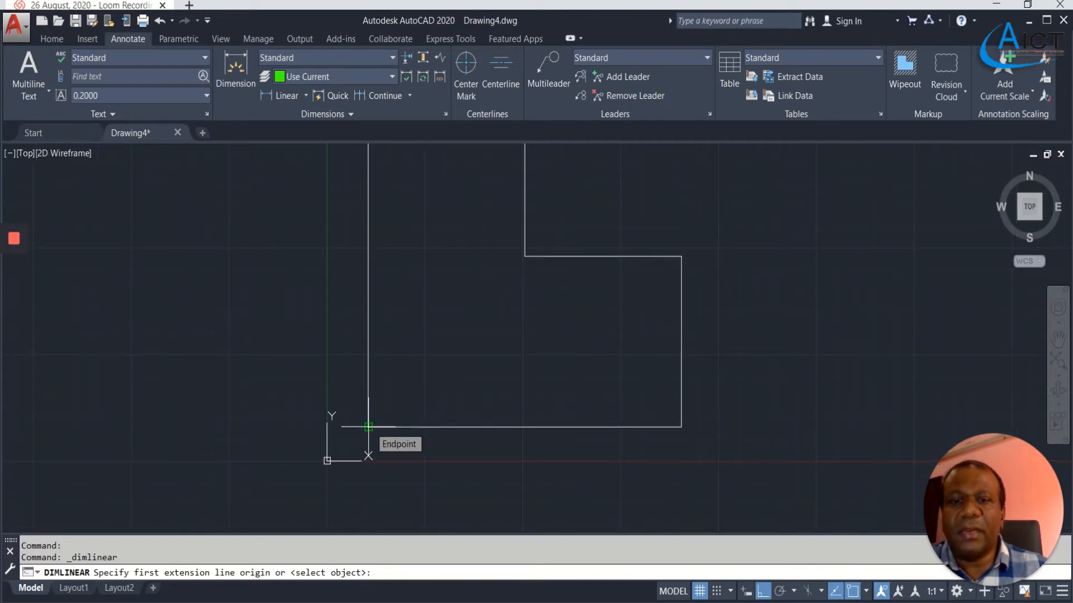
pyautogui.scroll(-2, 368, 426)
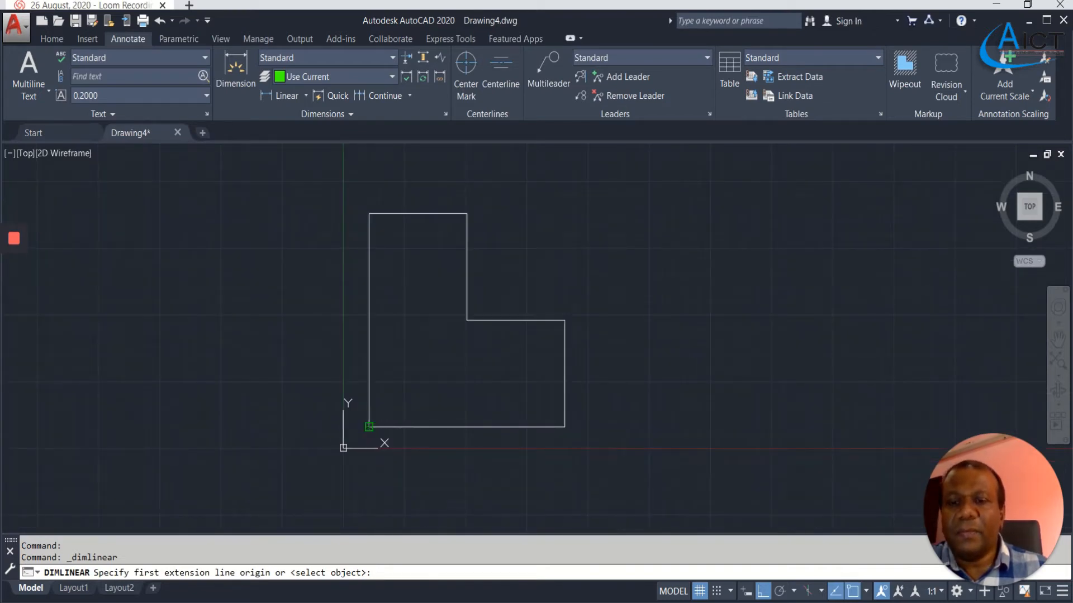
pyautogui.click(369, 427)
pyautogui.scroll(2, 517, 447)
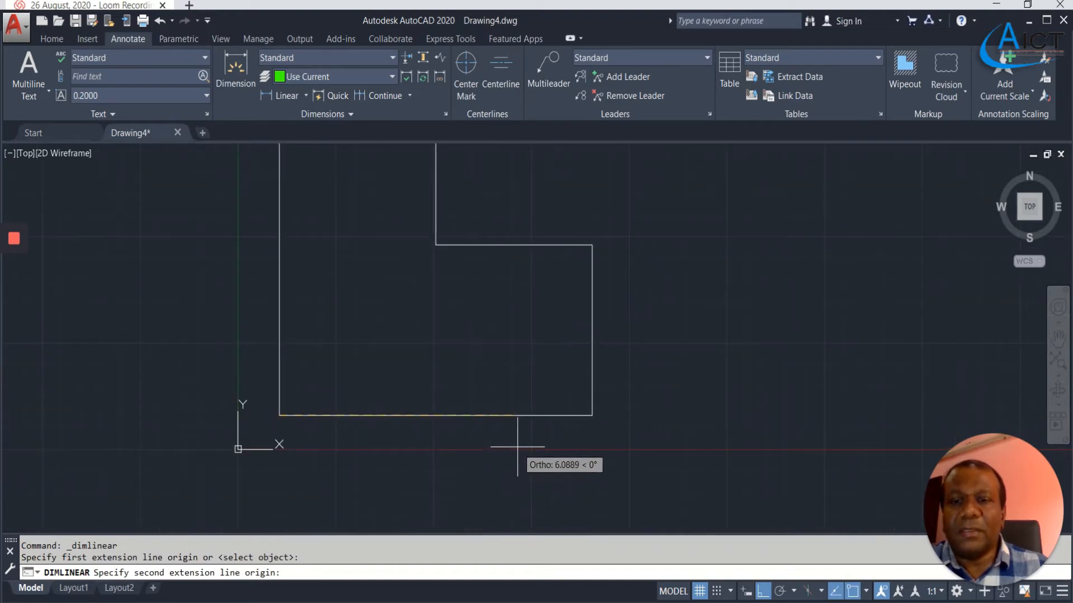
pyautogui.click(592, 416)
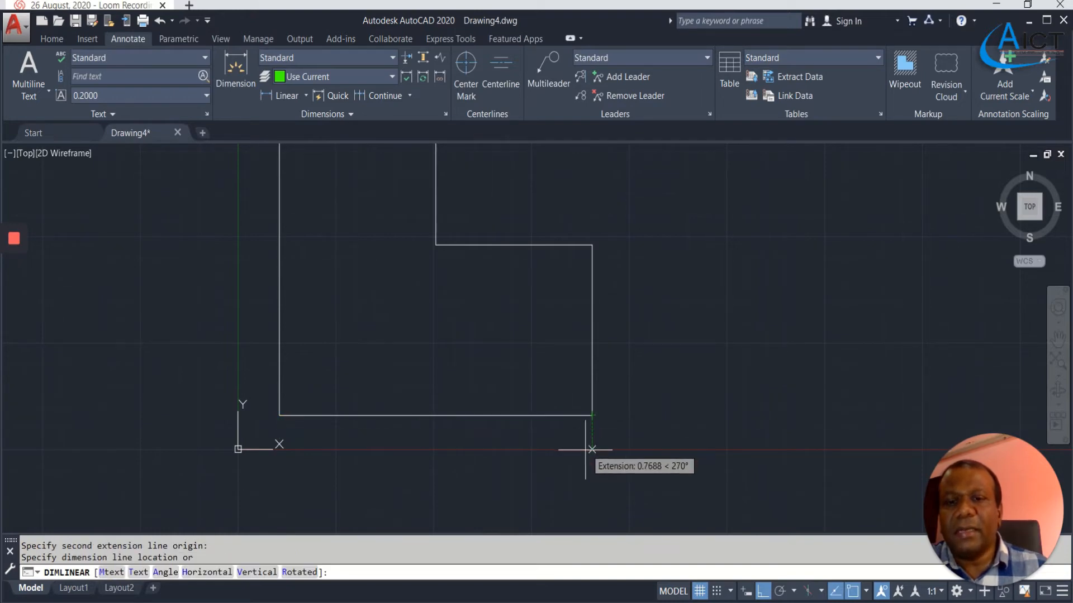
pyautogui.click(584, 456)
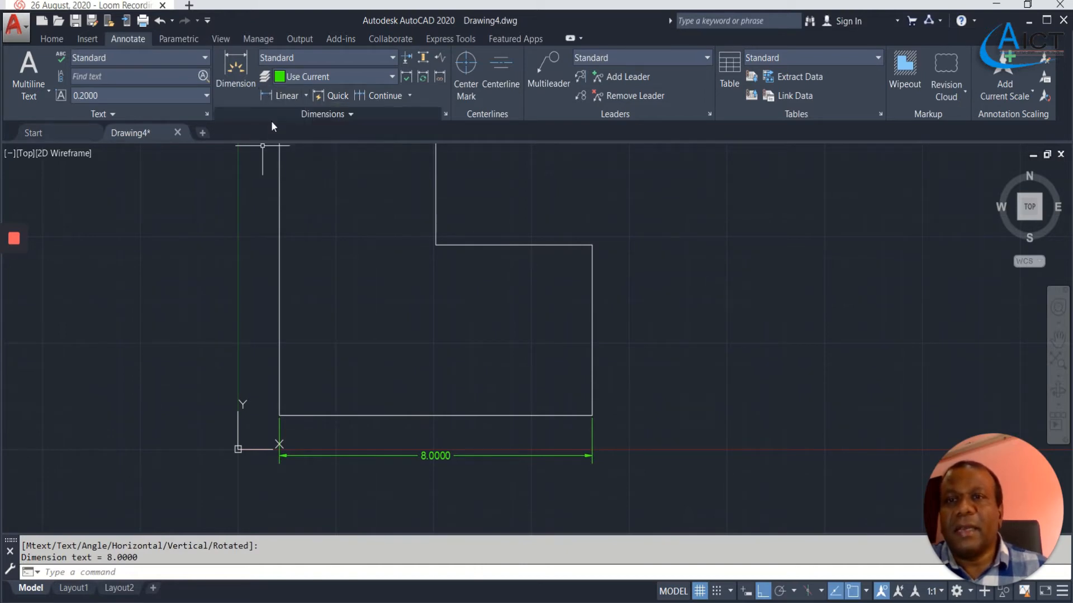
# - Add a linear dimension to the L-shape's lower right vertical edge, placing it just outside the outline
pyautogui.click(271, 98)
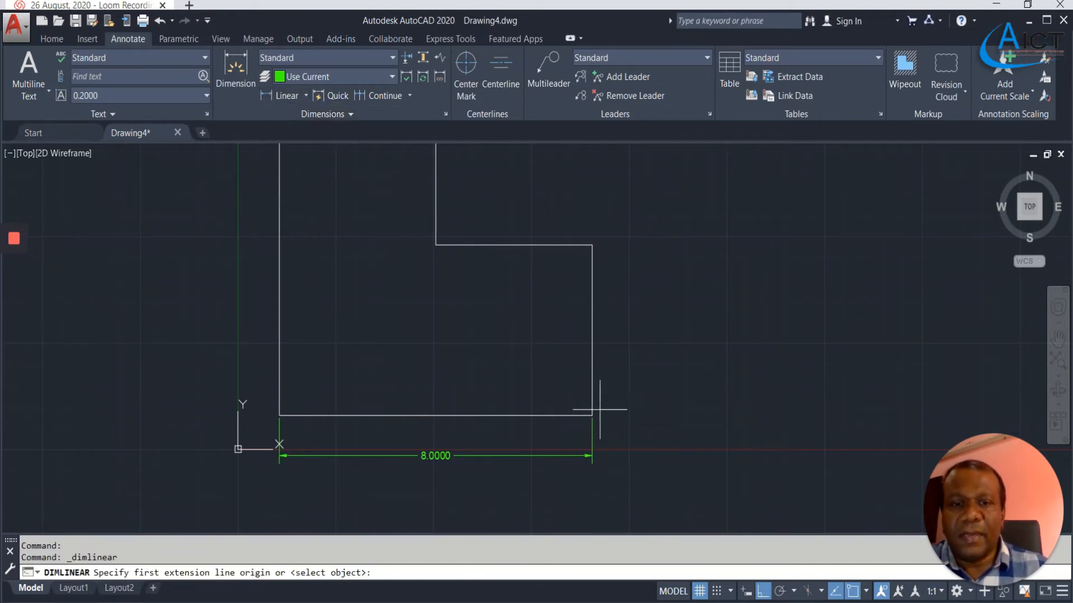
pyautogui.click(593, 414)
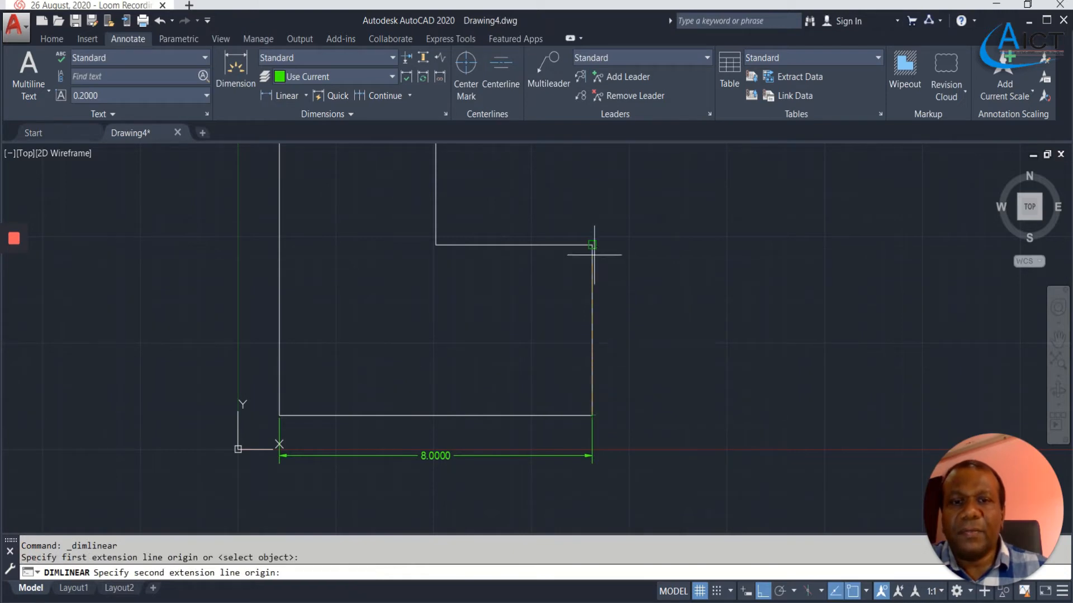
pyautogui.click(592, 244)
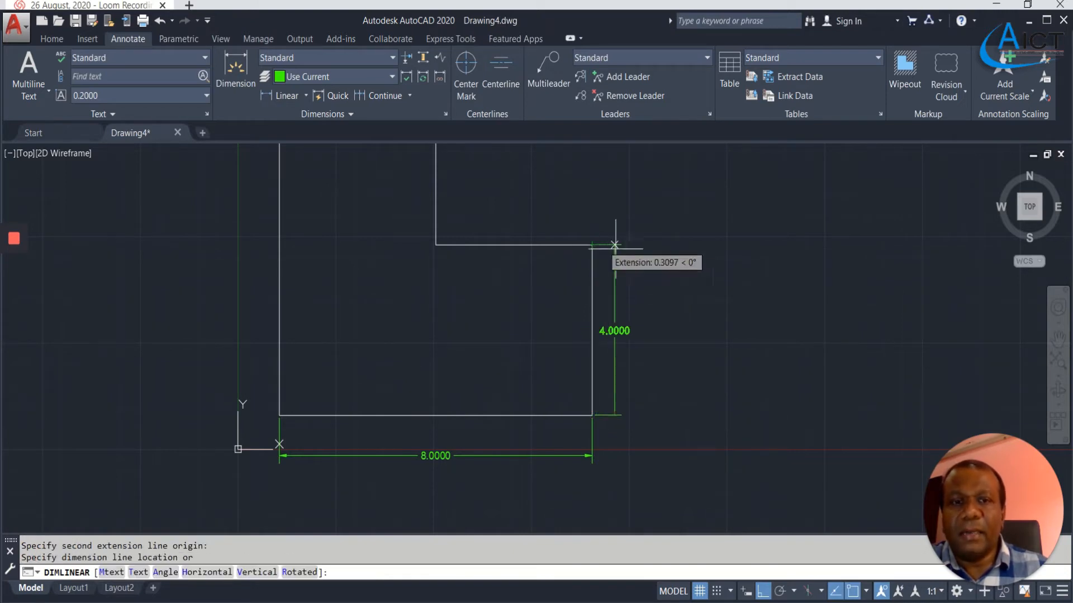
pyautogui.click(623, 256)
pyautogui.scroll(-2, 665, 378)
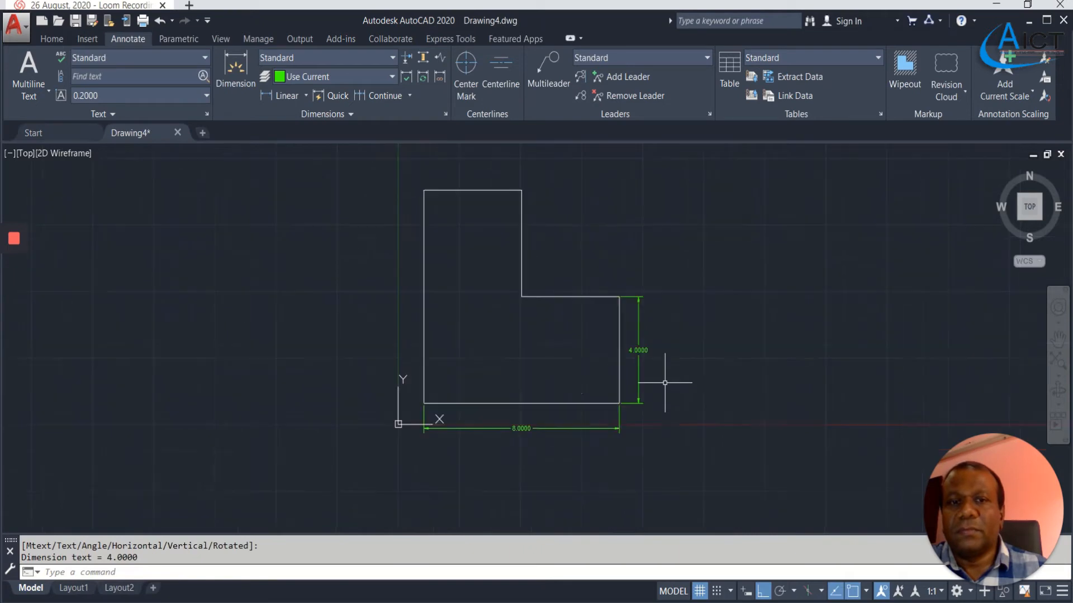
# - Add a linear dimension from the step's outer corner to its inner corner, placing the dimension line above the whole outline
pyautogui.moveTo(505, 343); pyautogui.dragTo(479, 367, button='middle')
pyautogui.scroll(4, 479, 371)
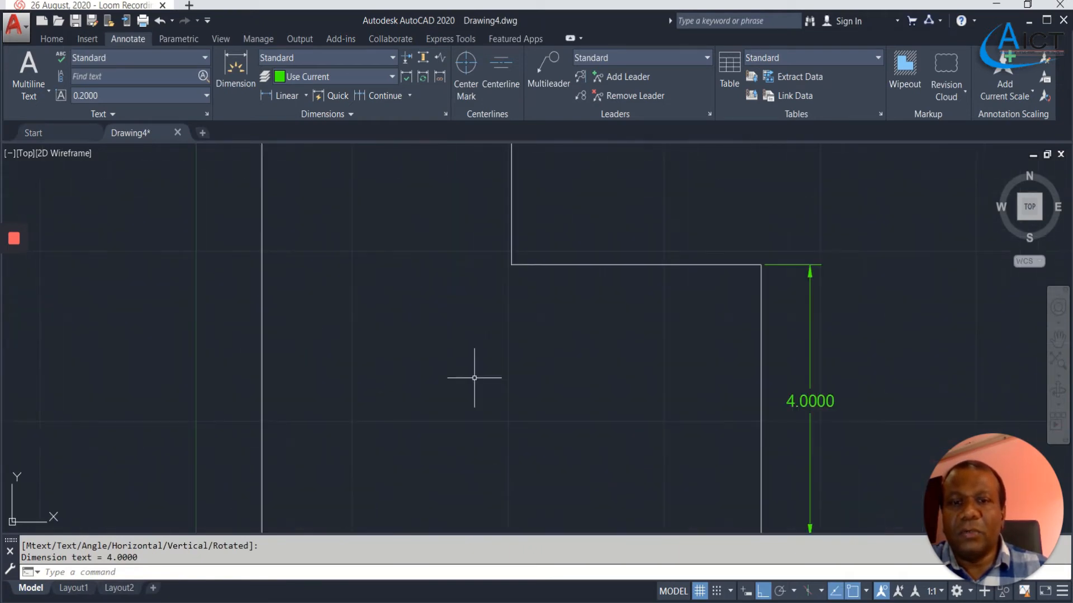
pyautogui.scroll(-2, 546, 322)
pyautogui.scroll(-2, 552, 310)
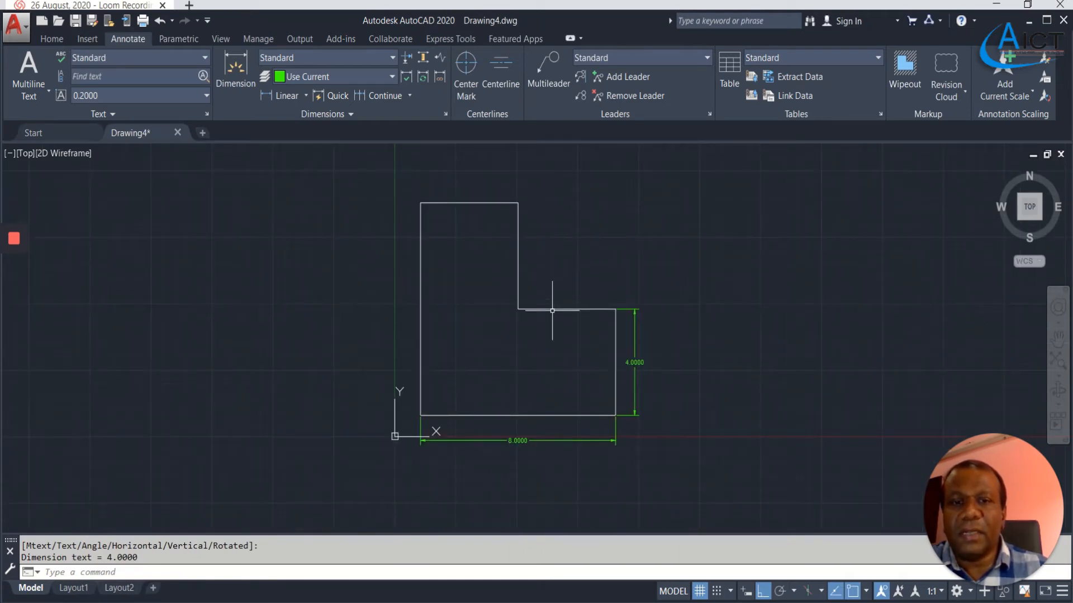
pyautogui.click(552, 309)
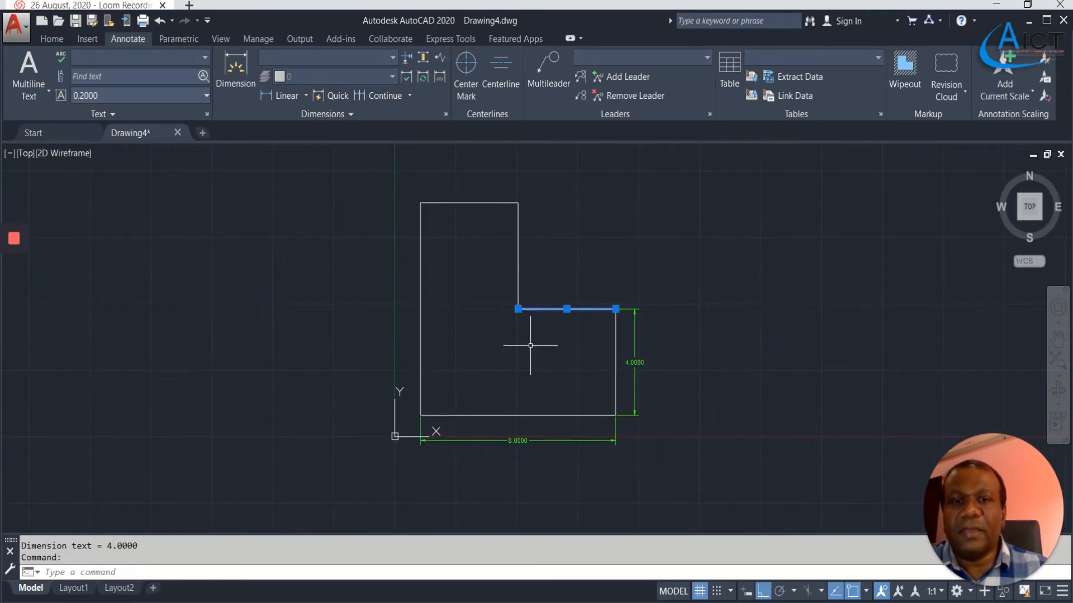
pyautogui.click(271, 98)
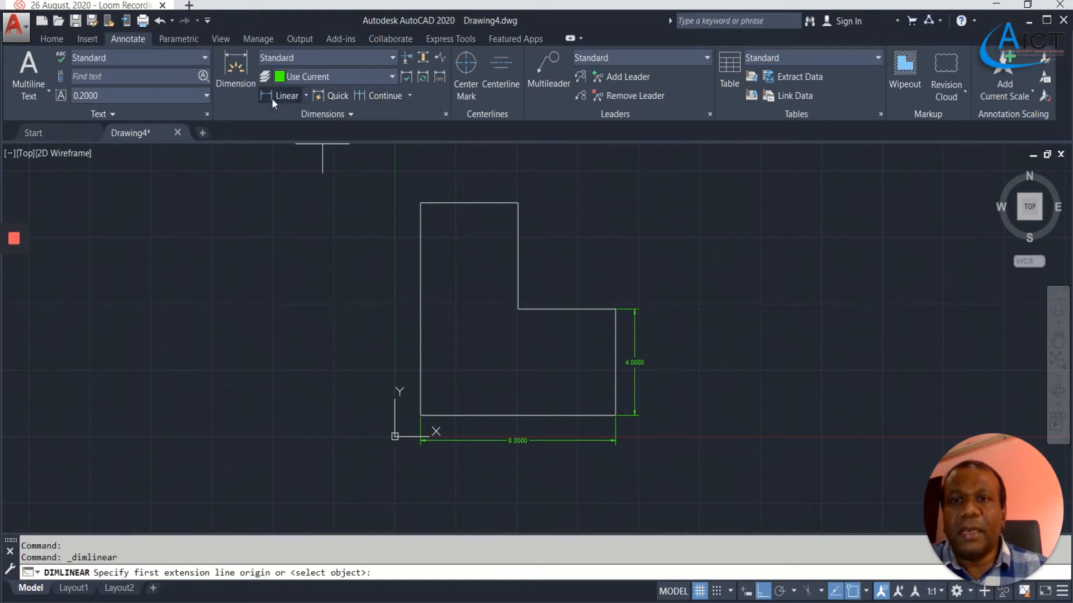
pyautogui.click(615, 309)
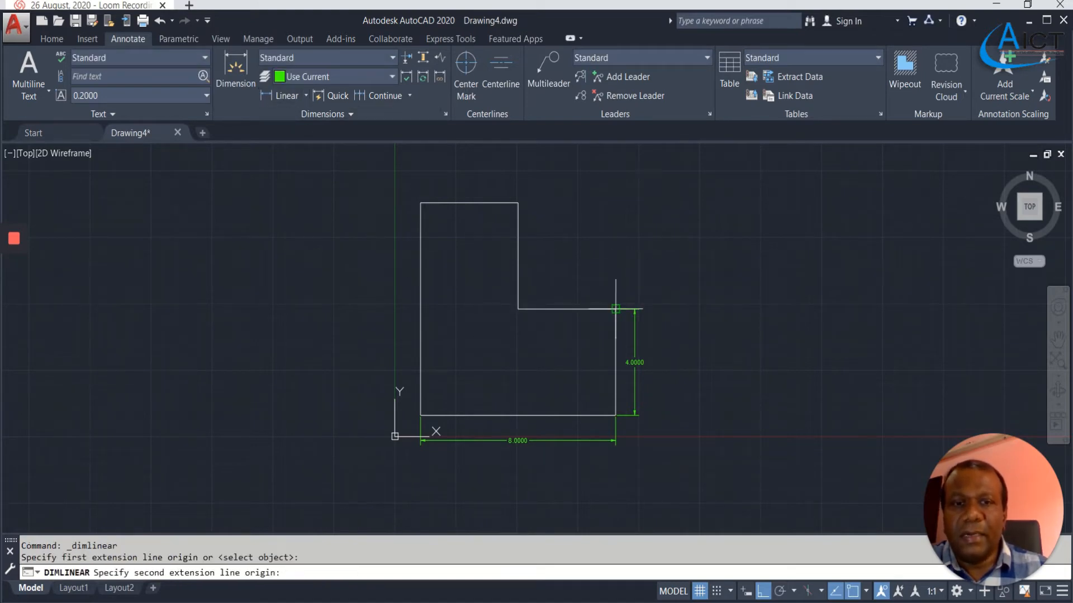
pyautogui.click(526, 309)
pyautogui.click(527, 178)
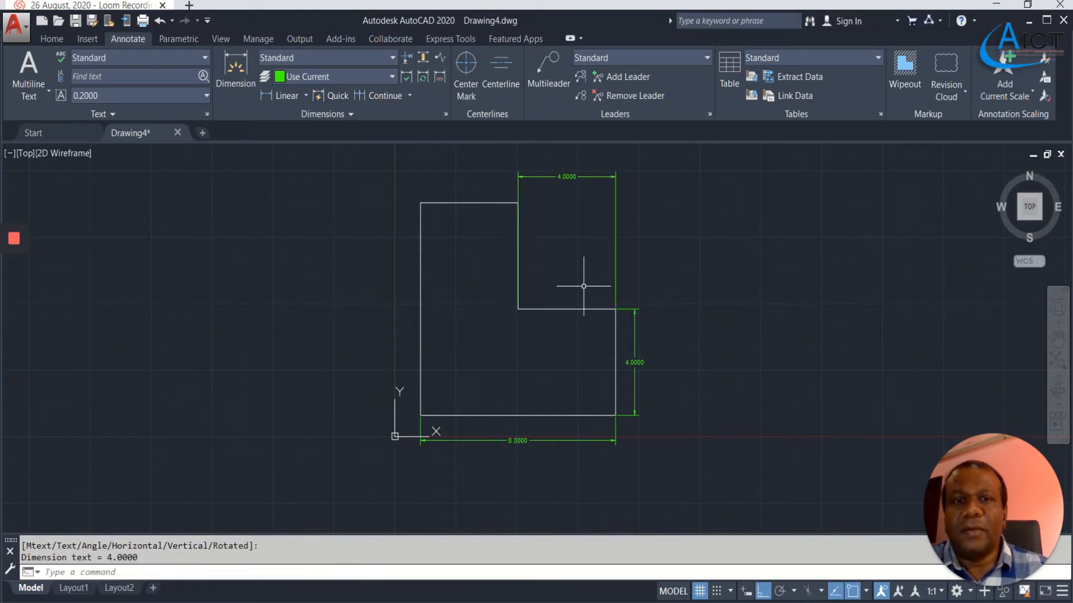
# - Examine how the extension lines of the dimension above the outline run relative to the upper vertical edge
pyautogui.scroll(2, 533, 200)
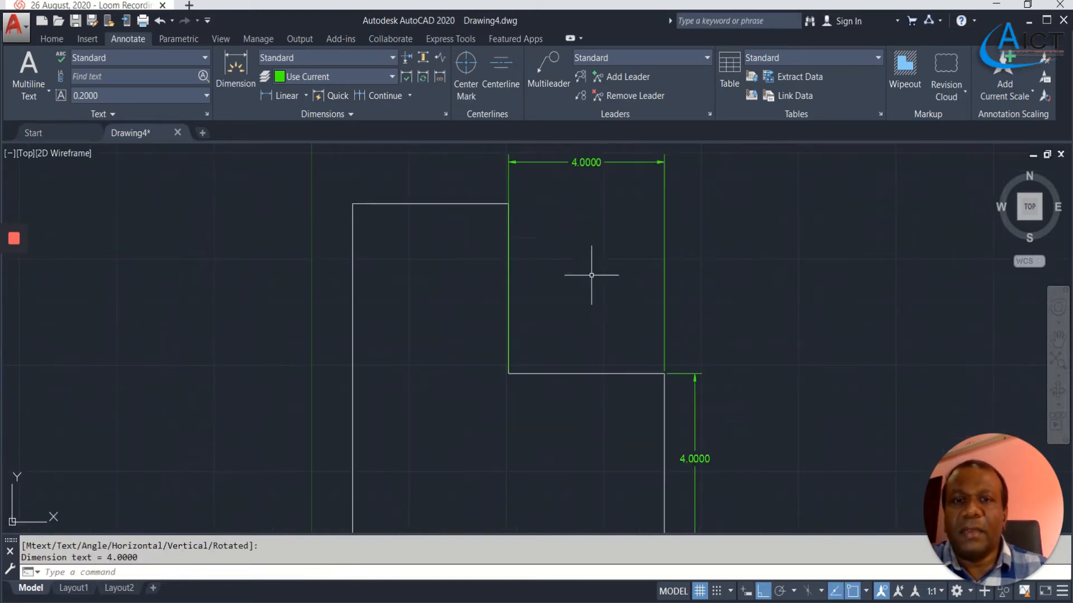
pyautogui.scroll(-2, 592, 276)
pyautogui.moveTo(592, 276); pyautogui.dragTo(438, 244, button='middle')
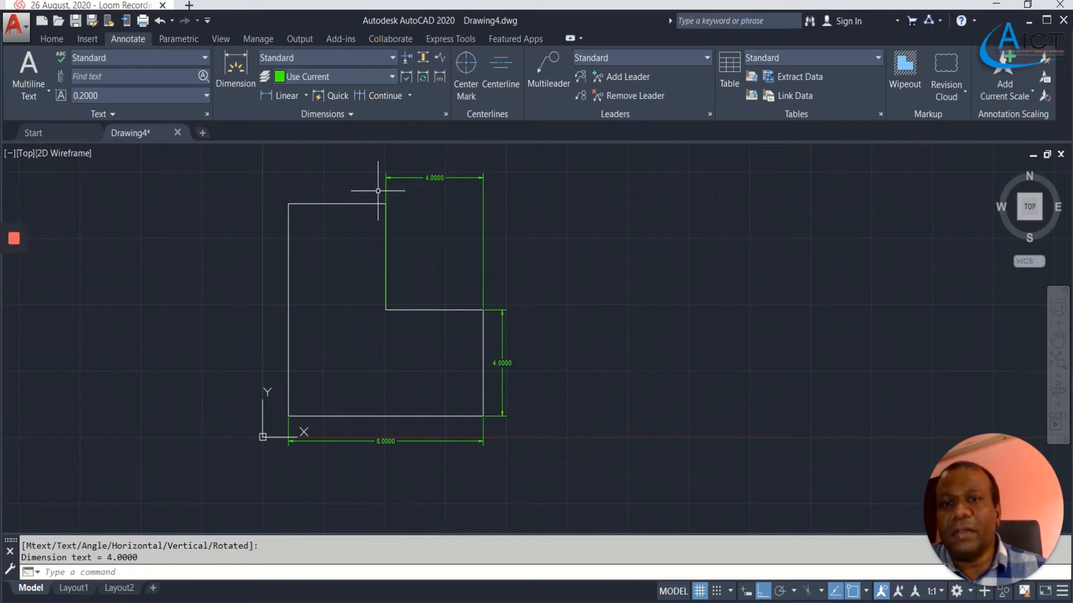
pyautogui.scroll(2, 425, 180)
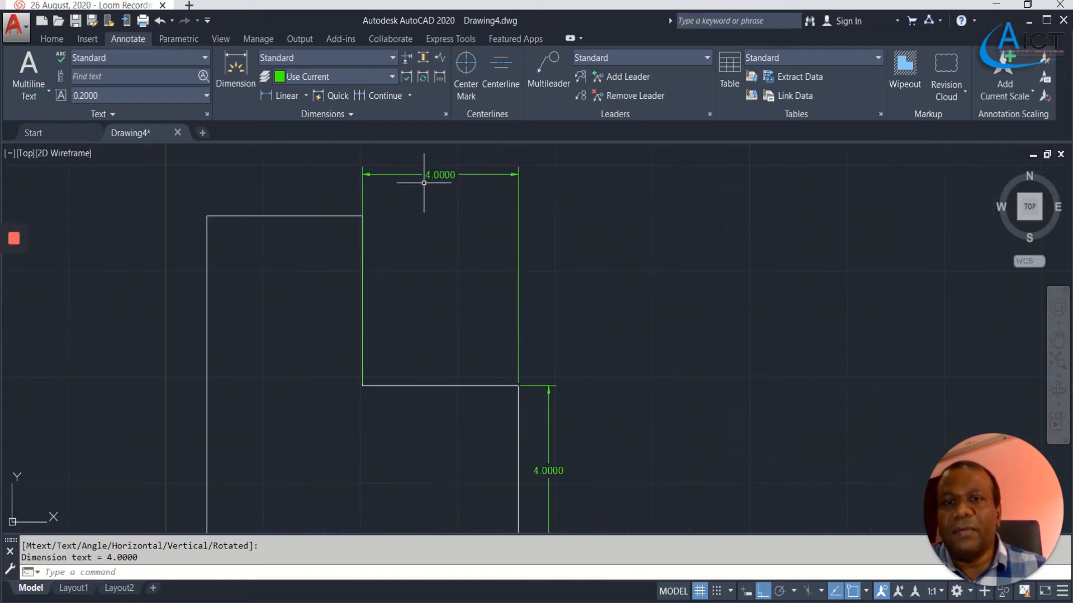
pyautogui.scroll(-2, 424, 183)
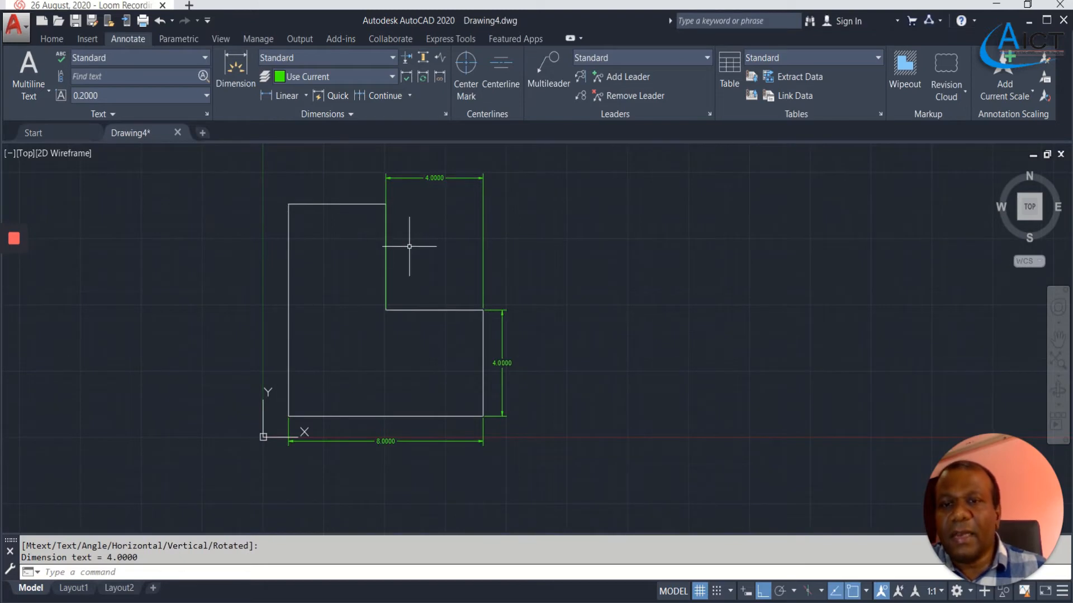
pyautogui.moveTo(412, 240); pyautogui.dragTo(431, 271, button='middle')
pyautogui.scroll(2, 431, 271)
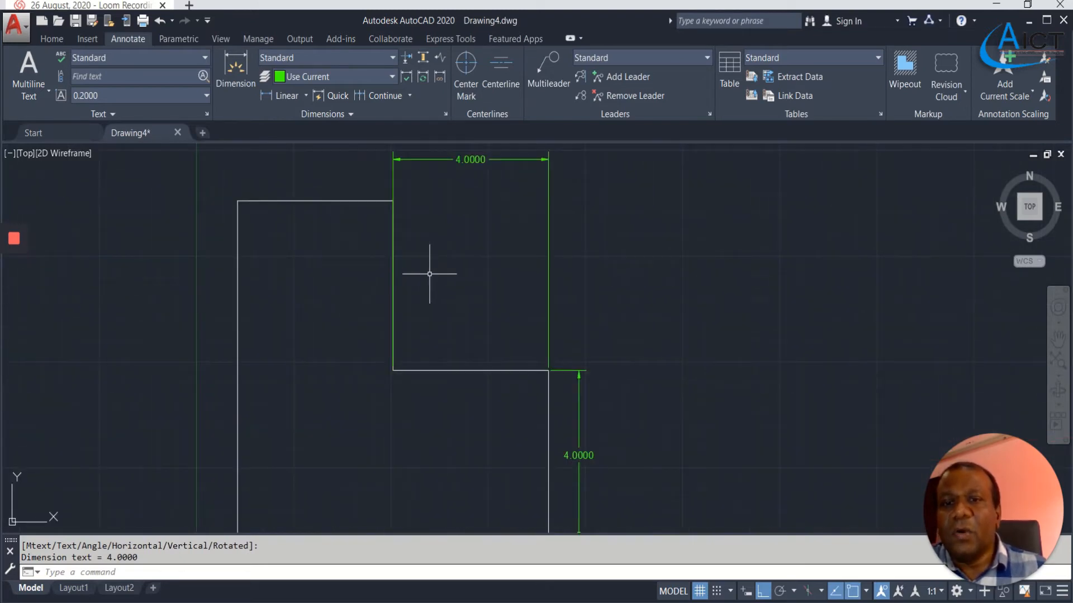
pyautogui.scroll(-2, 428, 289)
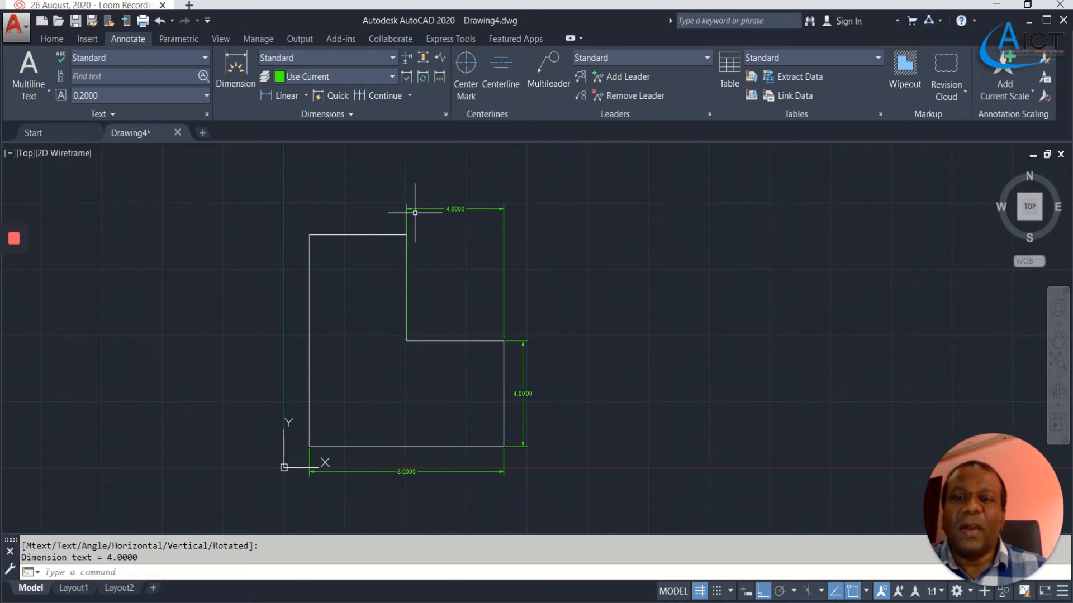
pyautogui.scroll(2, 416, 256)
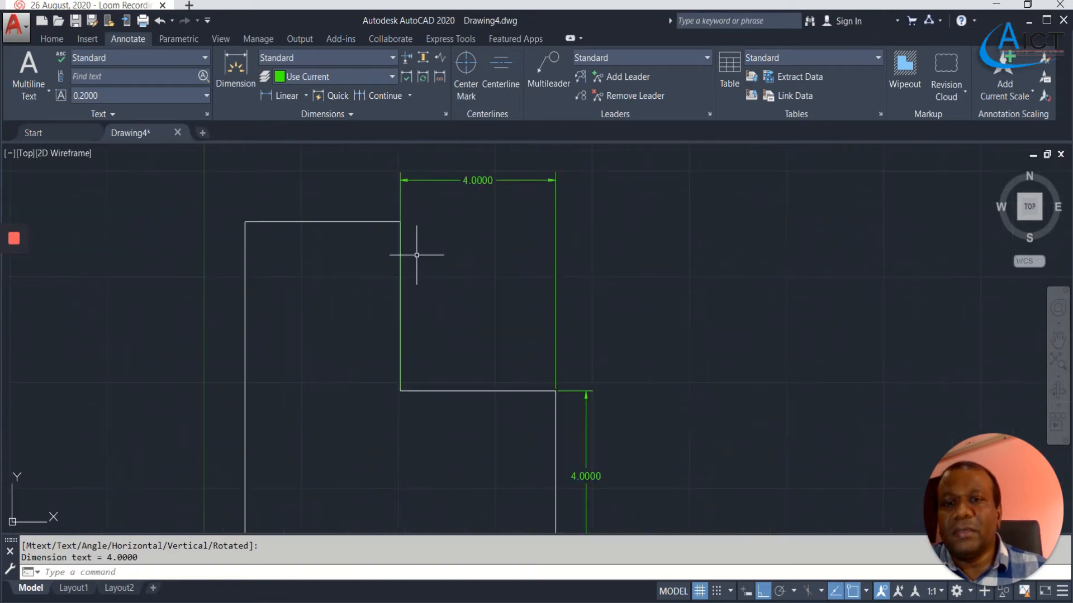
pyautogui.scroll(-2, 416, 256)
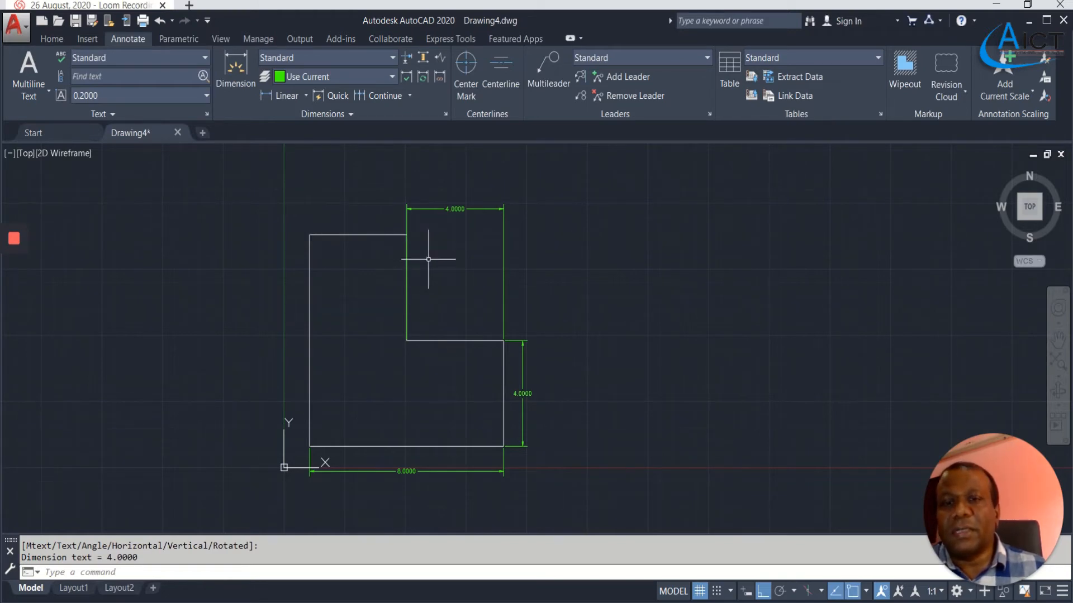
pyautogui.scroll(2, 408, 292)
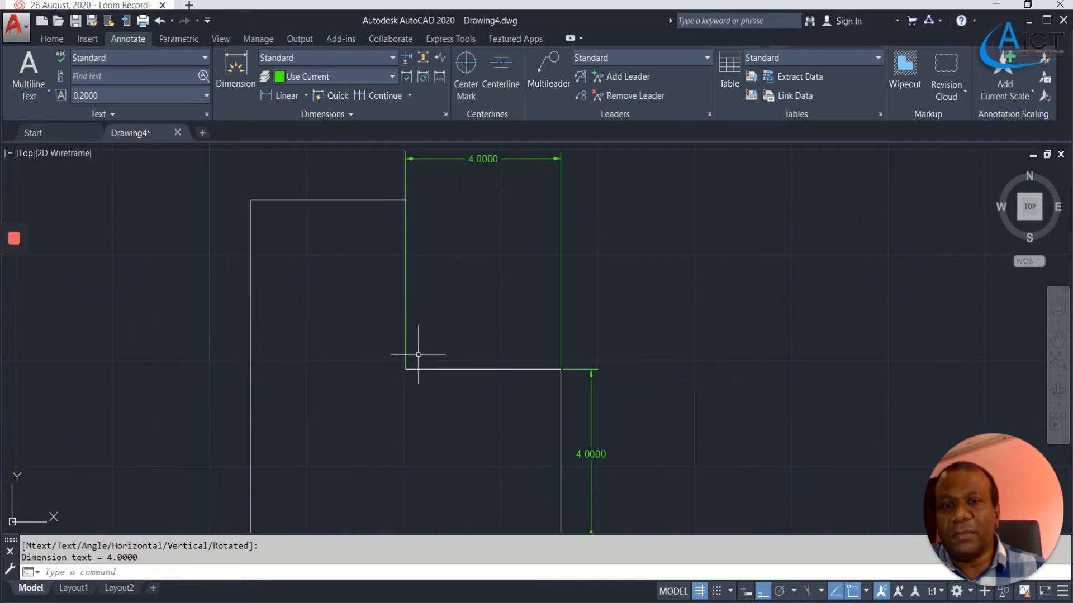
pyautogui.scroll(-2, 418, 354)
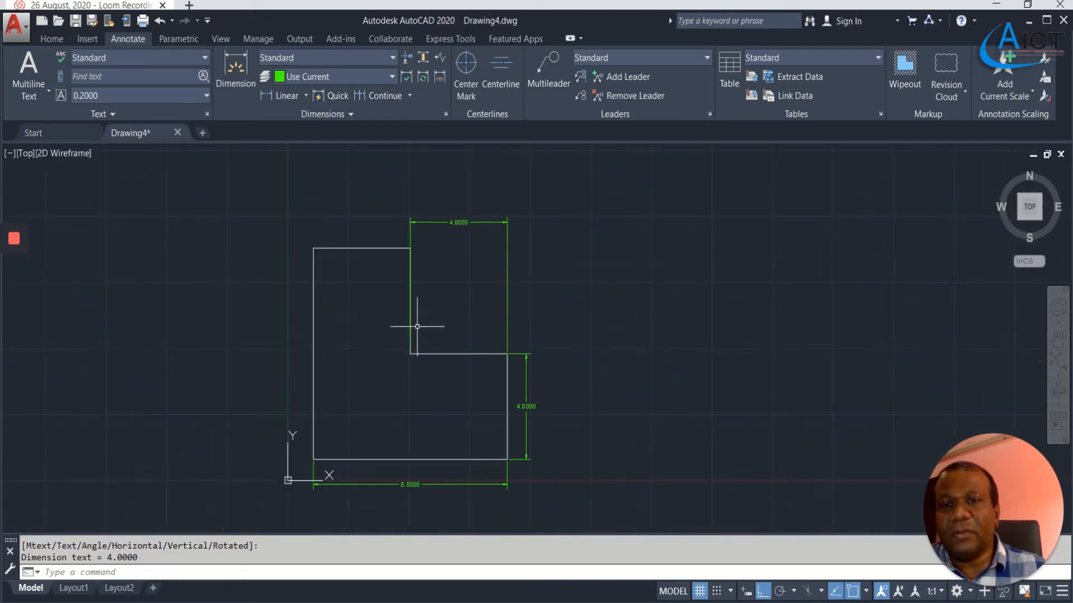
# - Replace the dimension above the outline with a linear one measured from the step's outer corner to the upper vertical edge's top end
pyautogui.click(432, 223)
pyautogui.press('Delete')
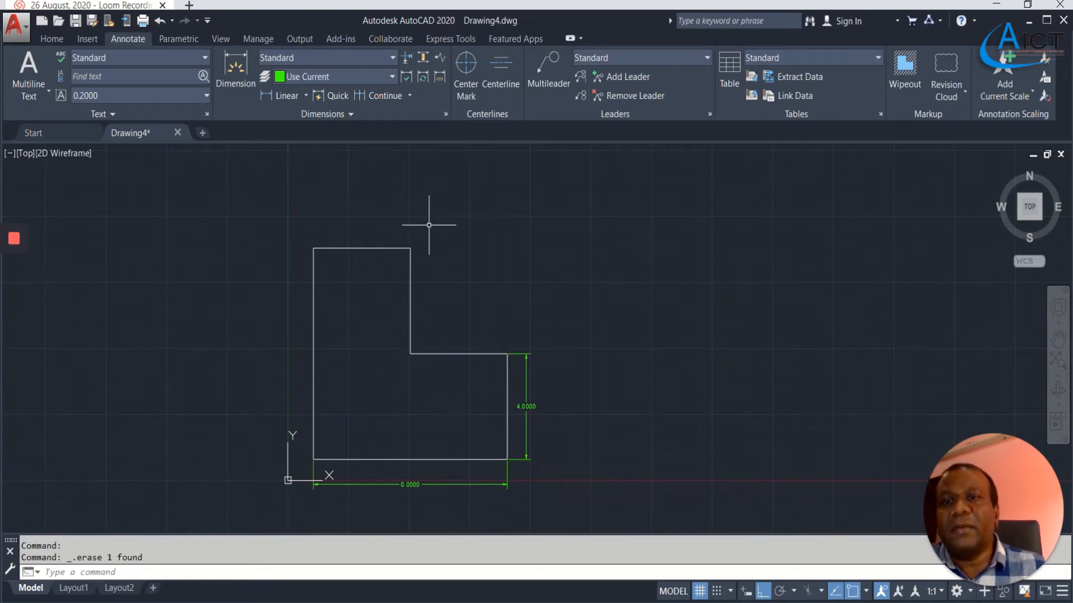
pyautogui.click(278, 95)
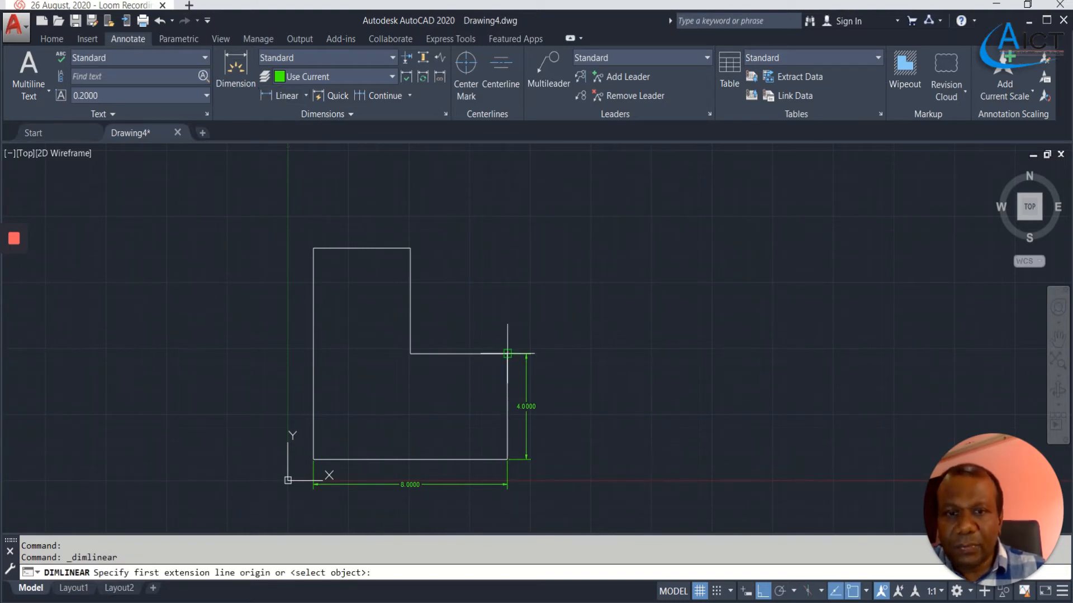
pyautogui.click(507, 353)
pyautogui.click(410, 247)
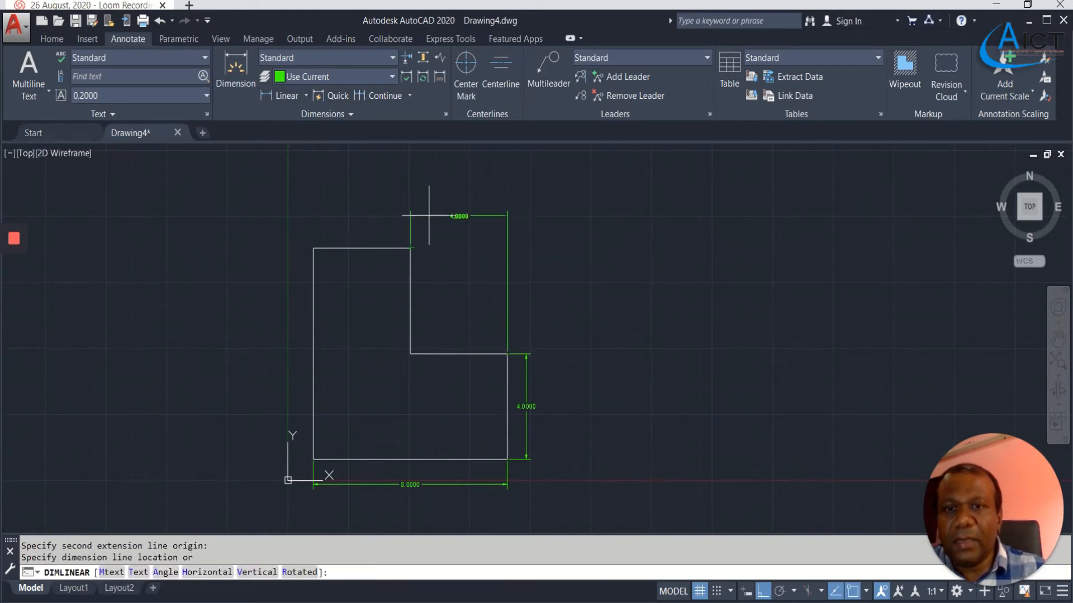
pyautogui.click(431, 214)
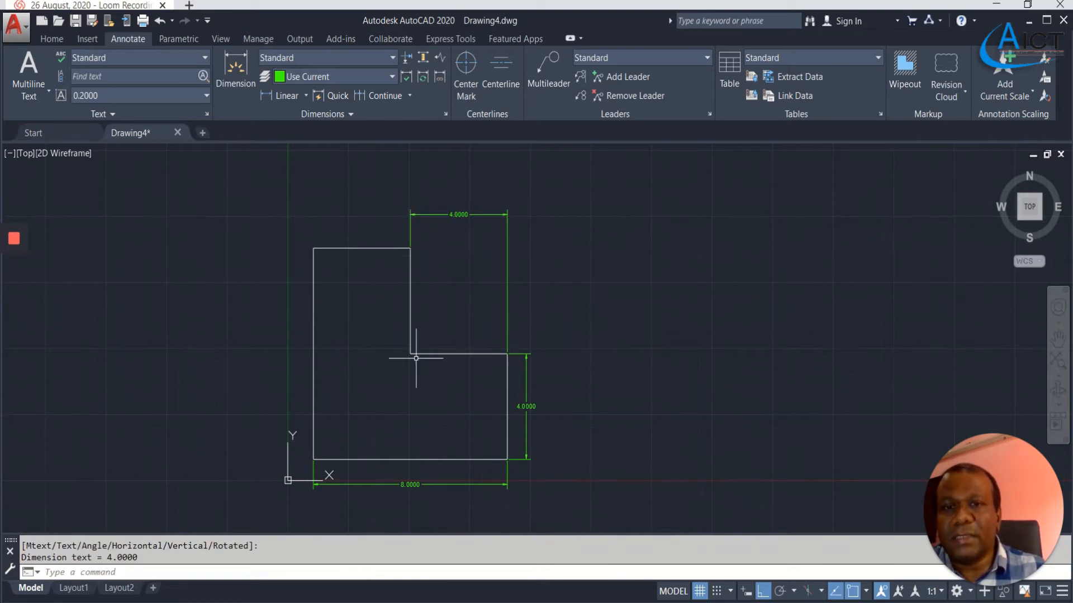
# - Add a linear dimension to the L-shape's upper vertical edge, placing the dimension line outside the outline, above the lower vertical dimension
pyautogui.click(268, 96)
pyautogui.click(410, 248)
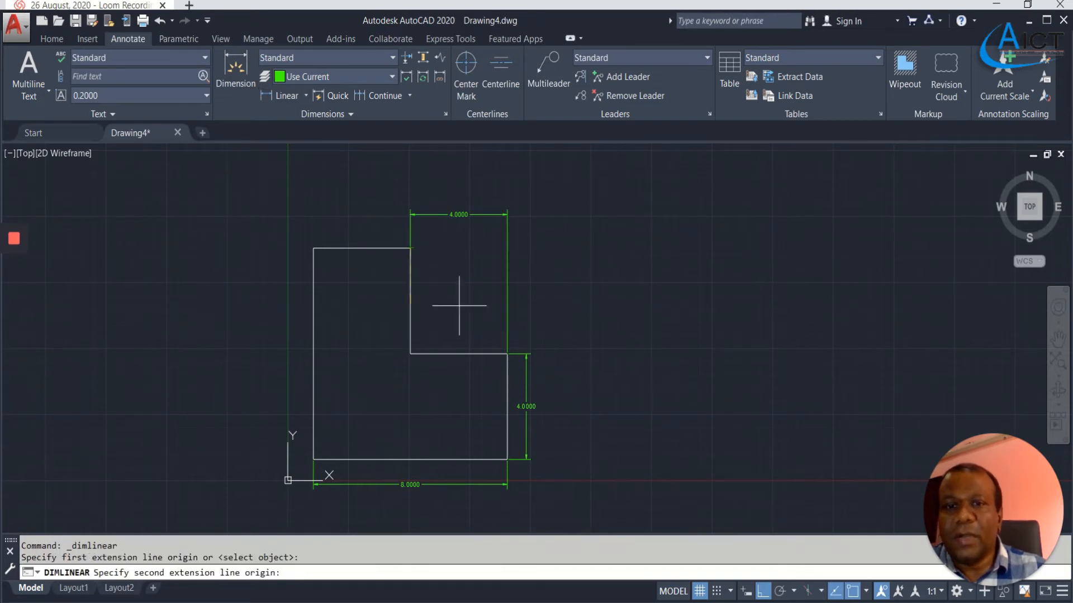
pyautogui.click(507, 353)
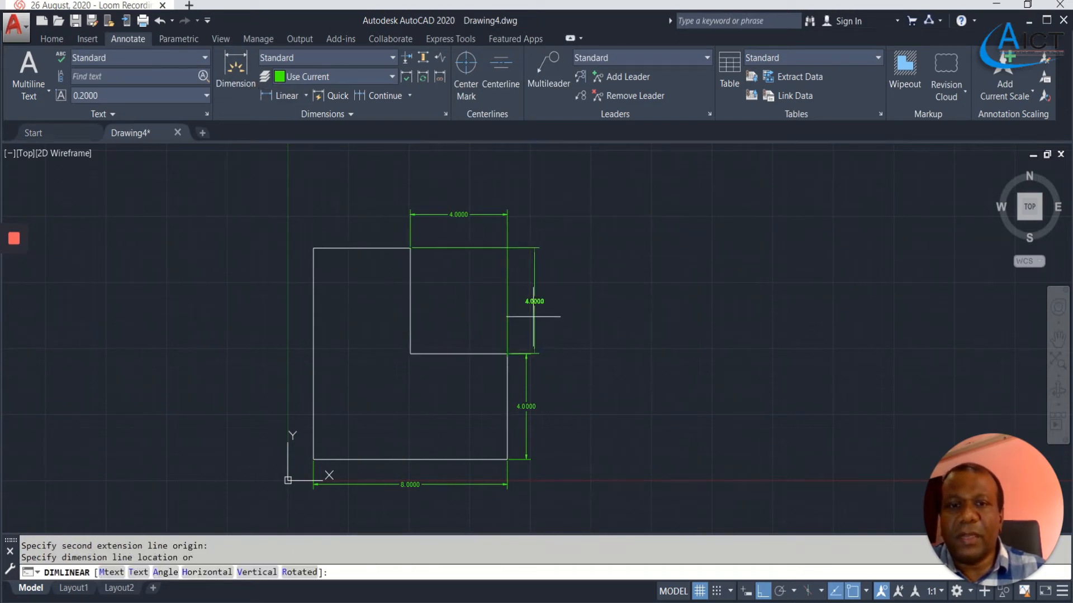
pyautogui.click(532, 313)
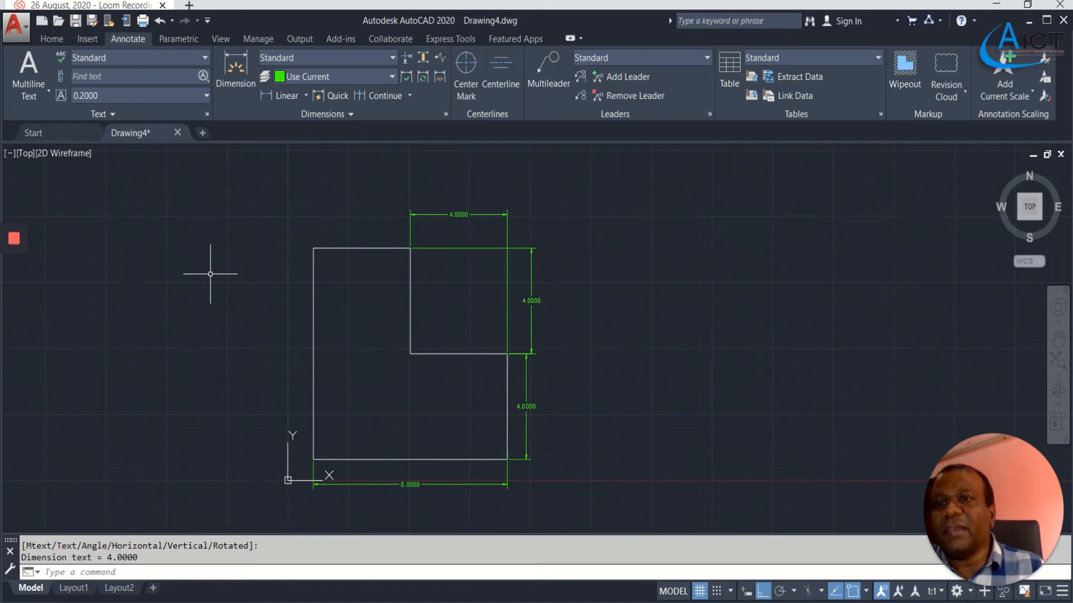
# - Start a new drawing and turn on Ortho mode
pyautogui.click(201, 134)
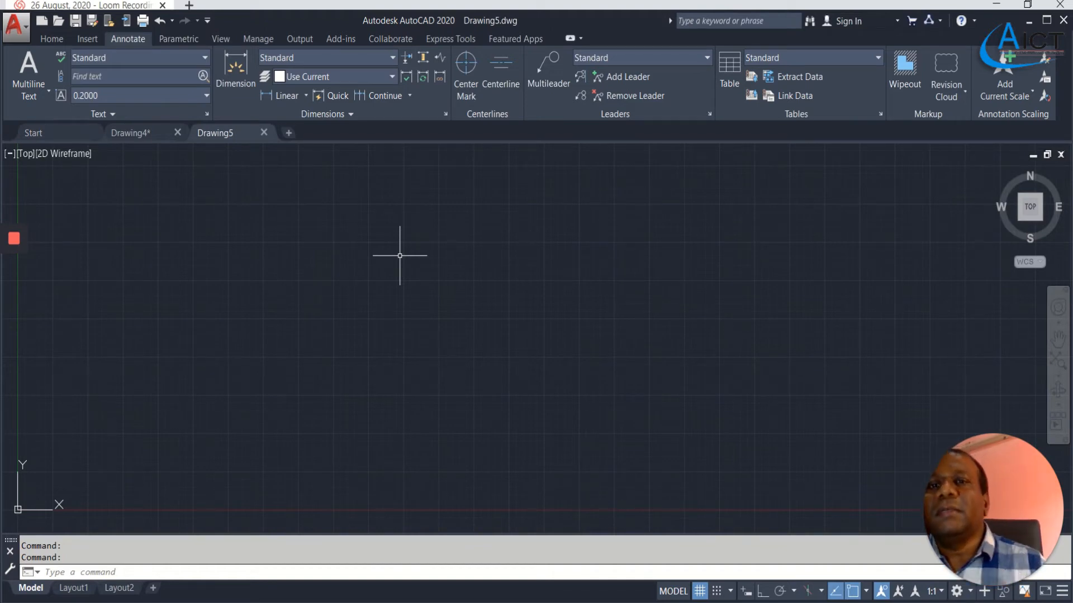
pyautogui.click(51, 39)
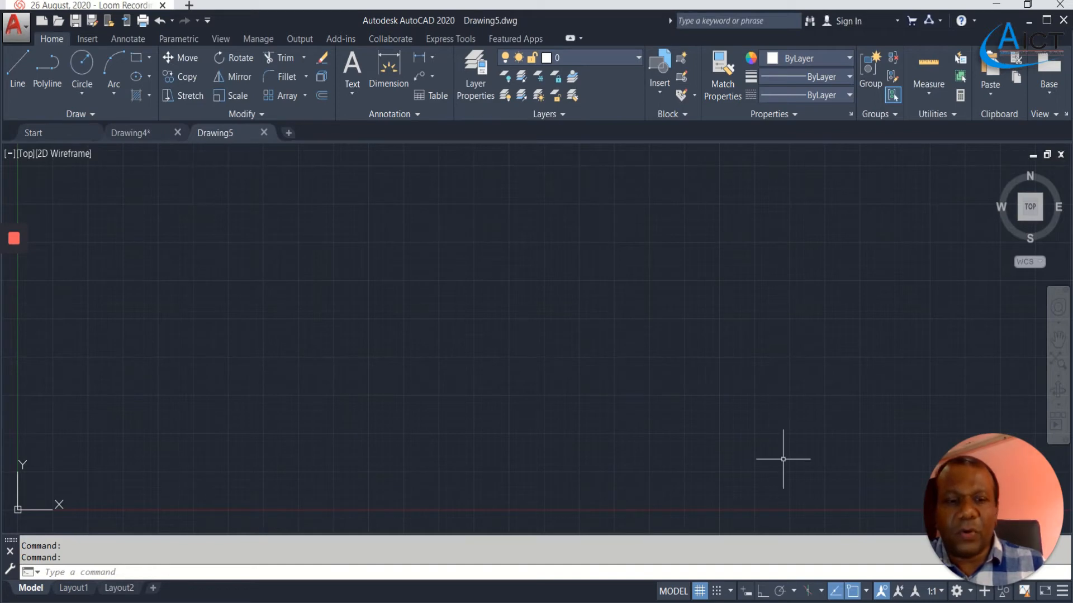
pyautogui.click(763, 592)
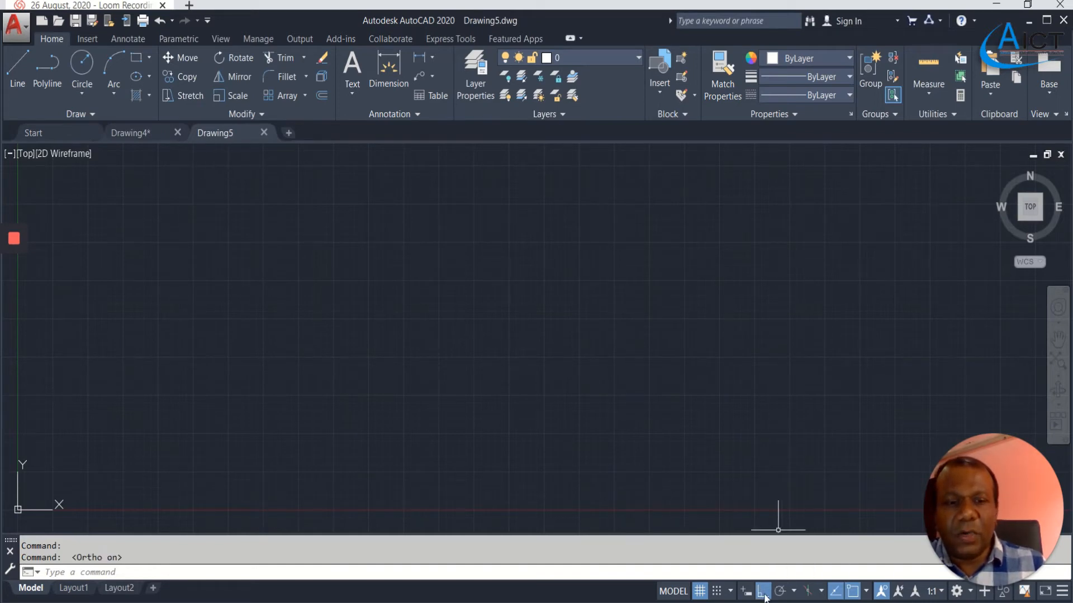
# - Zoom the empty drawing to its extents and enlarge the area near the origin
pyautogui.write('z')
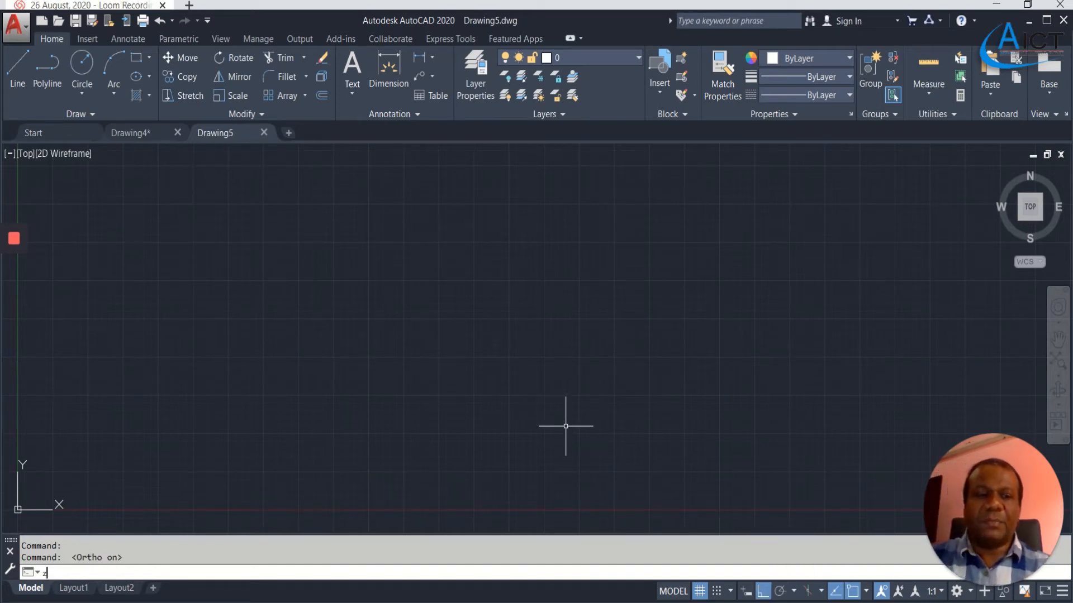
pyautogui.press('Return')
pyautogui.write('e')
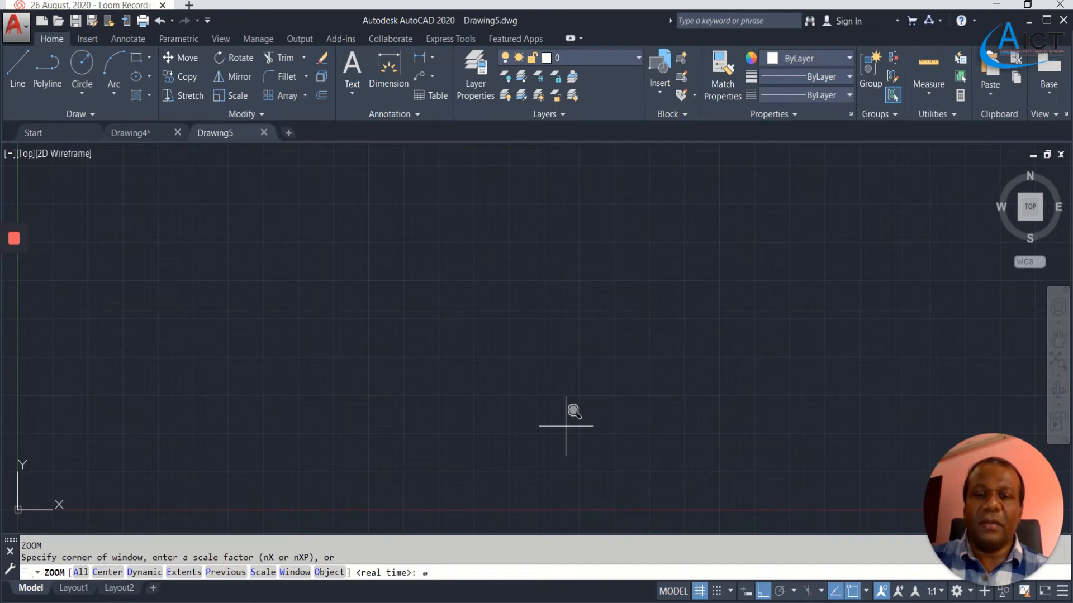
pyautogui.press('Return')
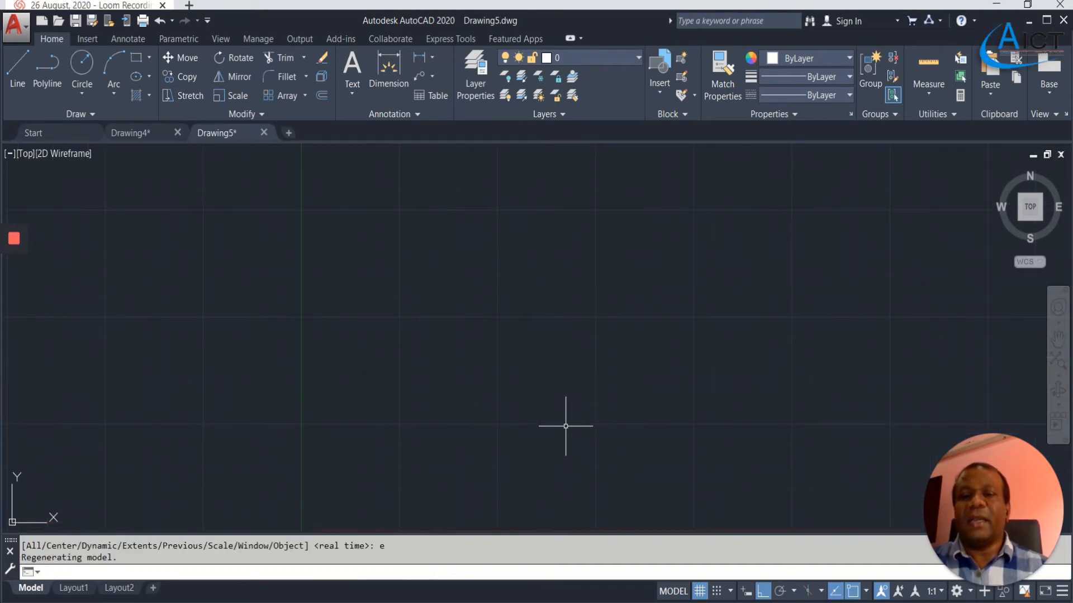
pyautogui.scroll(2, 565, 426)
pyautogui.moveTo(565, 426); pyautogui.dragTo(499, 356, button='middle')
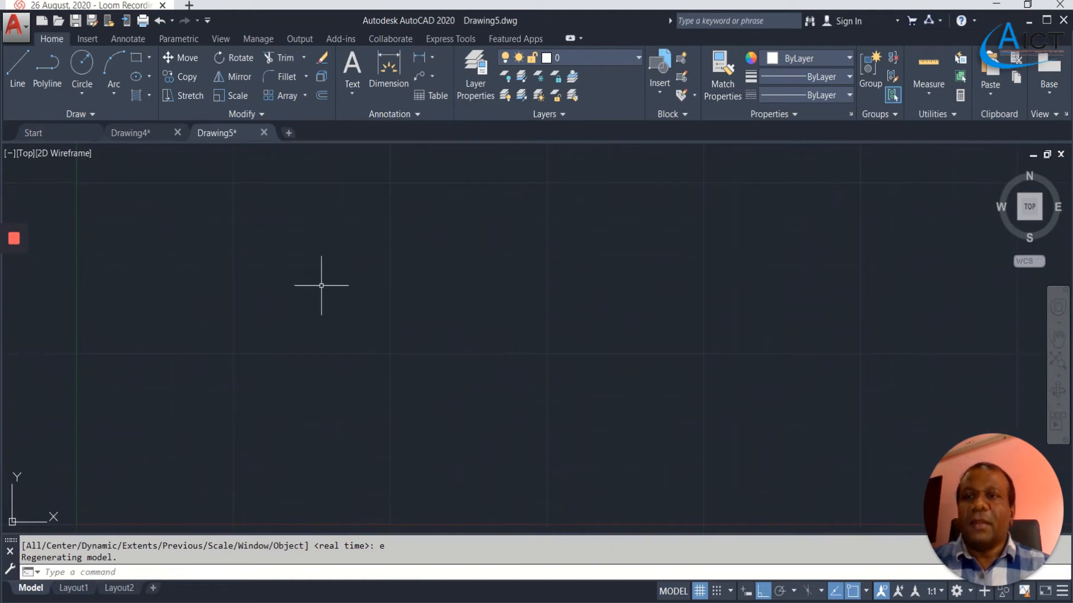
pyautogui.click(136, 58)
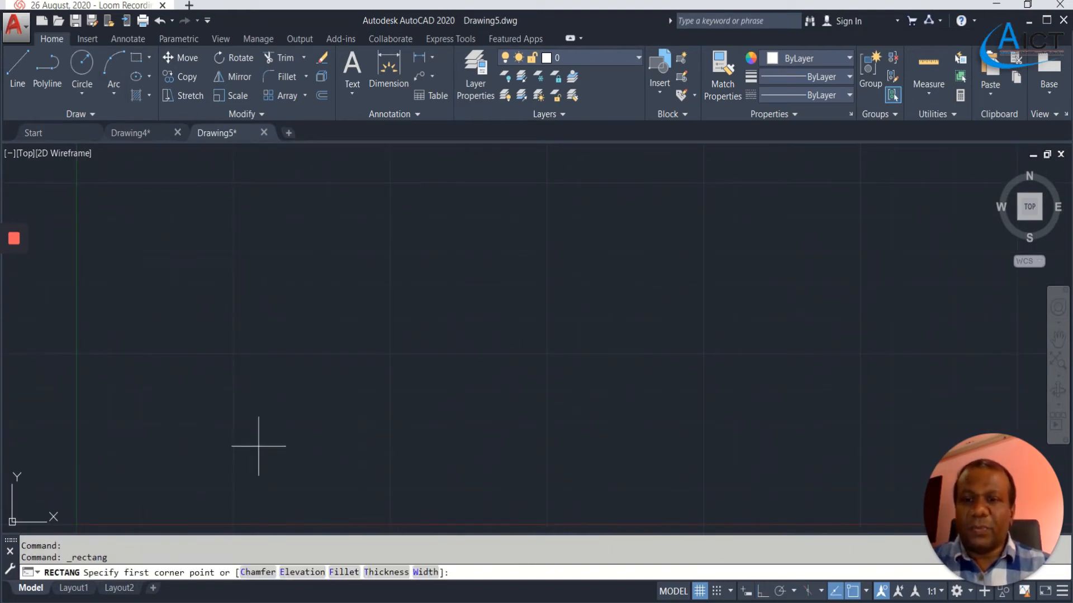
pyautogui.click(211, 454)
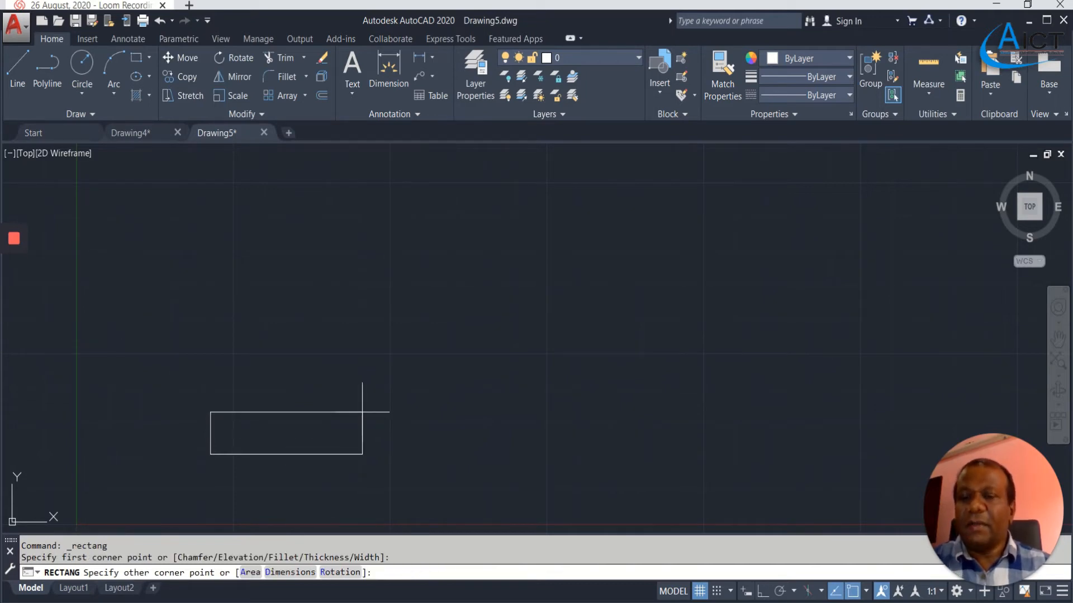
pyautogui.press('Escape')
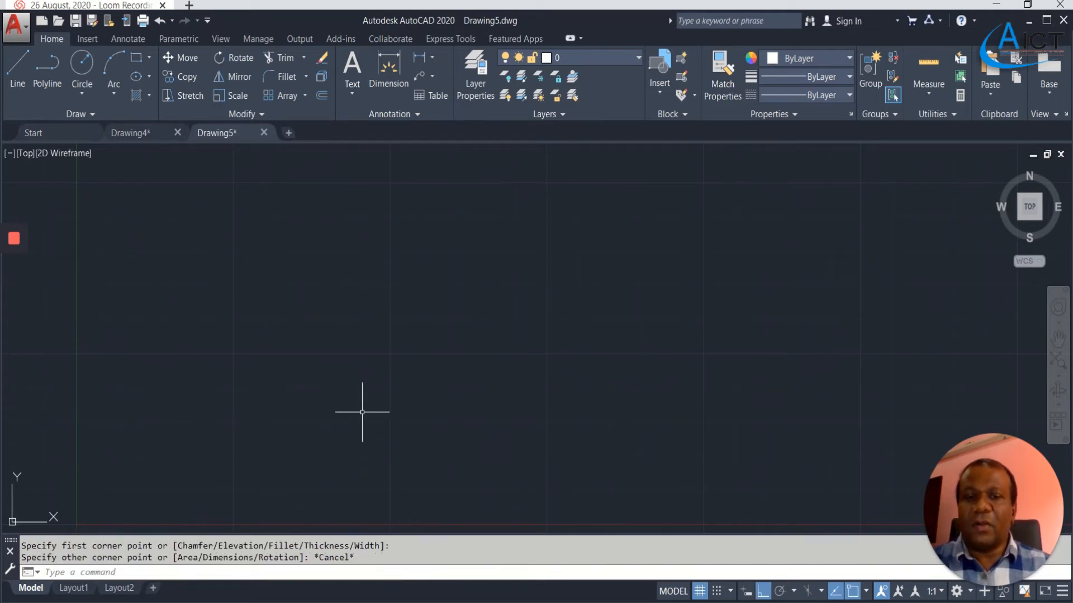
# - With Dynamic Input on, draw a rectangle 10 units wide and 6 high, its lower-left corner just above and right of the origin
pyautogui.click(747, 593)
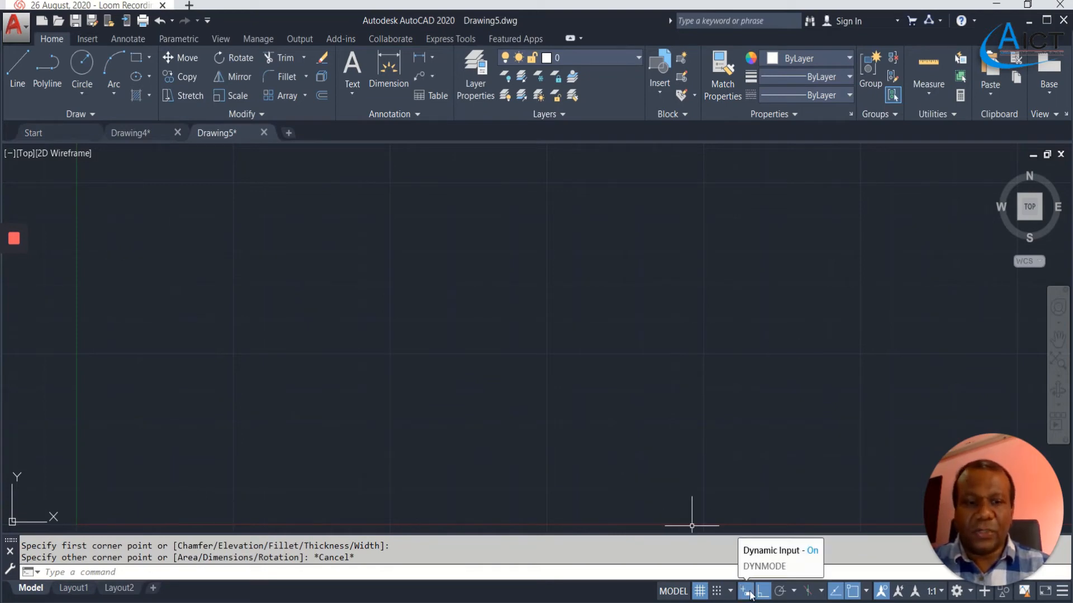
pyautogui.click(135, 59)
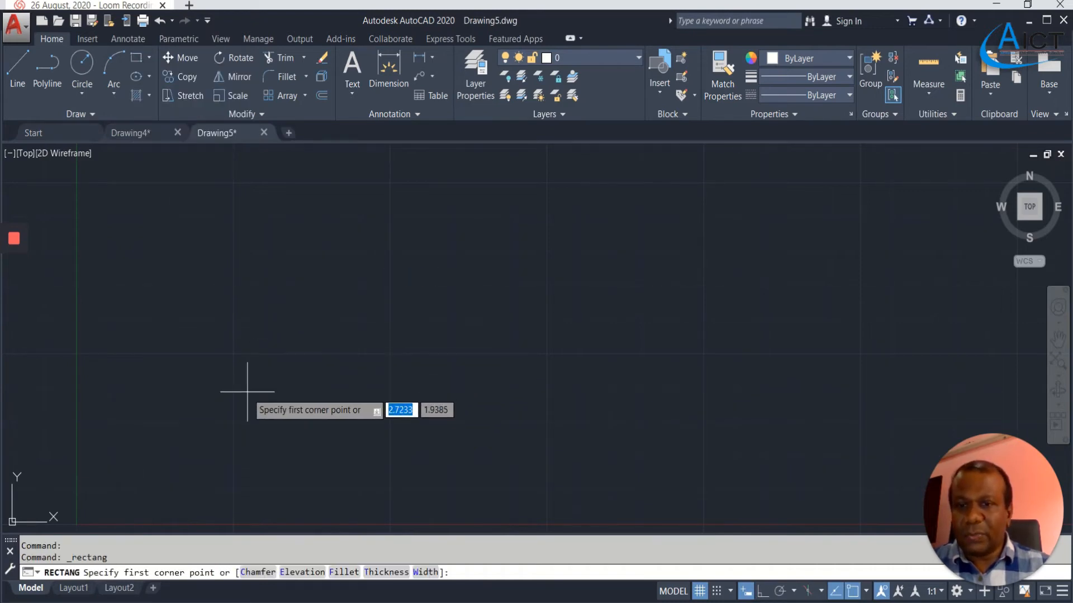
pyautogui.moveTo(227, 402); pyautogui.dragTo(347, 321, button='middle')
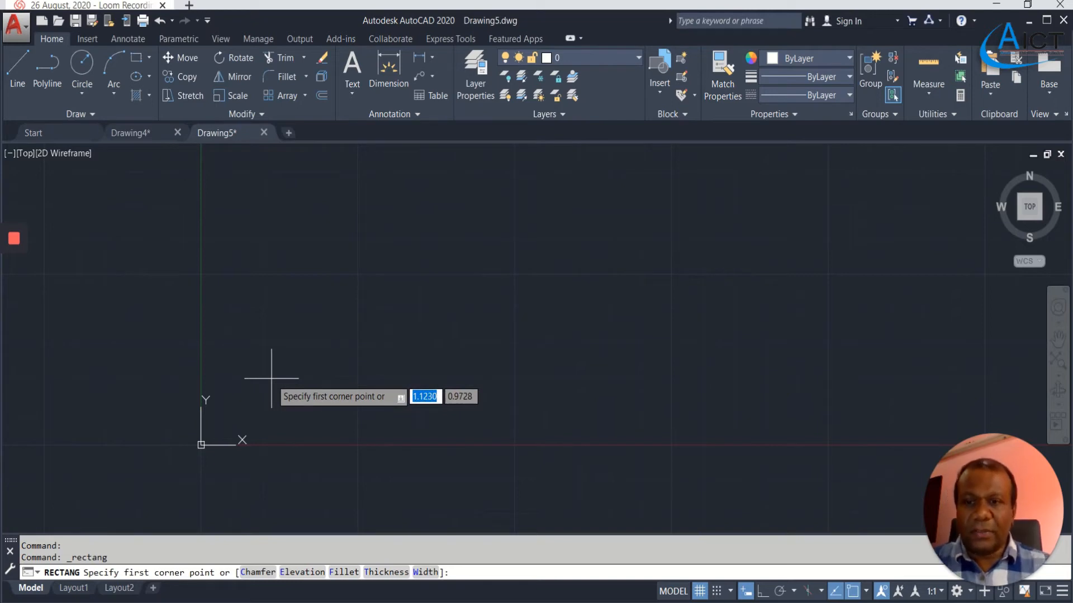
pyautogui.click(265, 395)
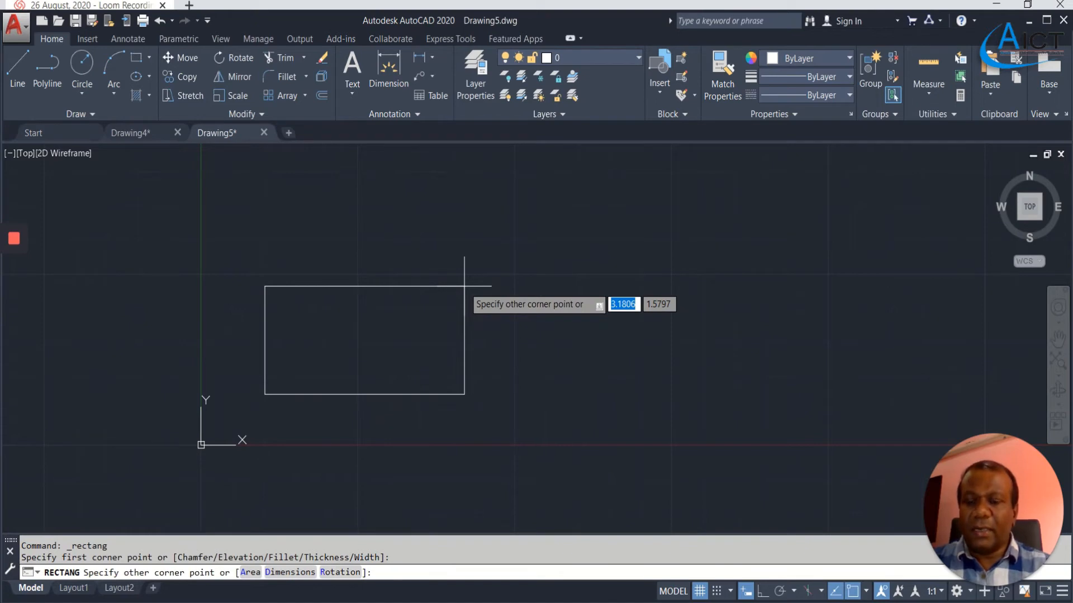
pyautogui.write('@')
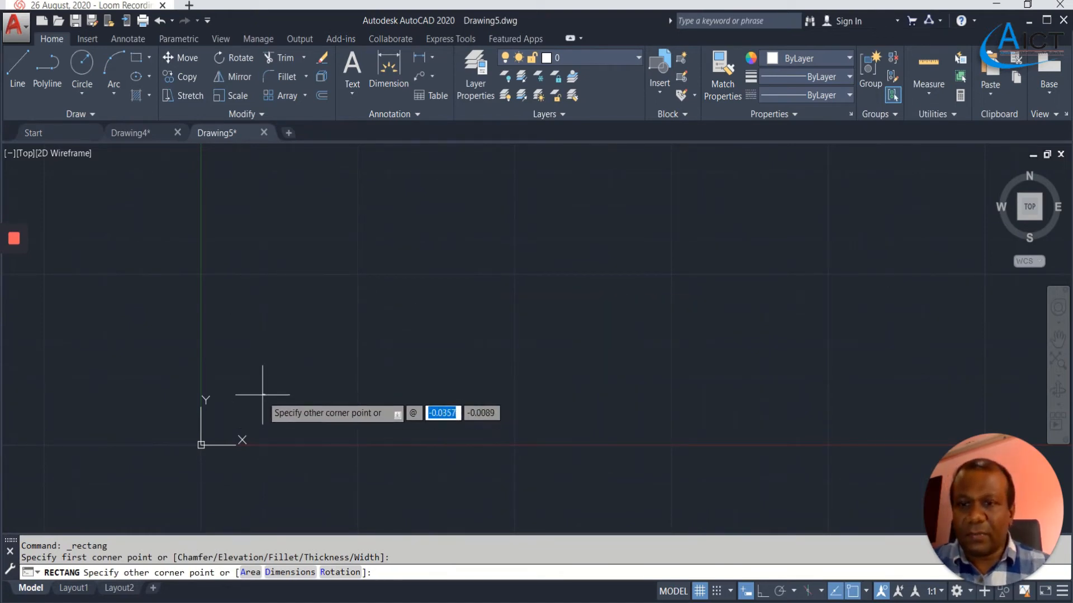
pyautogui.write('10')
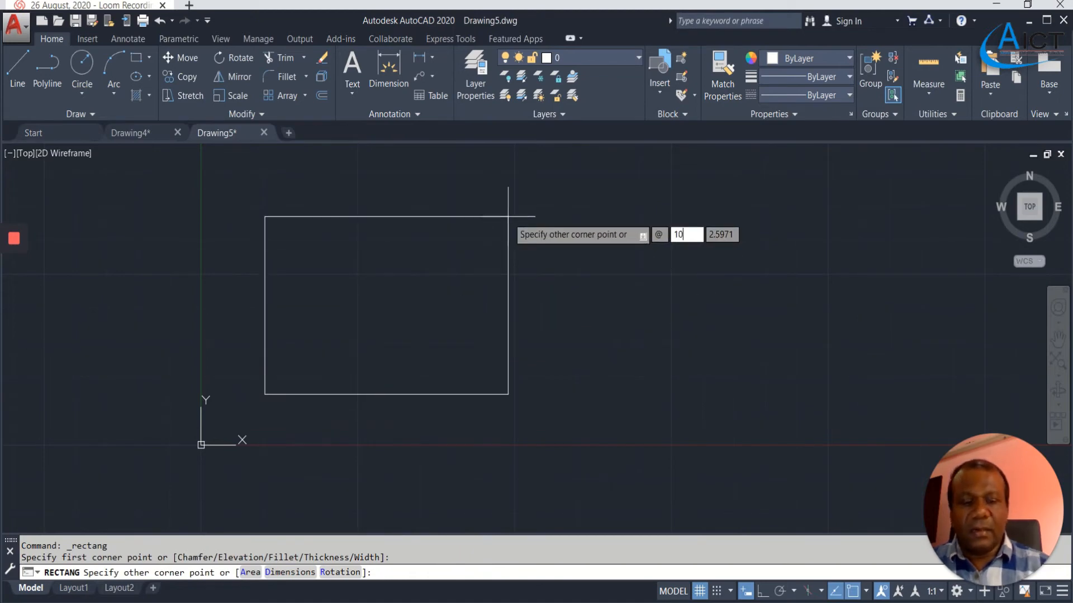
pyautogui.press('Tab')
pyautogui.write('6')
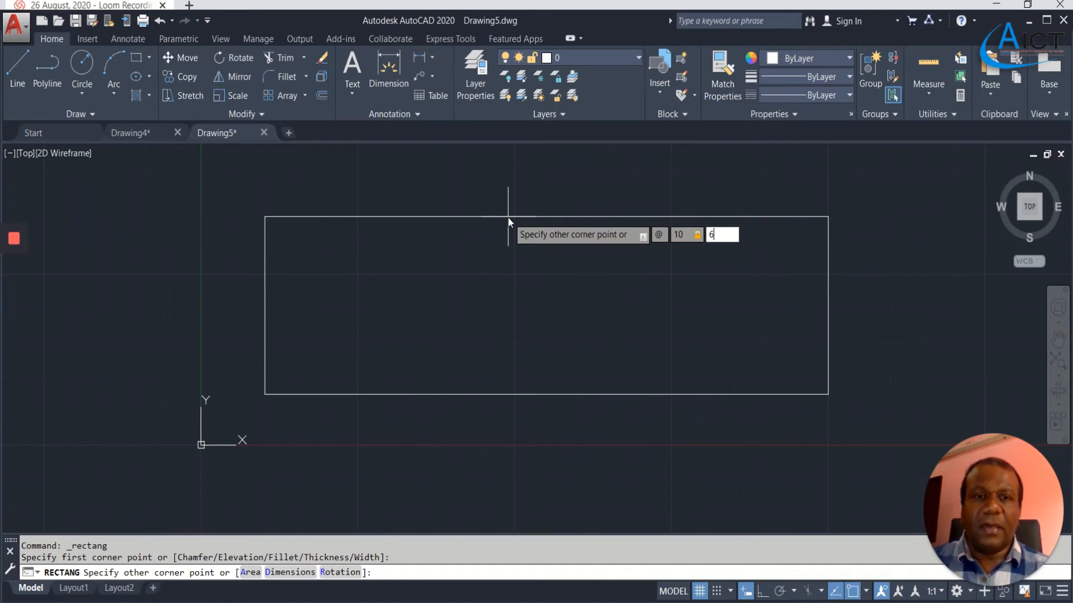
pyautogui.press('Return')
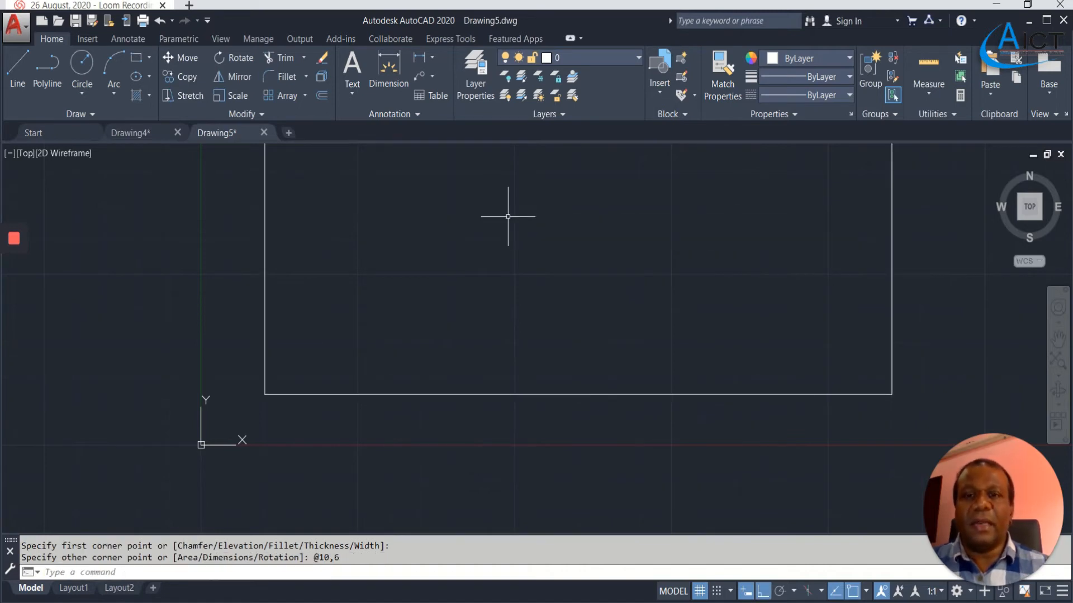
pyautogui.scroll(-2, 508, 216)
pyautogui.moveTo(508, 218)
pyautogui.mouseDown(button='middle')
pyautogui.moveTo(408, 419)
pyautogui.moveTo(449, 338)
pyautogui.mouseUp(button='middle')
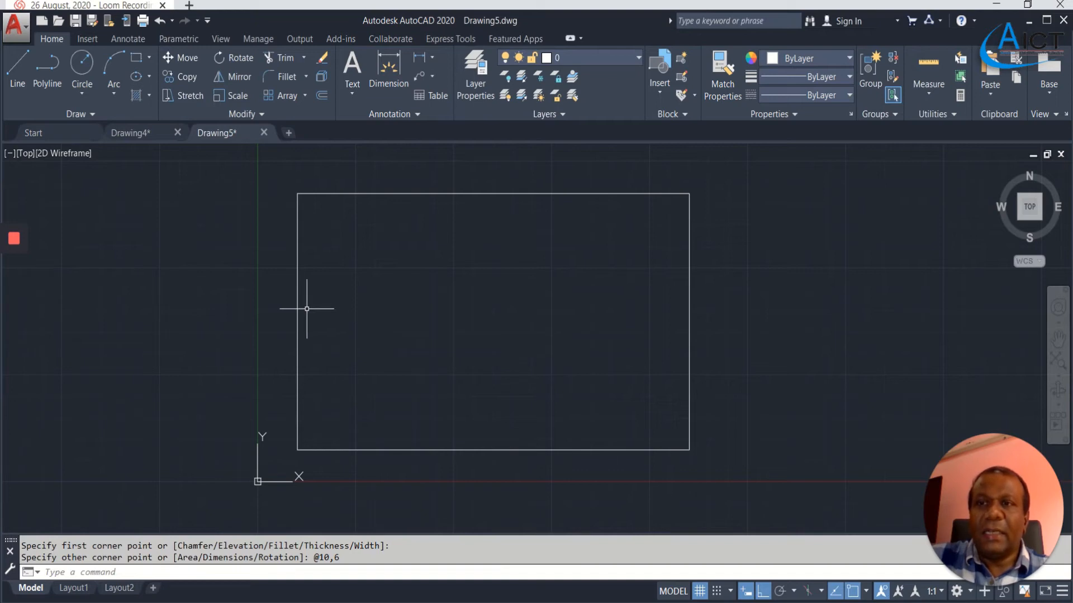
pyautogui.moveTo(411, 315); pyautogui.dragTo(365, 318, button='middle')
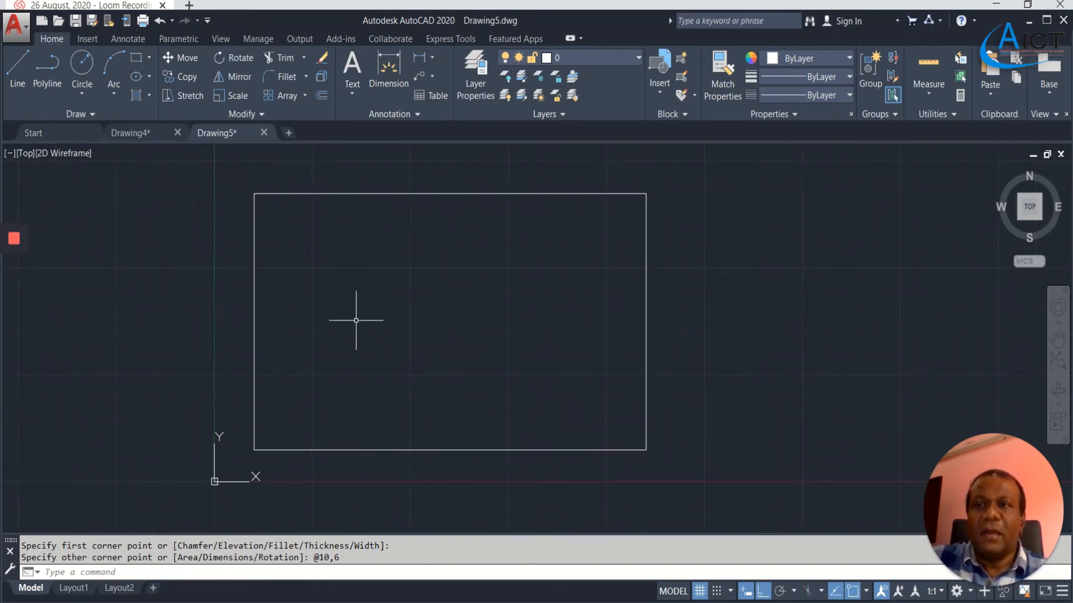
# - Start a line, toggling object snap off and back on to compare how points on the rectangle are picked
pyautogui.click(18, 72)
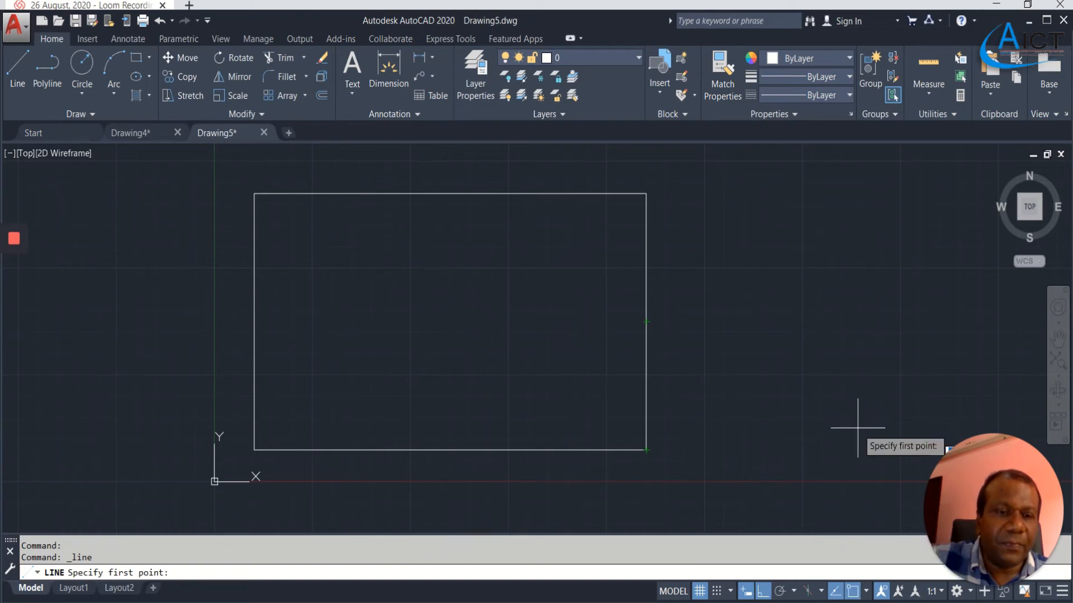
pyautogui.click(851, 594)
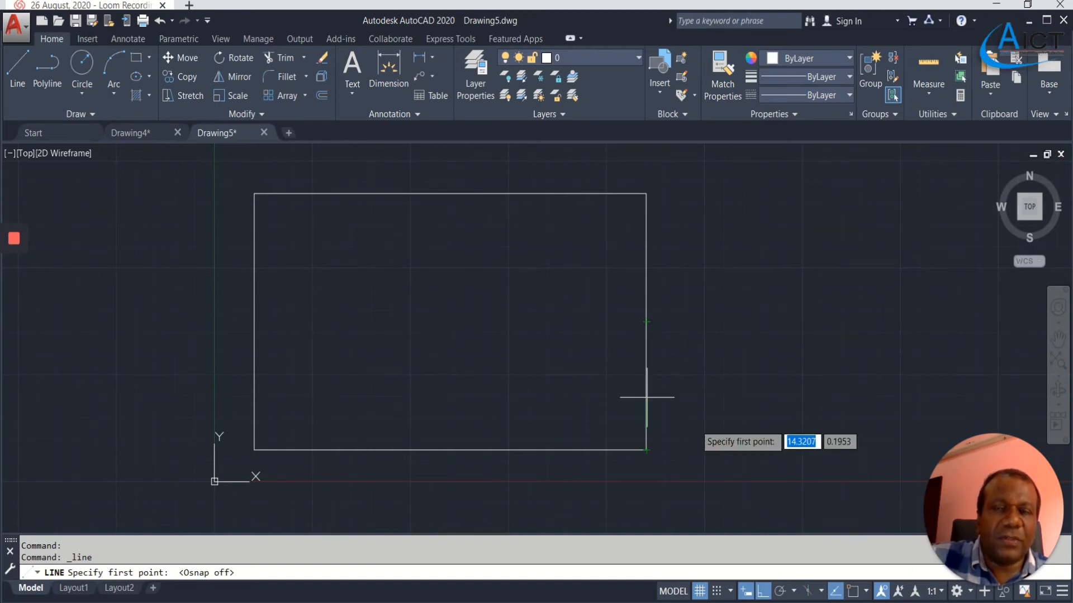
pyautogui.click(21, 66)
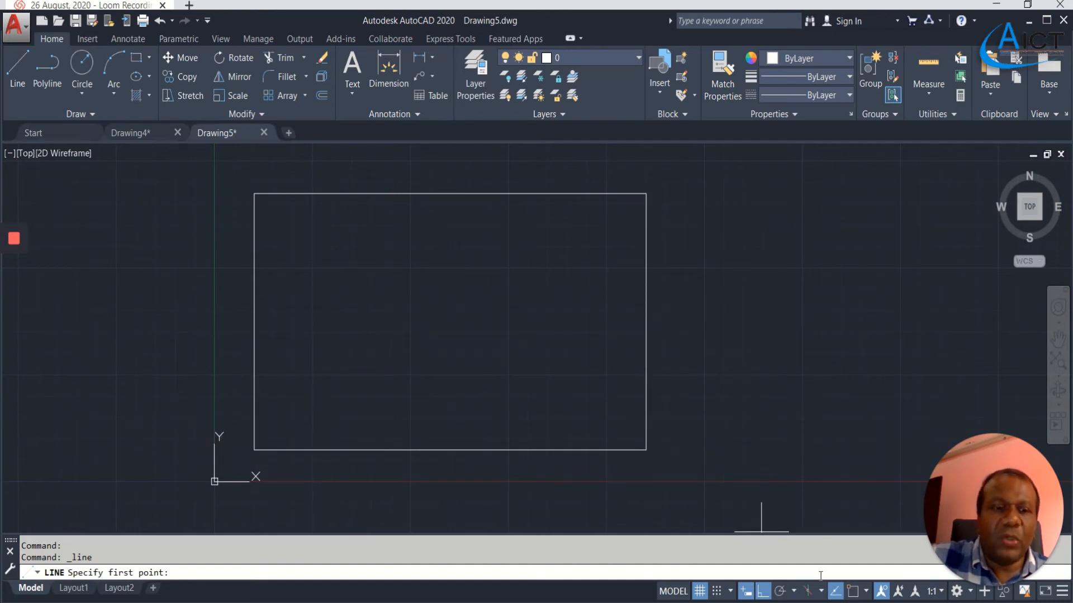
pyautogui.click(854, 594)
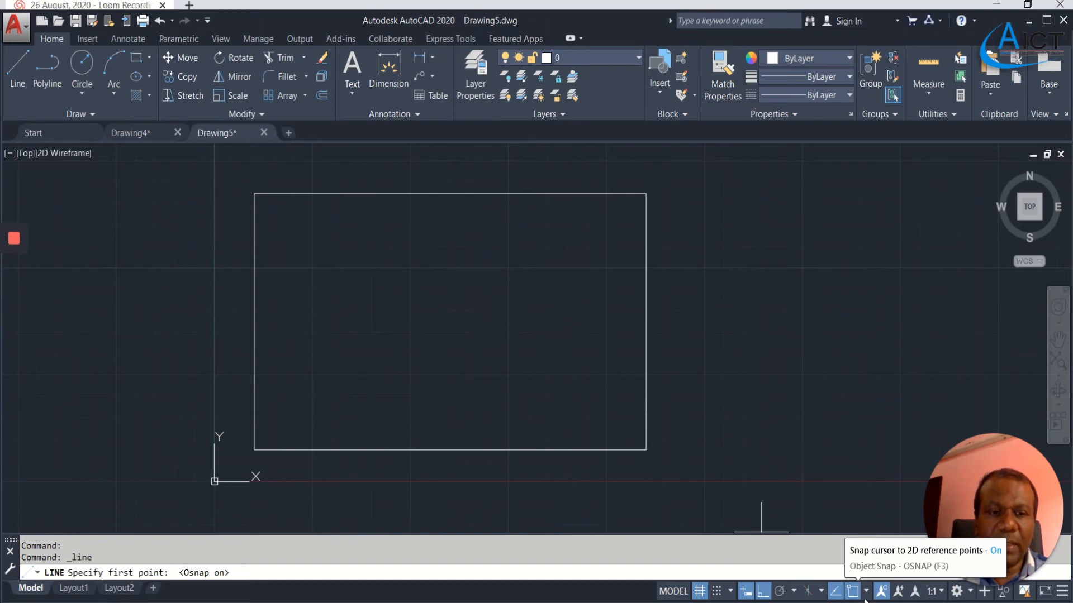
# - Enable the Midpoint object snap in addition to the modes already active
pyautogui.click(866, 595)
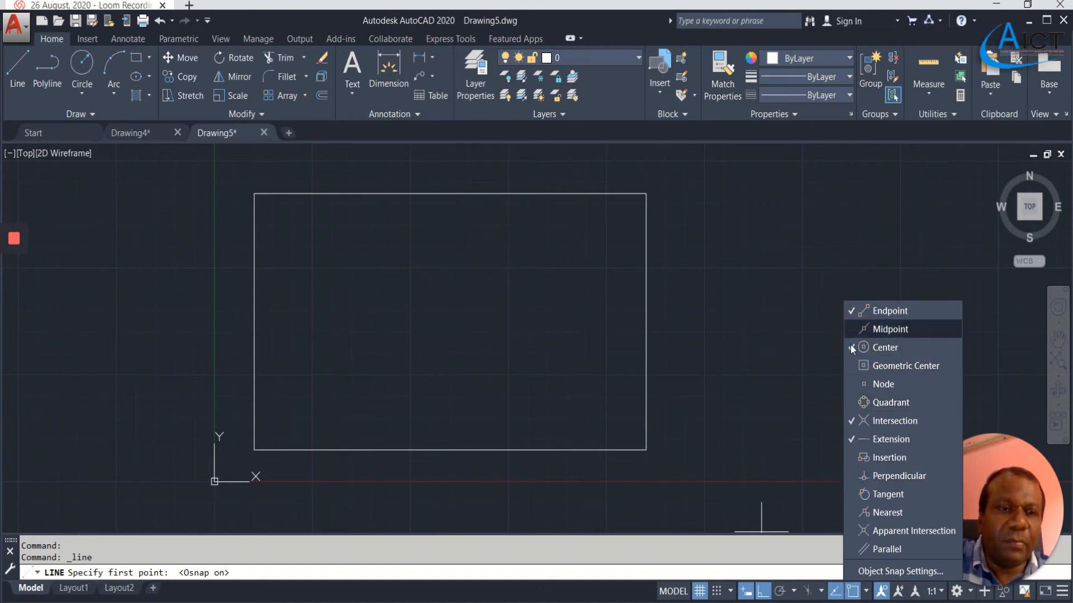
pyautogui.click(799, 602)
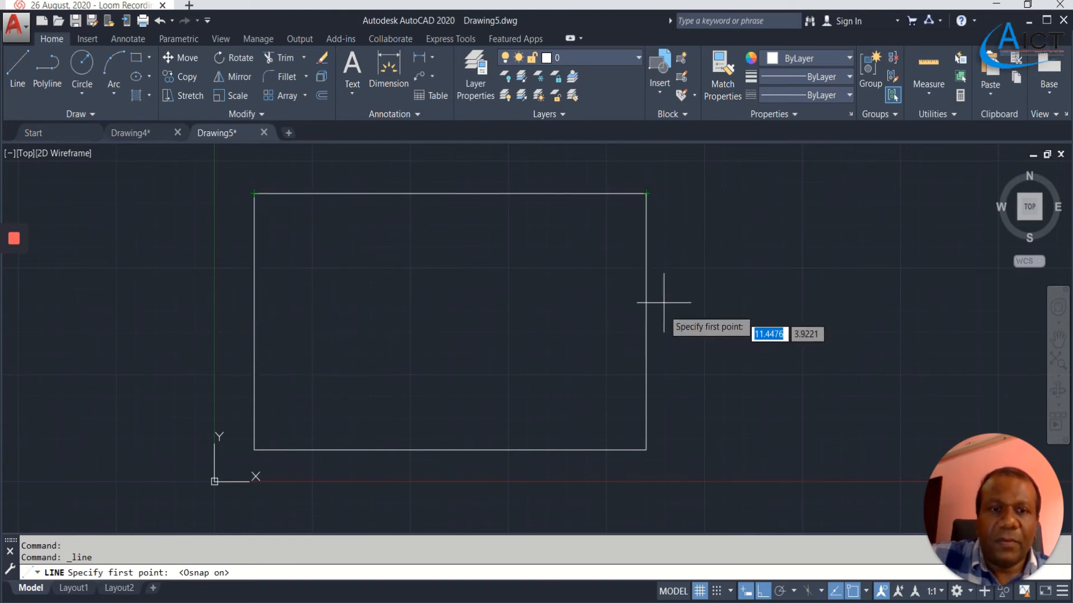
pyautogui.click(867, 592)
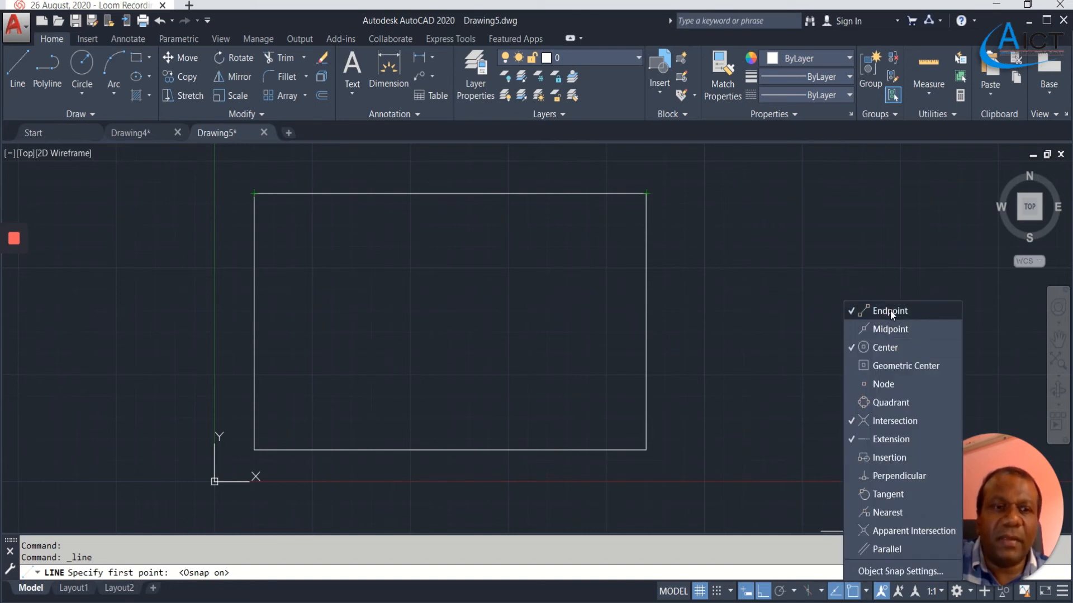
pyautogui.click(852, 331)
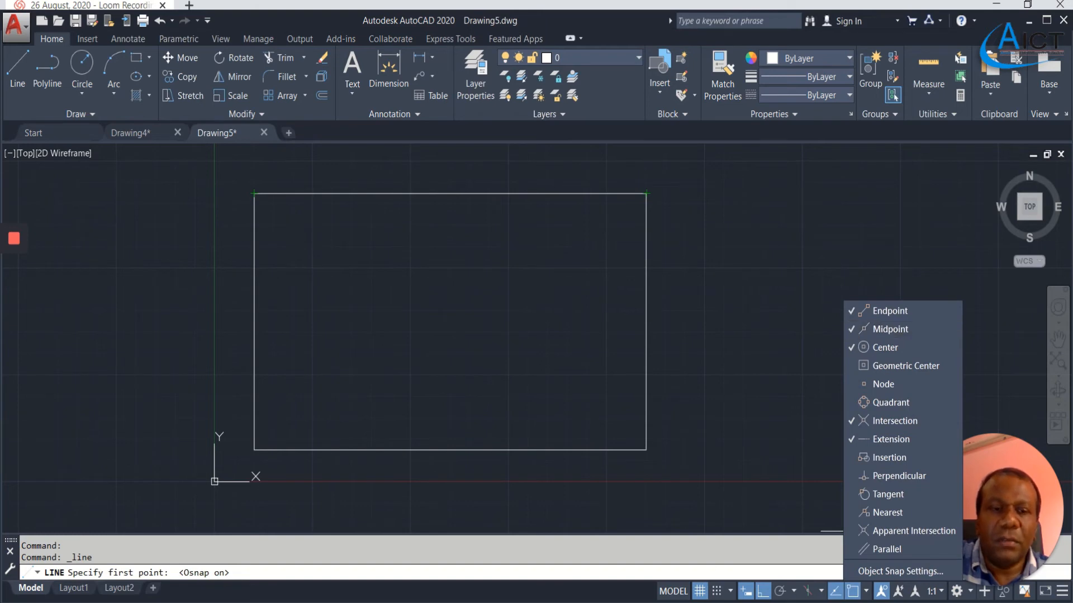
# - Draw a horizontal line from the midpoint of the rectangle's left side to the midpoint of its right side
pyautogui.click(867, 593)
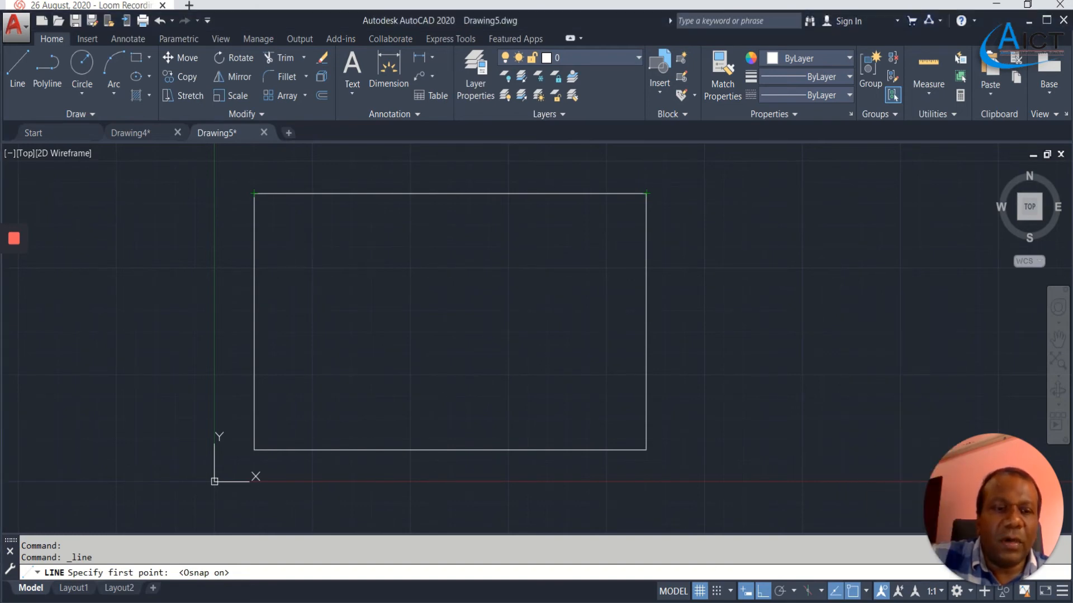
pyautogui.click(866, 594)
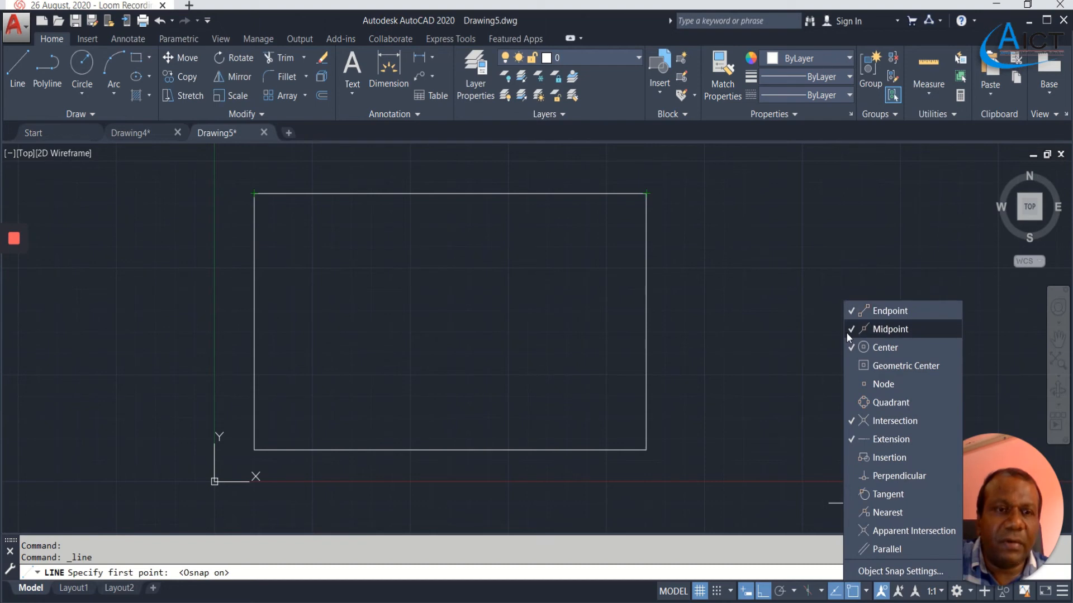
pyautogui.click(860, 571)
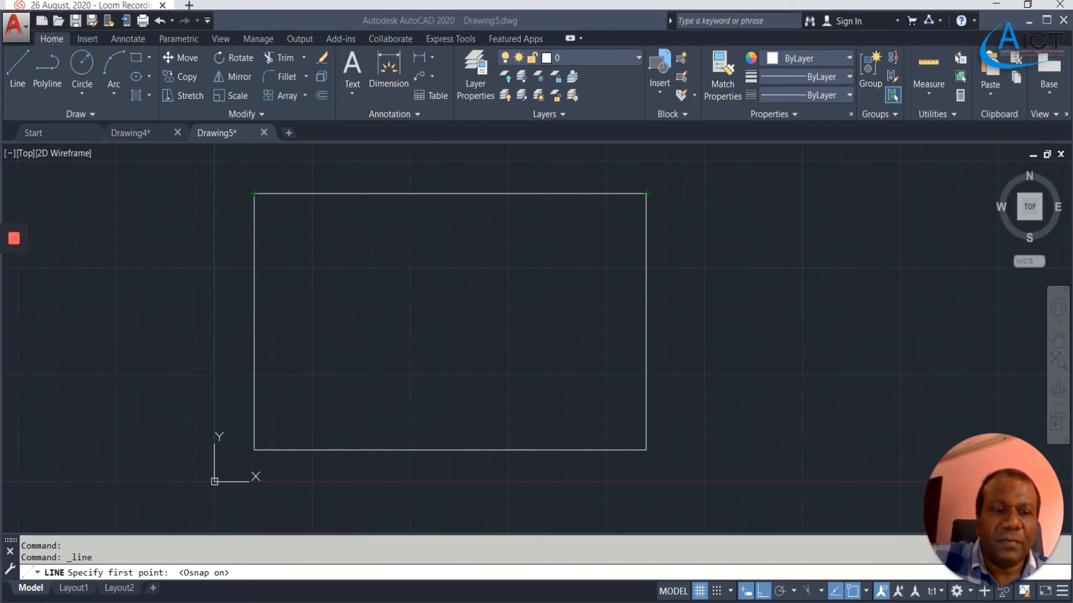
pyautogui.click(27, 64)
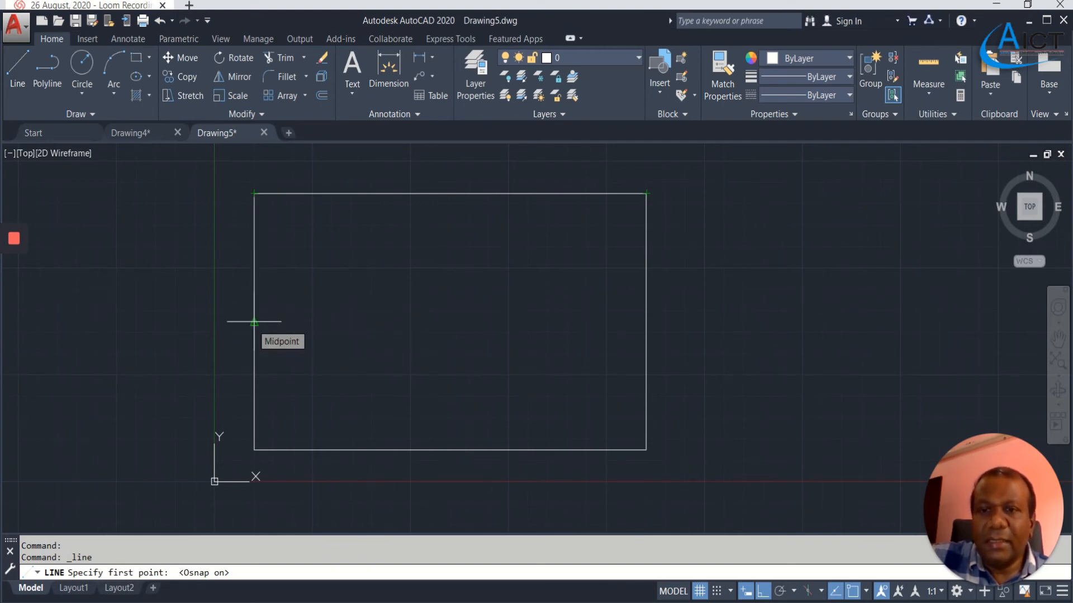
pyautogui.click(254, 322)
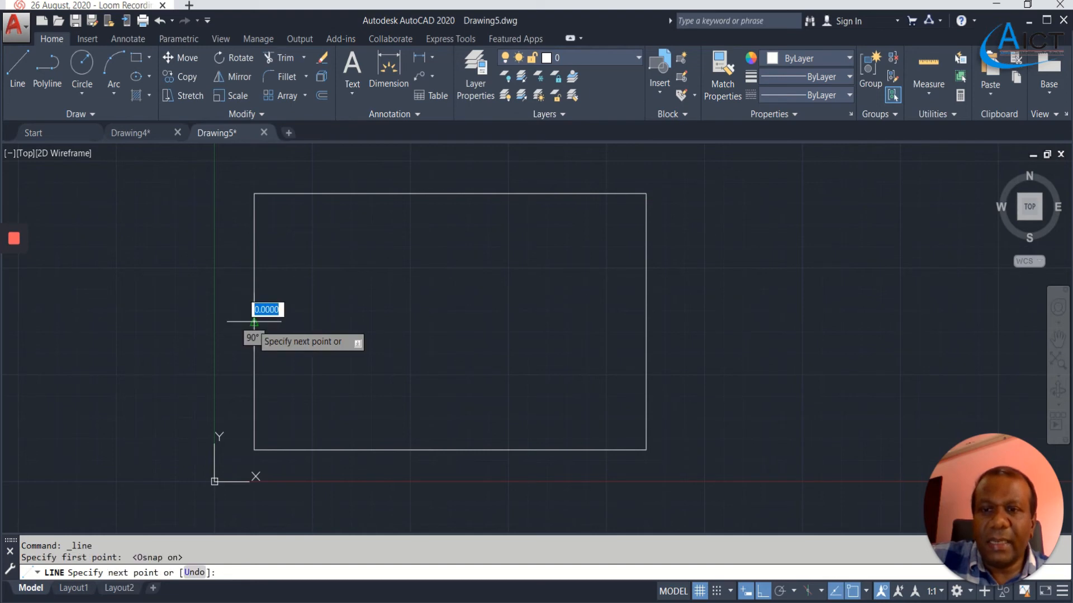
pyautogui.click(646, 322)
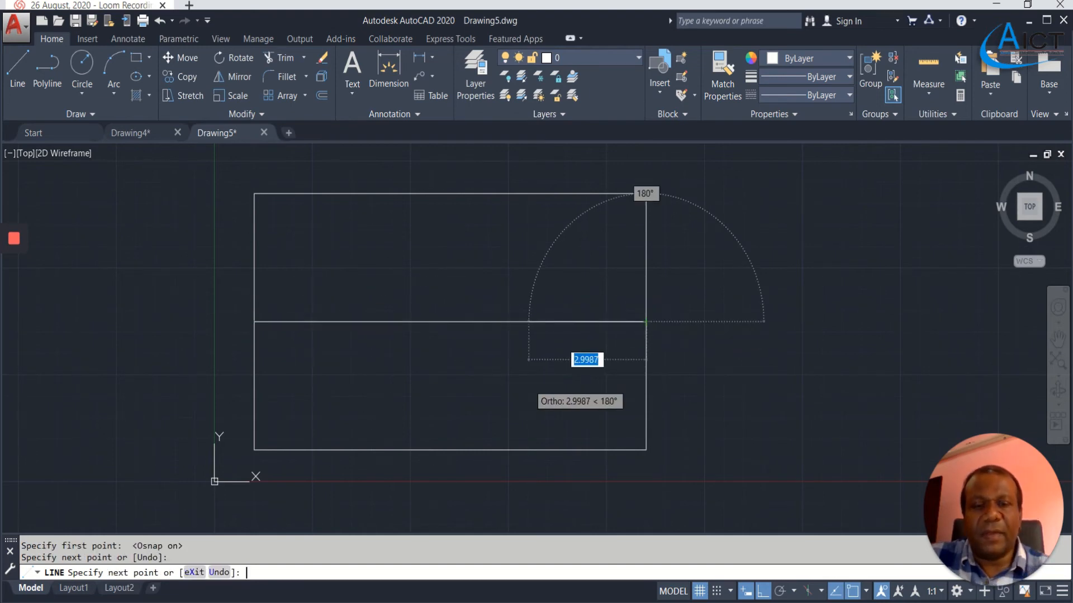
pyautogui.press('Return')
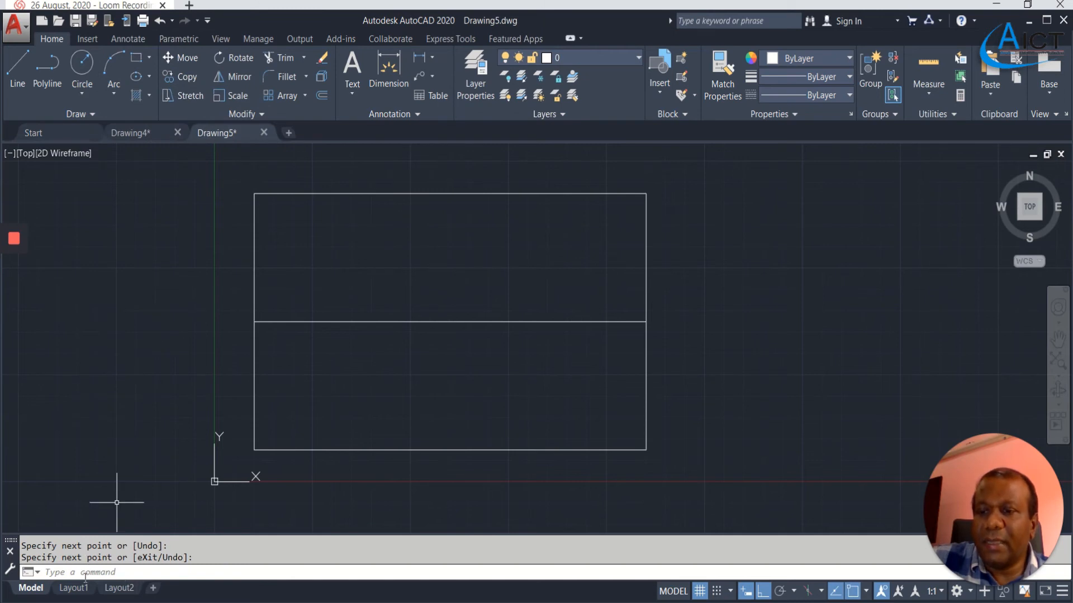
# - Draw a circle of radius 2 centred on the midpoint of the horizontal line, with Ortho turned off
pyautogui.click(81, 65)
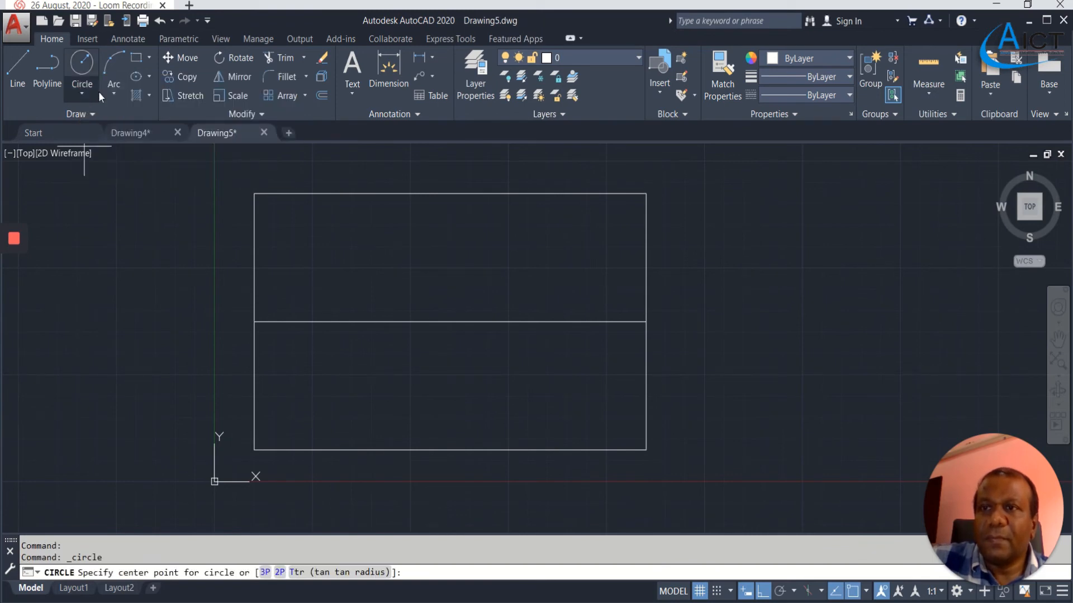
pyautogui.click(450, 322)
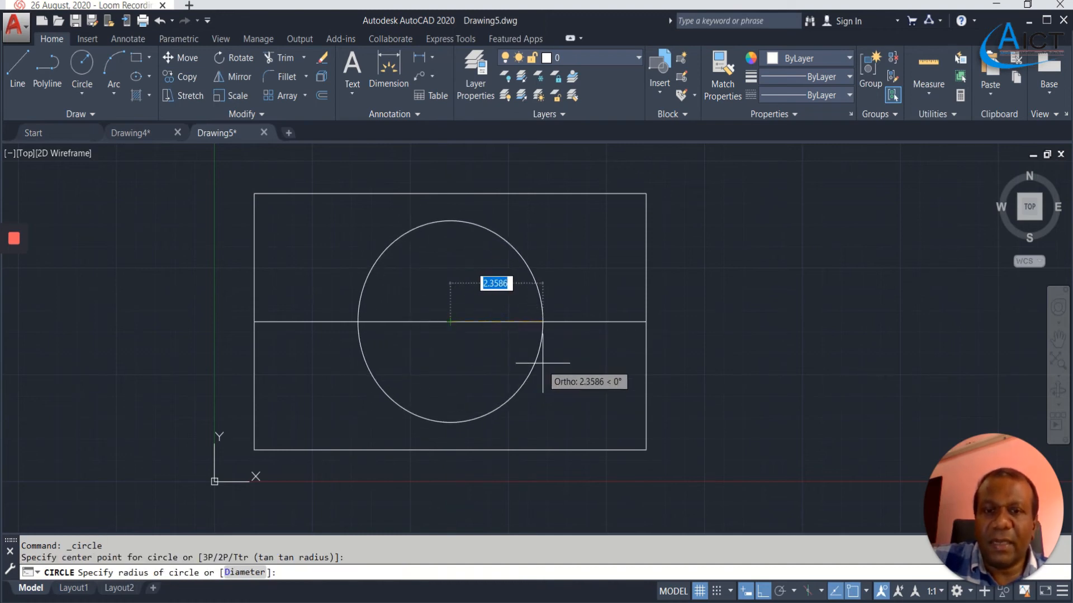
pyautogui.press('F8')
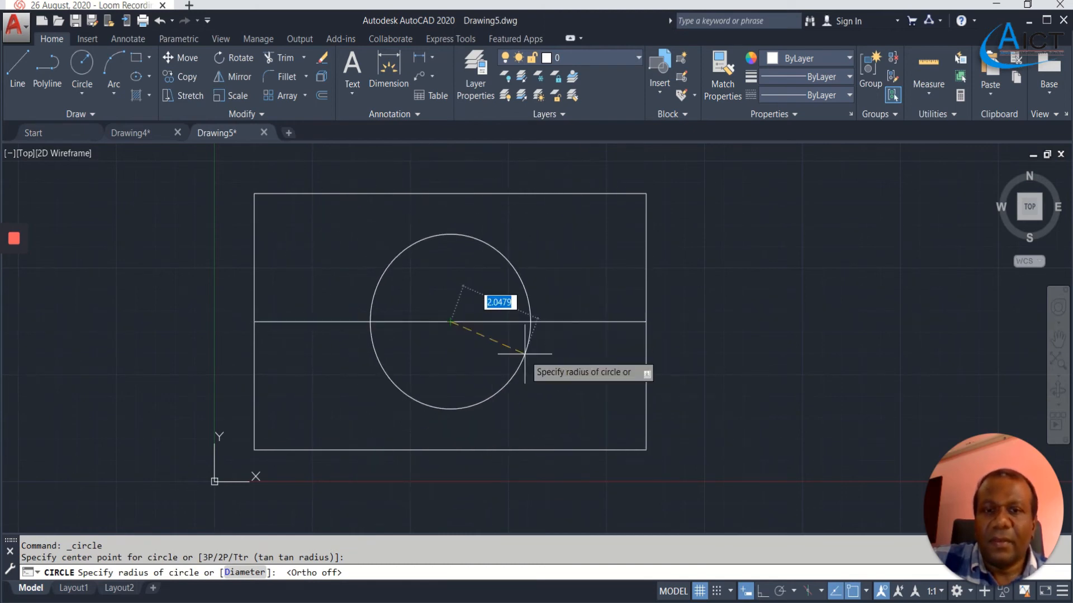
pyautogui.write('2')
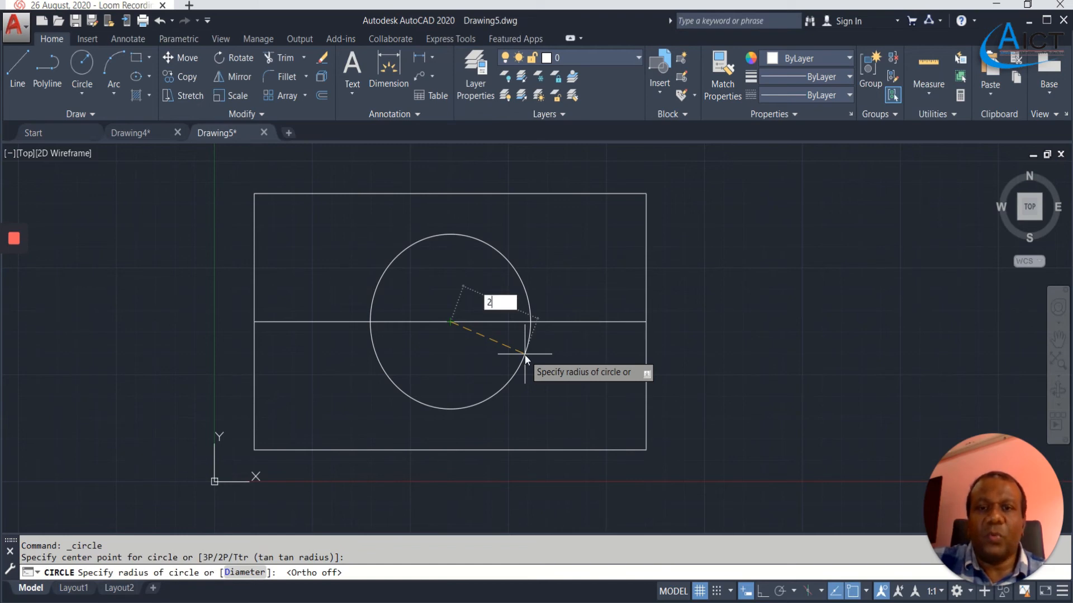
pyautogui.press('Return')
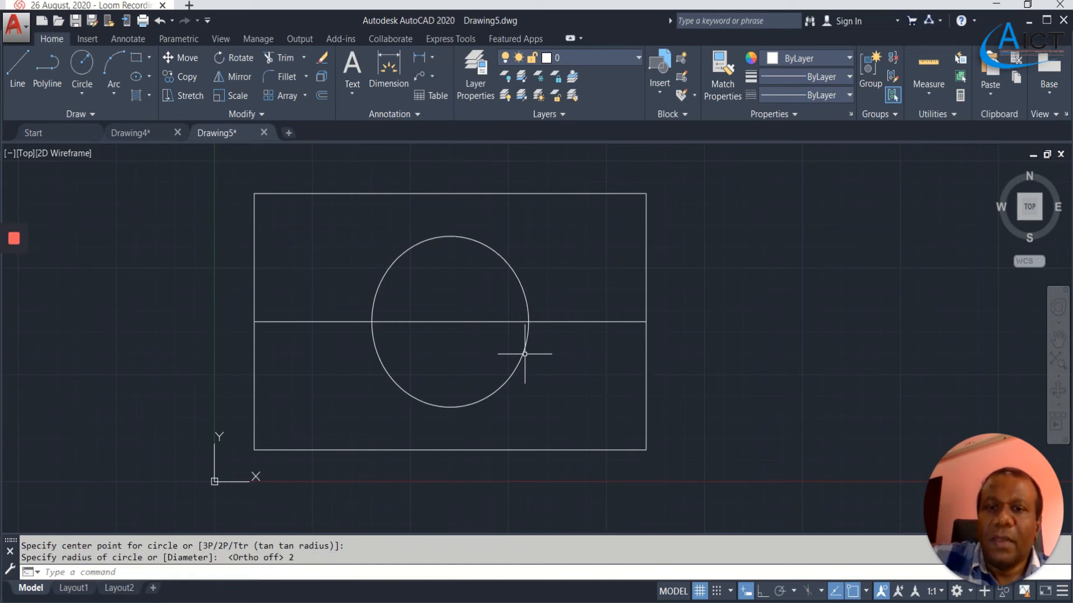
# - Delete the horizontal line and the circle inside the rectangle
pyautogui.click(461, 323)
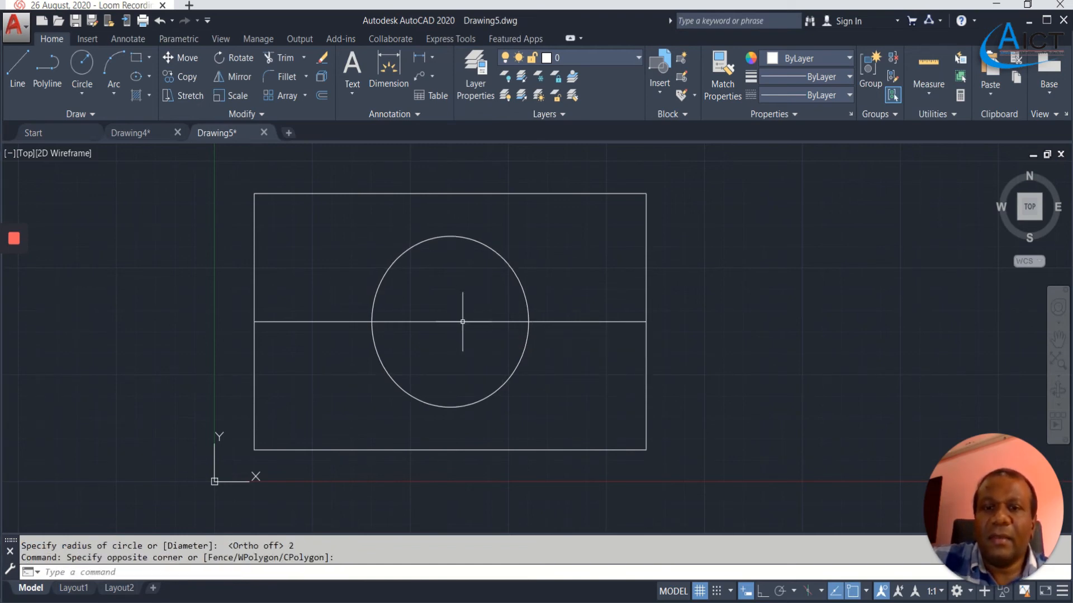
pyautogui.click(462, 322)
pyautogui.press('Delete')
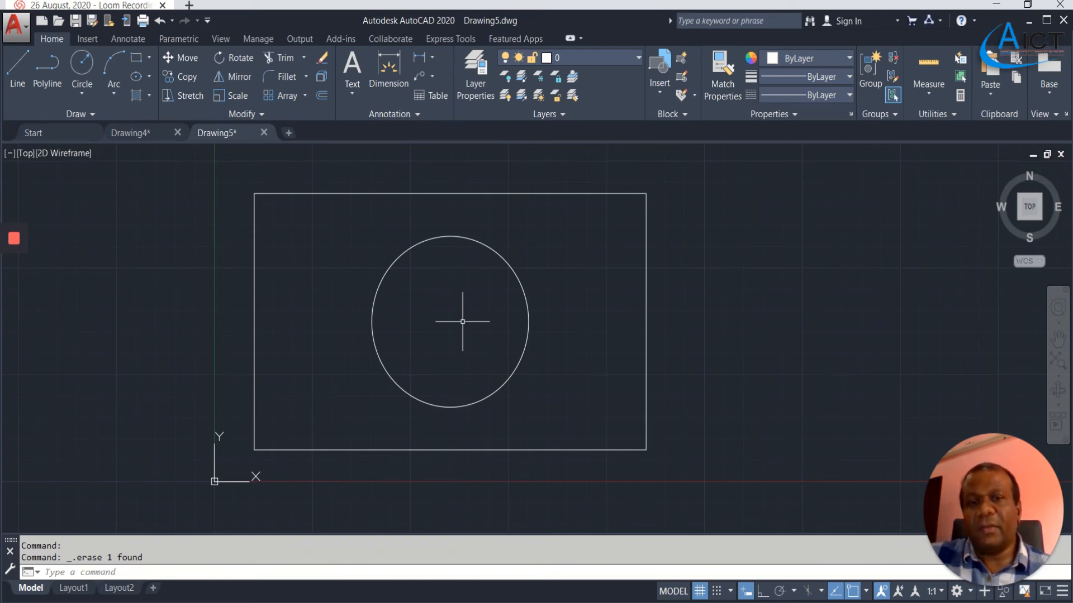
pyautogui.click(529, 314)
pyautogui.press('Delete')
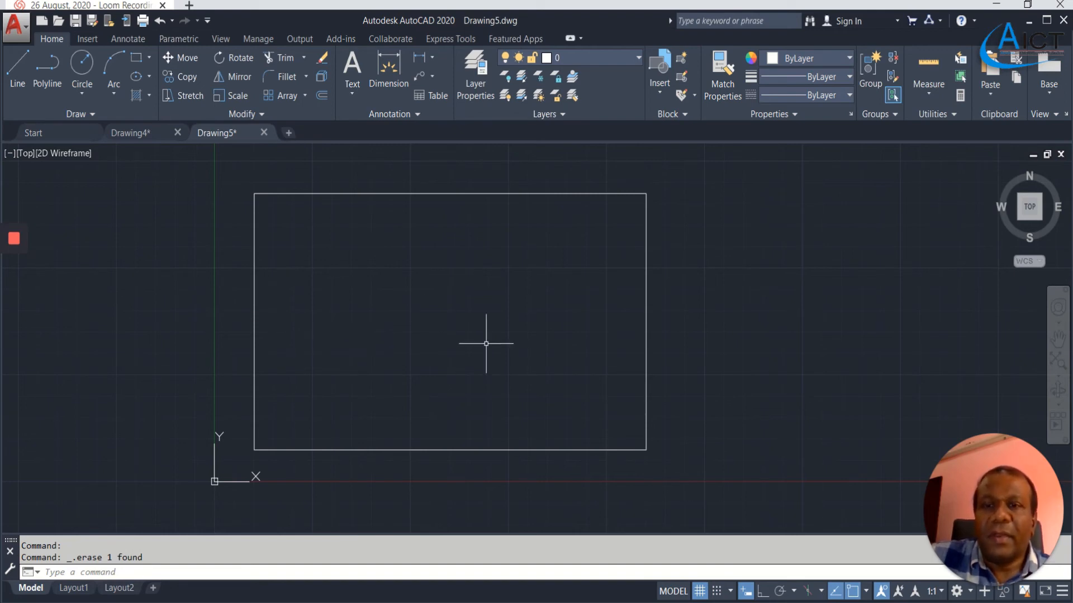
# - Compare point picking with Object Snap Tracking off and on, starting a line at the rectangle's centre by tracking its edge midpoints
pyautogui.click(81, 65)
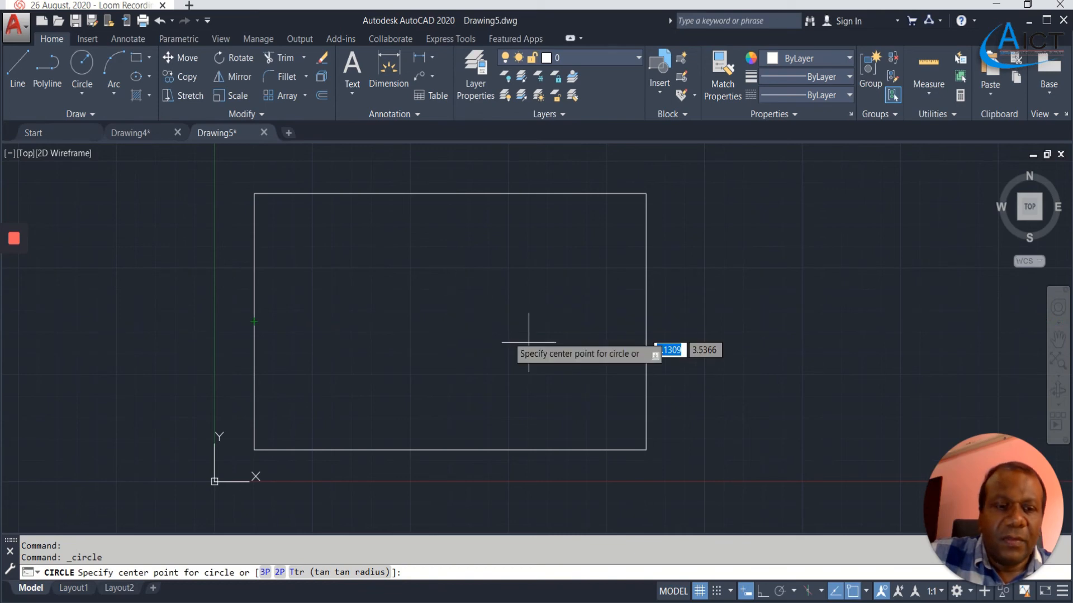
pyautogui.click(835, 596)
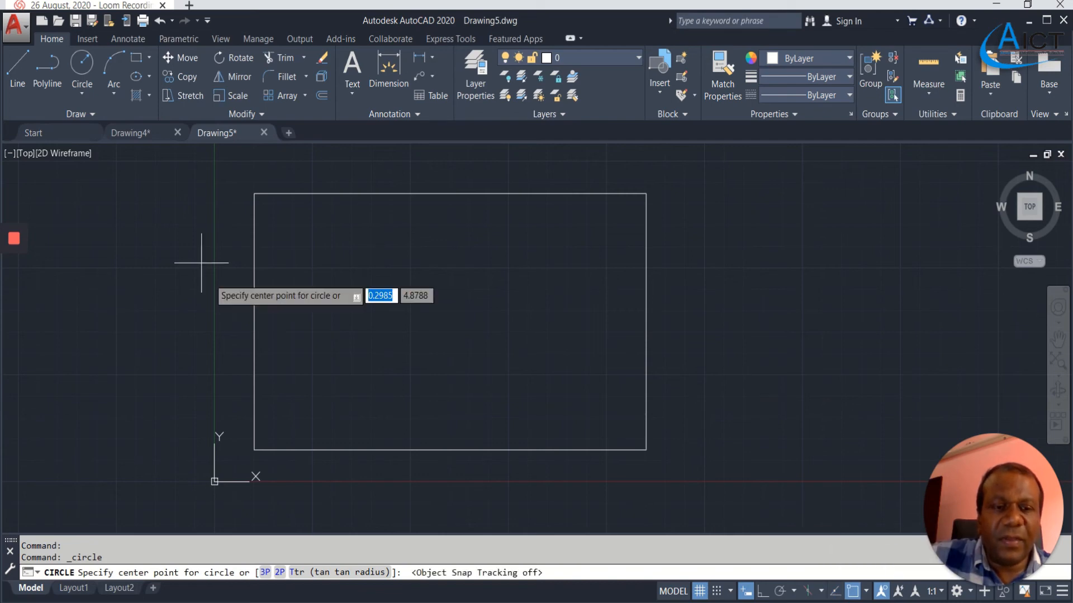
pyautogui.click(18, 66)
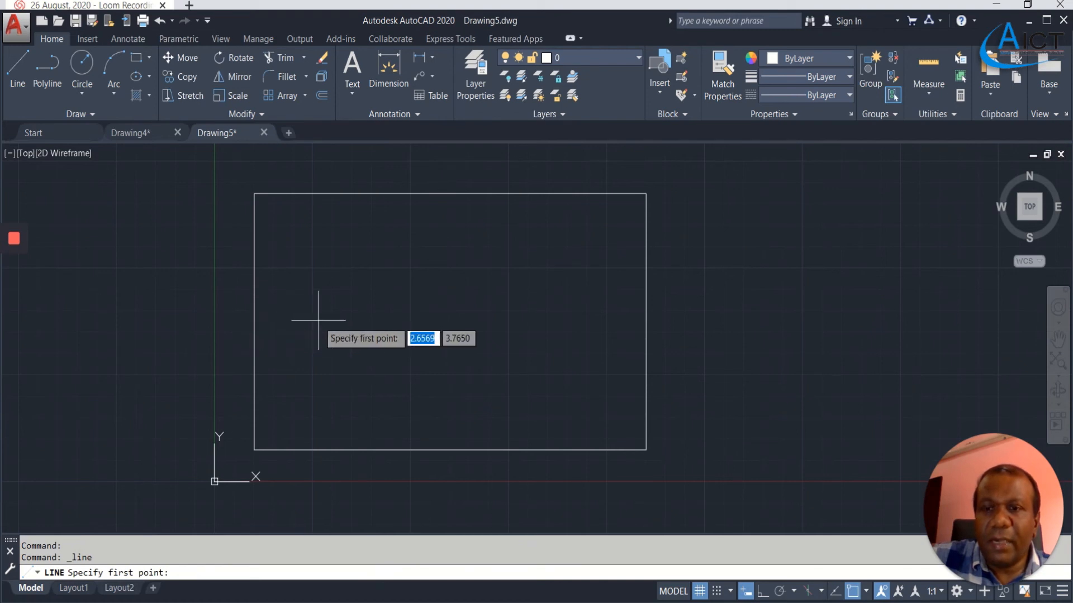
pyautogui.click(837, 593)
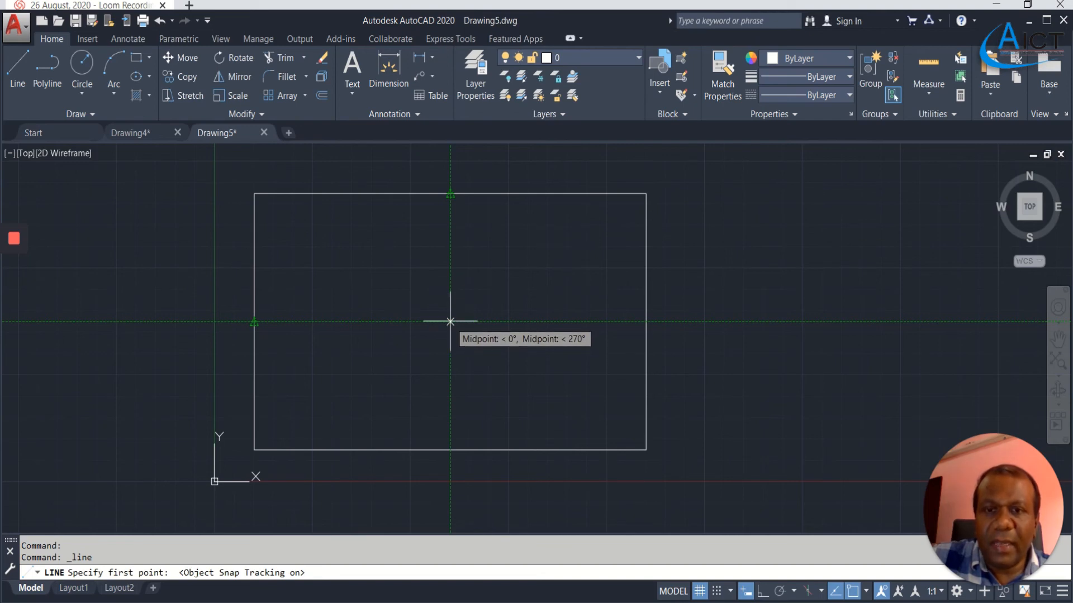
pyautogui.click(451, 322)
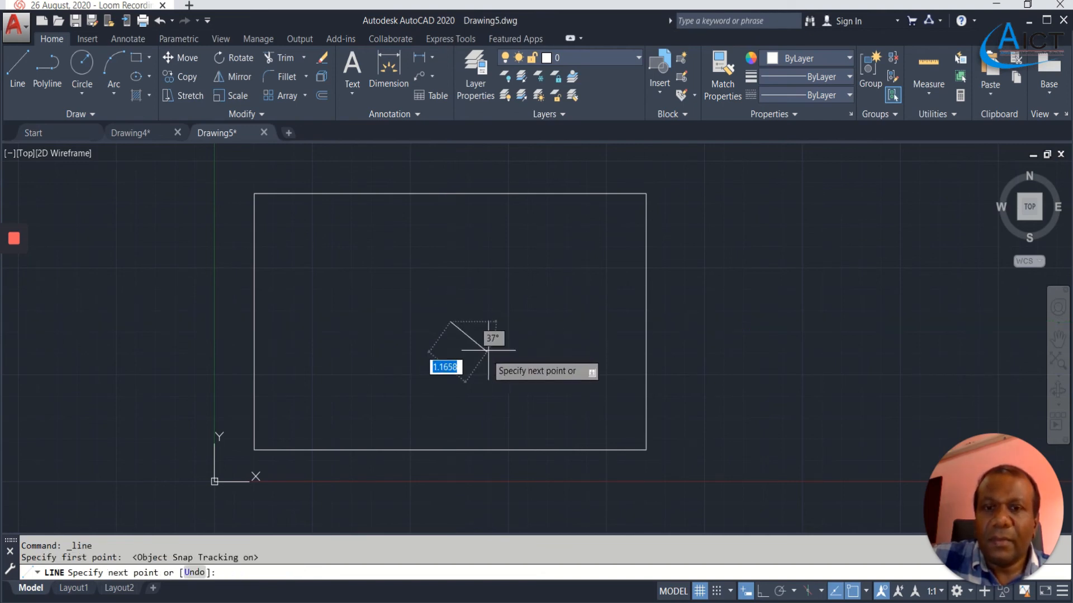
pyautogui.press('Escape')
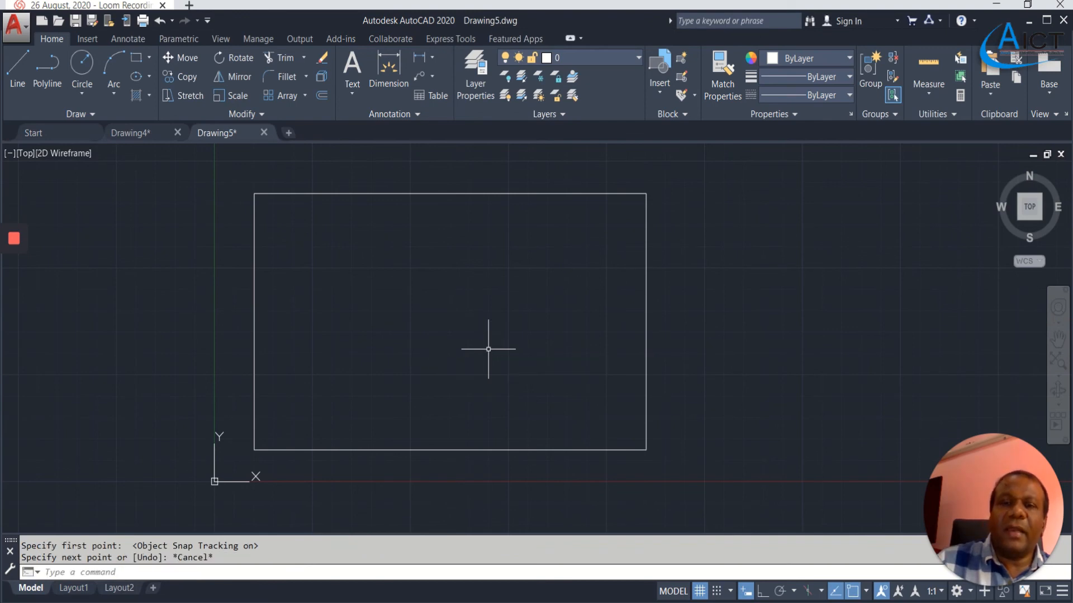
# - Draw a circle of radius 2 at the rectangle's centre, located by tracking from the midpoints of two adjacent sides
pyautogui.click(82, 66)
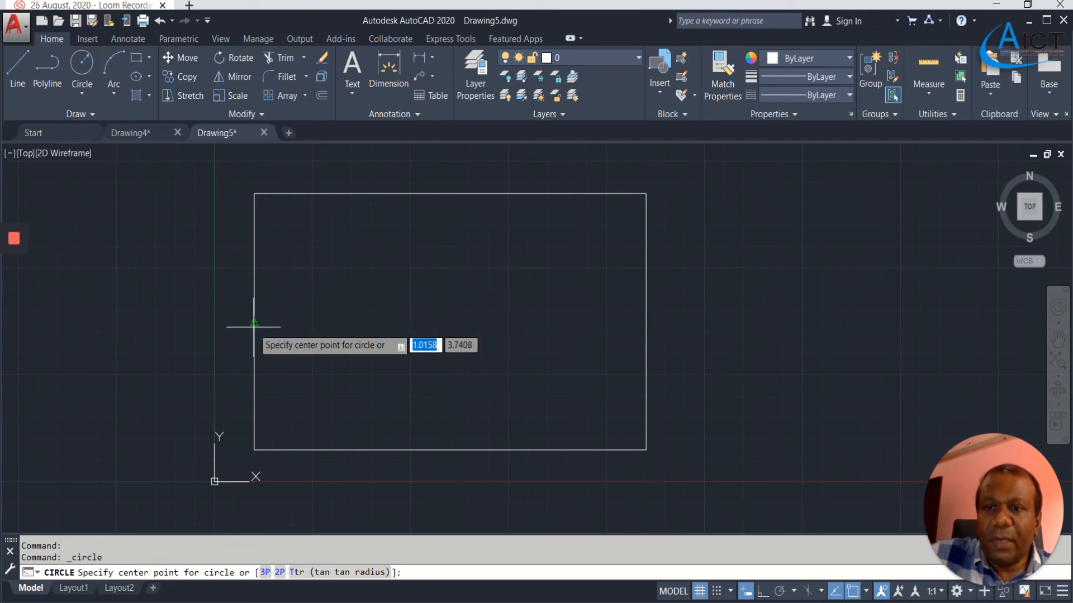
pyautogui.click(449, 321)
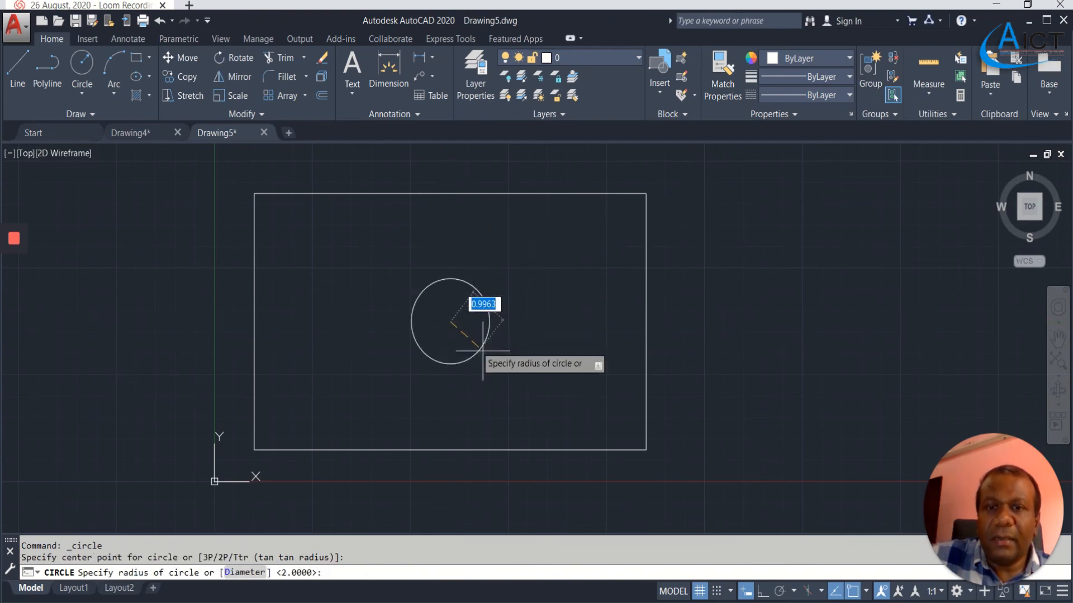
pyautogui.write('2')
pyautogui.press('Return')
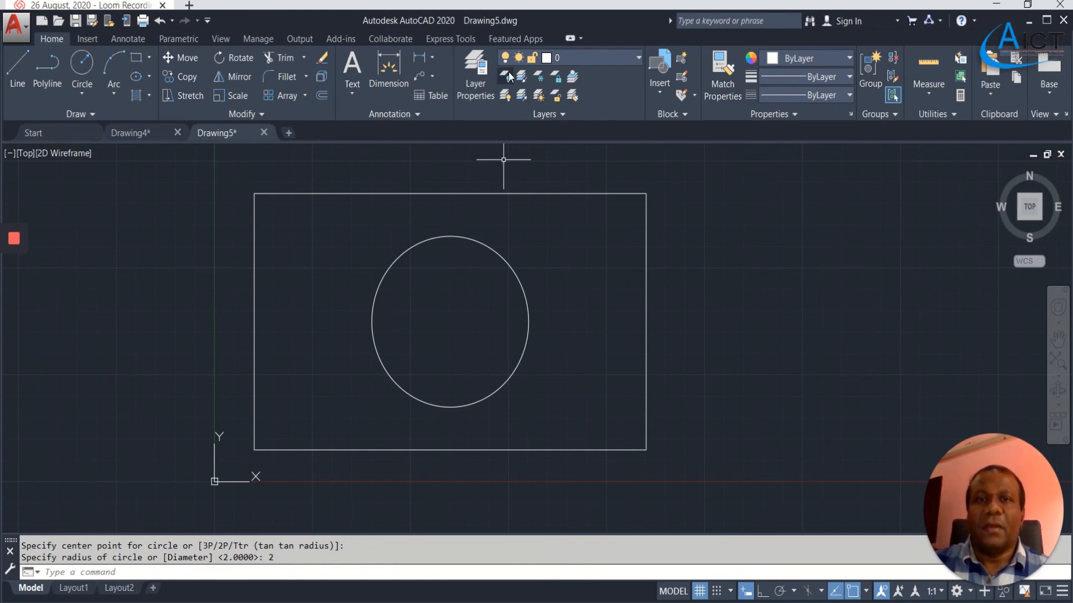
# - Create a layer named DIM with green index color 90 and make it the current layer
pyautogui.click(479, 88)
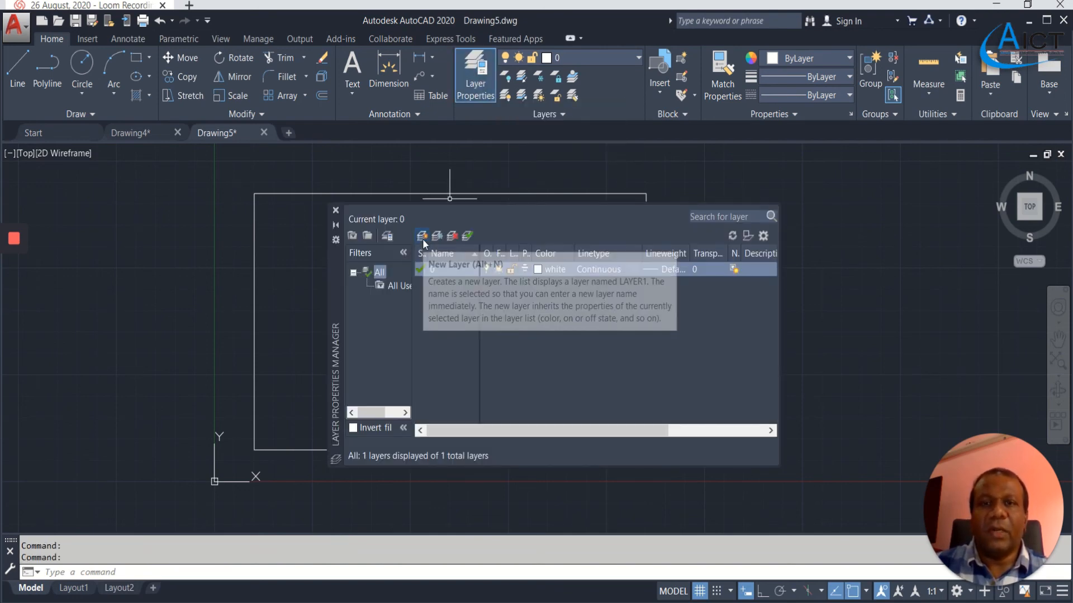
pyautogui.click(423, 239)
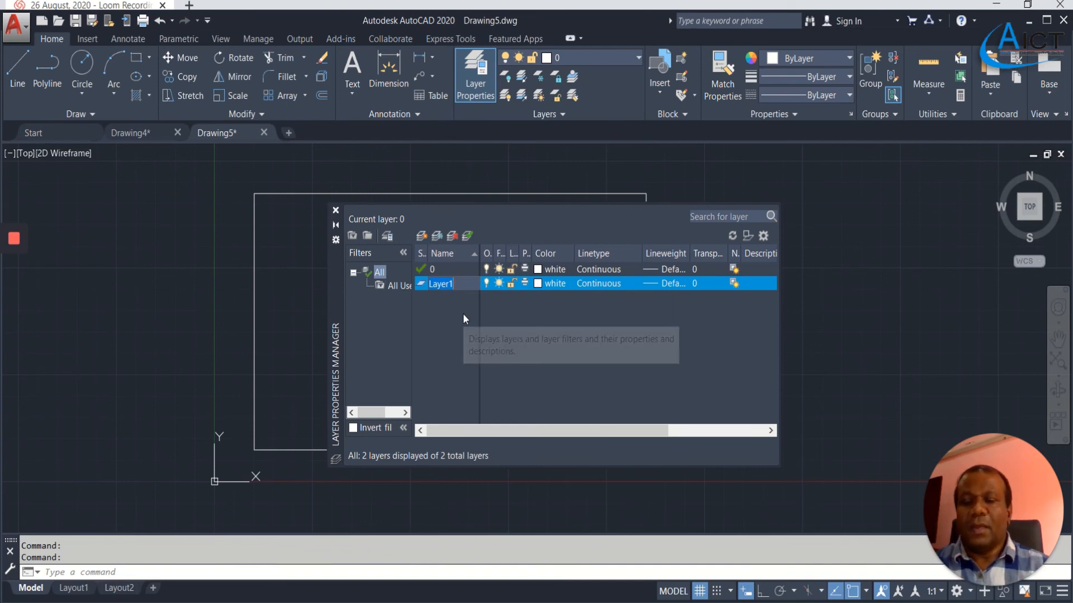
pyautogui.write('DIM')
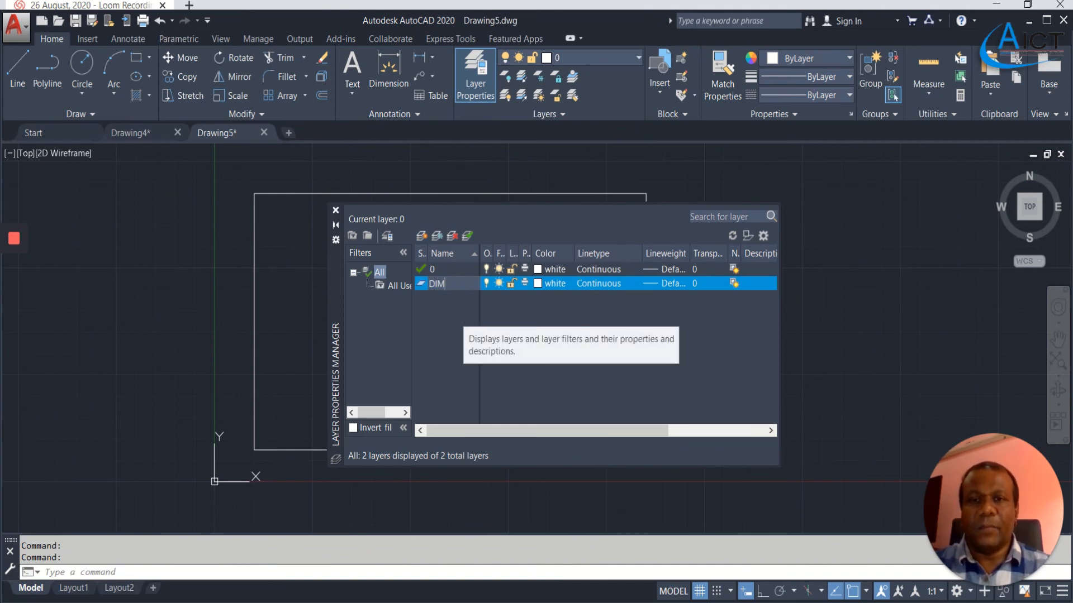
pyautogui.click(554, 282)
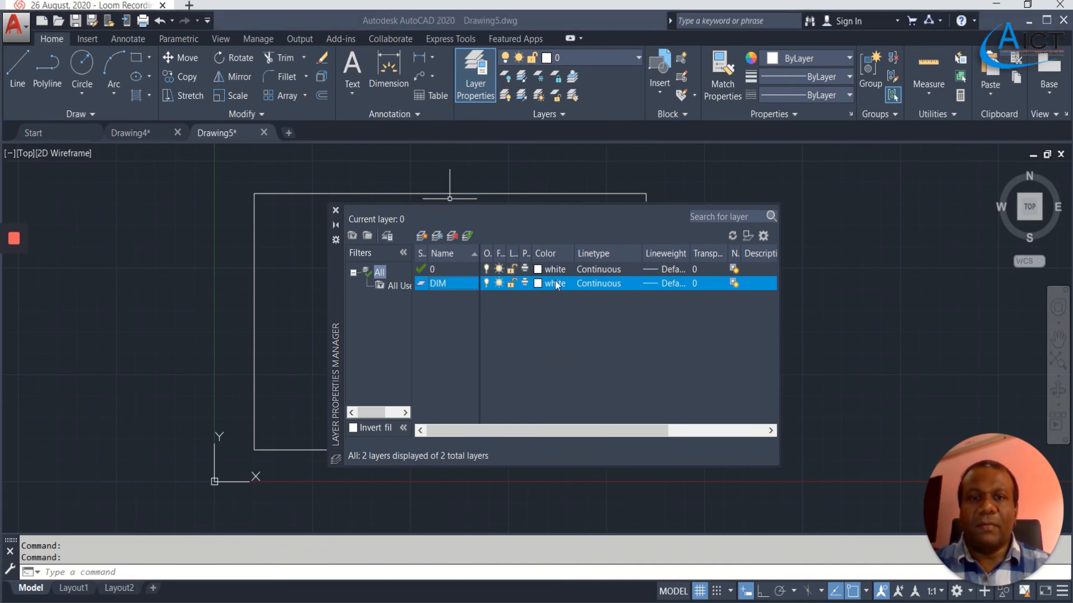
pyautogui.click(500, 262)
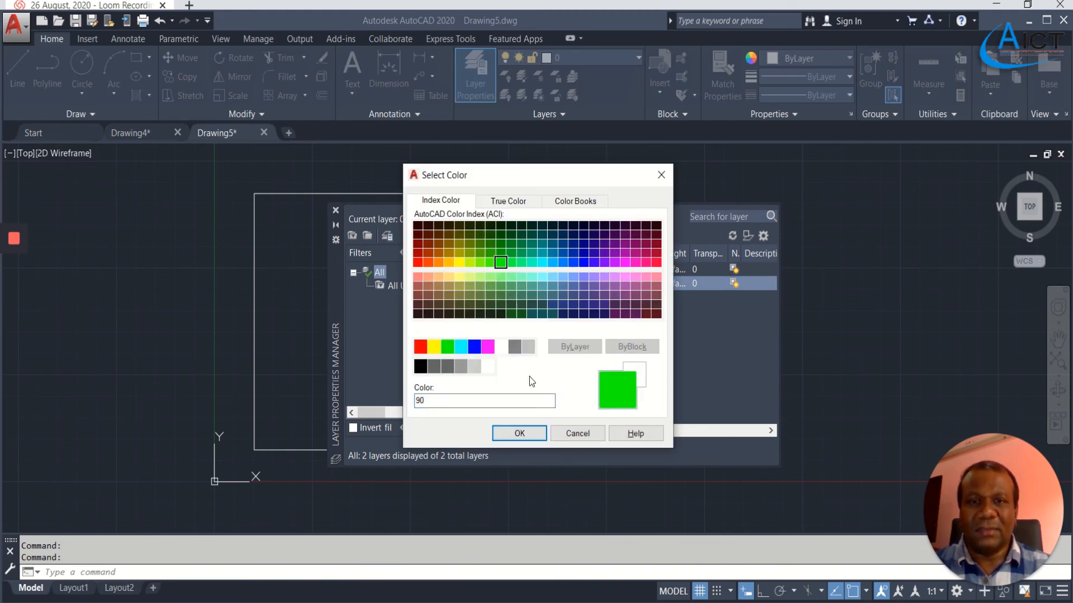
pyautogui.click(519, 434)
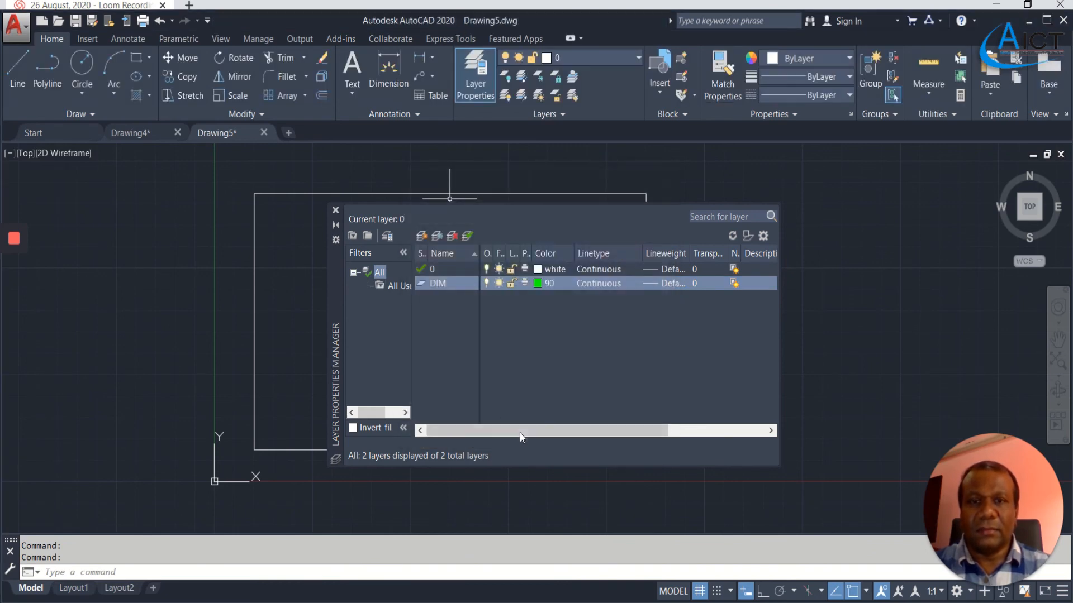
pyautogui.click(336, 211)
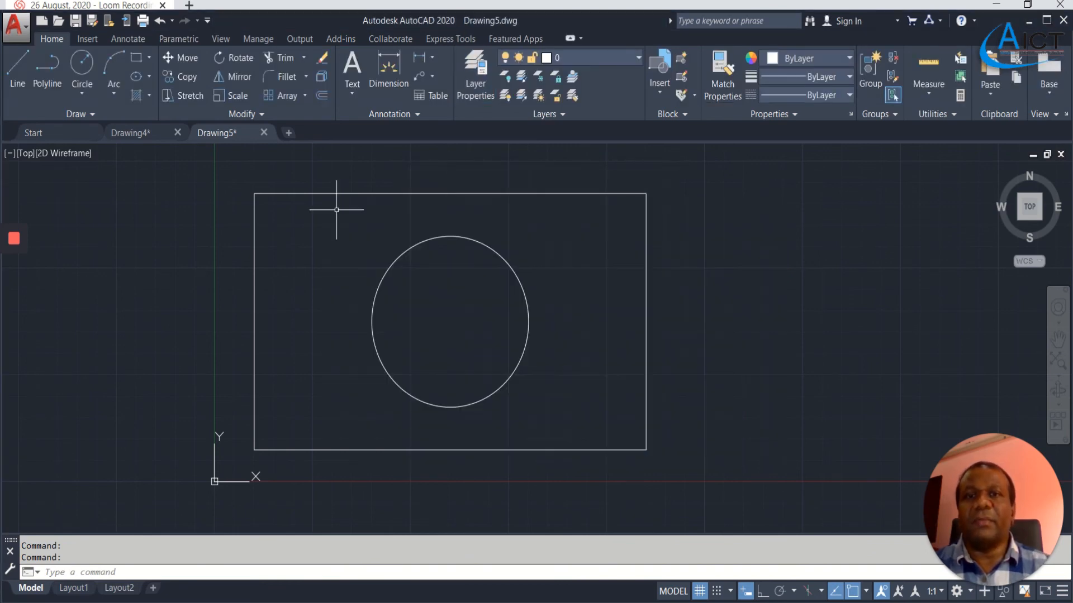
pyautogui.click(600, 56)
pyautogui.click(606, 95)
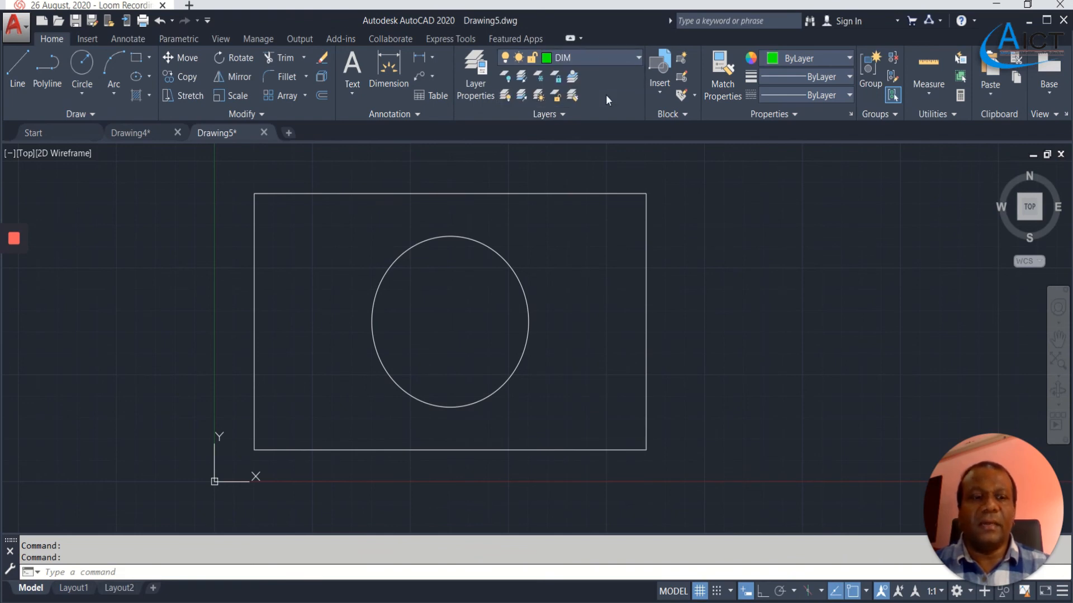
# - Add a linear dimension for the rectangle's width between its two upper corners, placed above the top edge
pyautogui.click(128, 39)
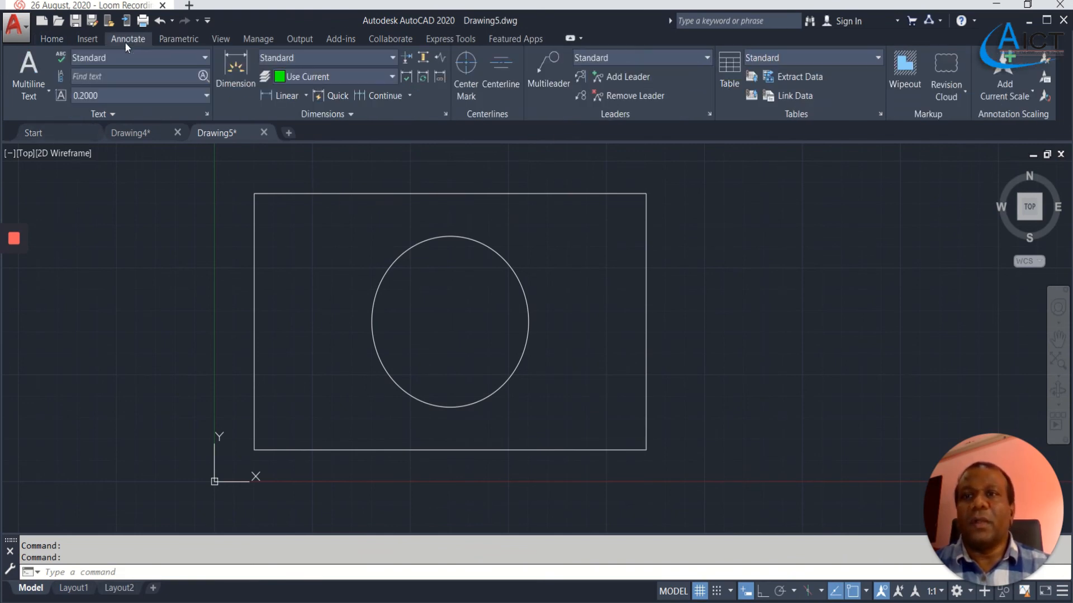
pyautogui.click(270, 99)
pyautogui.moveTo(426, 280); pyautogui.dragTo(496, 314, button='middle')
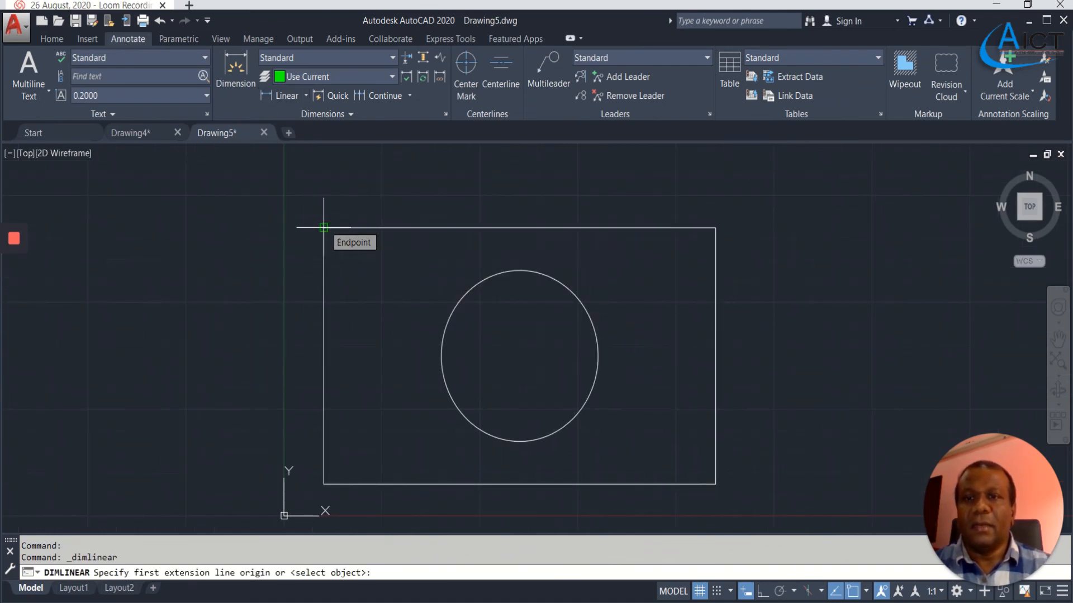
pyautogui.click(324, 228)
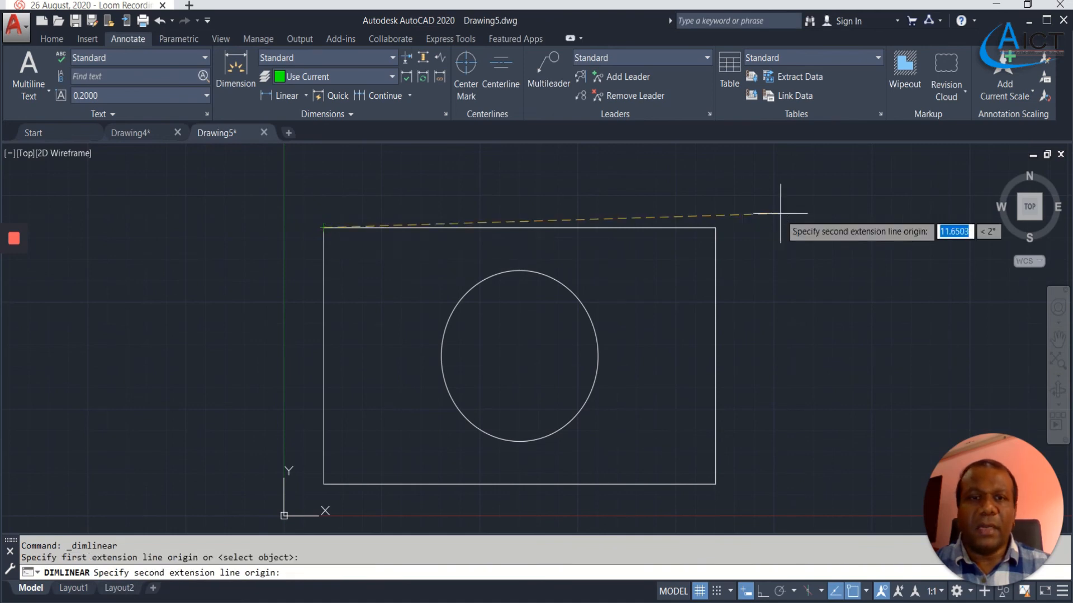
pyautogui.click(713, 223)
pyautogui.click(707, 177)
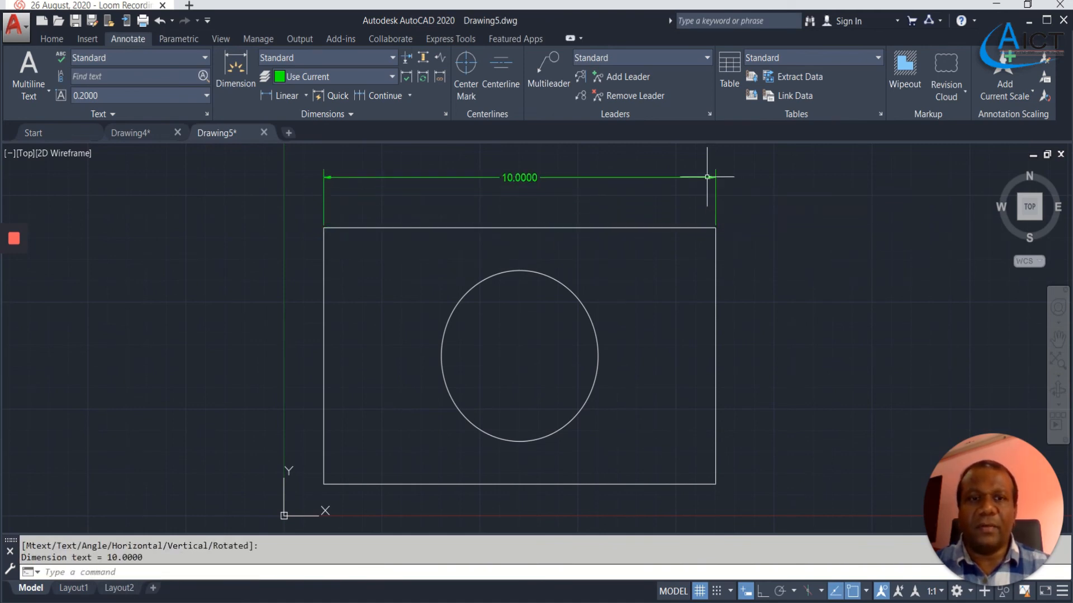
# - Add a linear dimension for the rectangle's height between its two right-hand corners, placed outside the right edge
pyautogui.click(268, 96)
pyautogui.click(716, 483)
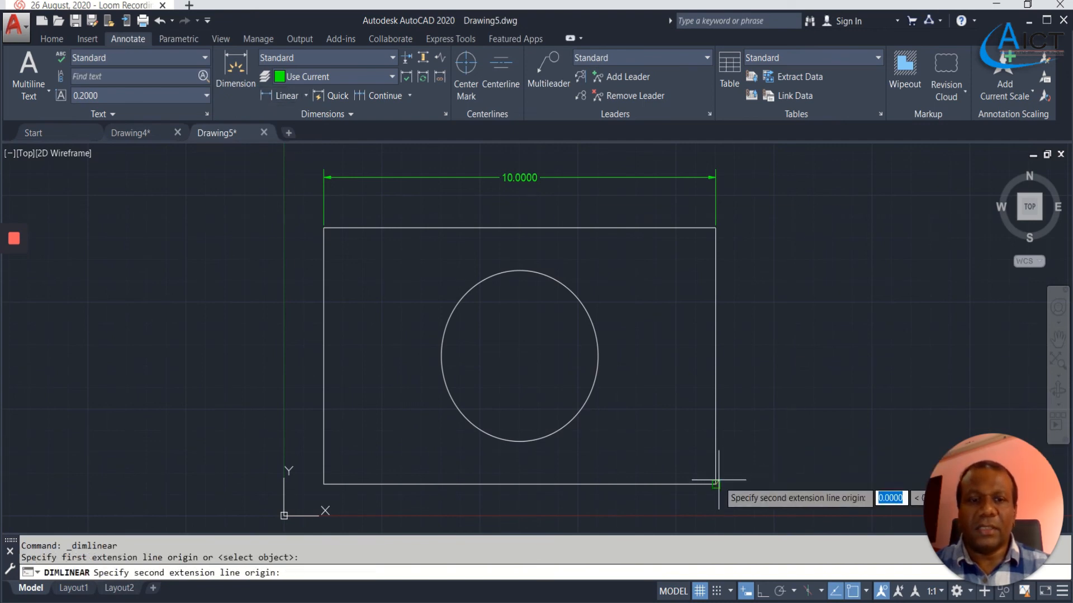
pyautogui.click(716, 227)
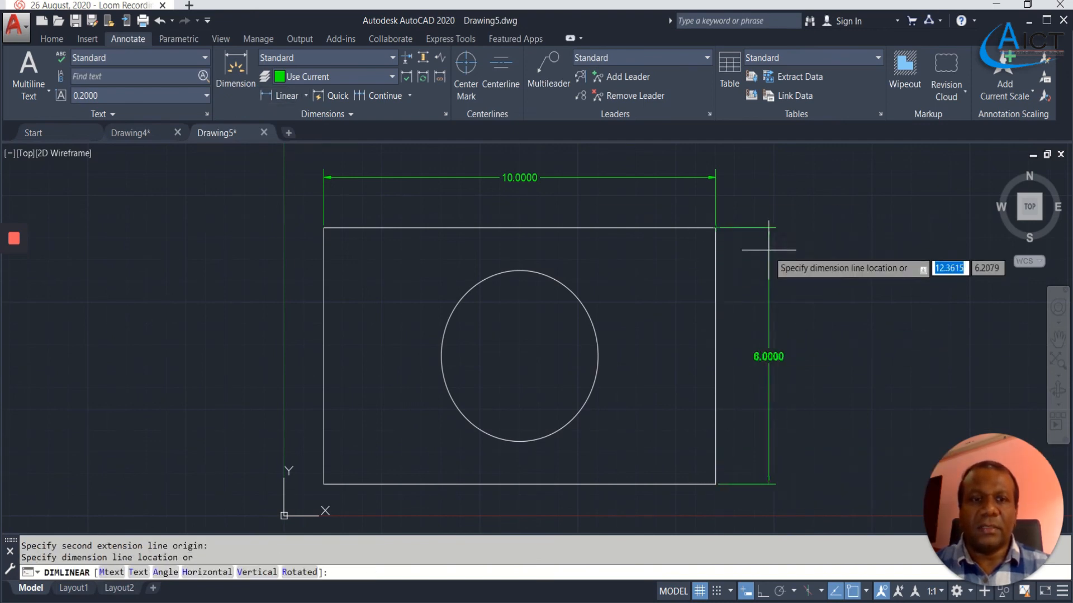
pyautogui.click(768, 250)
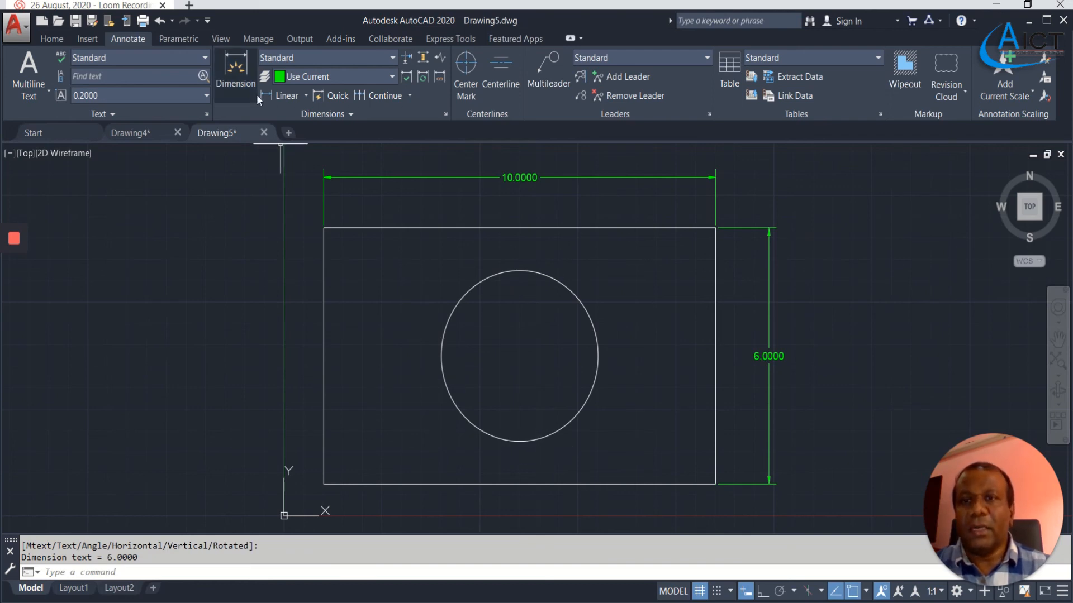
# - Add a radius dimension to the circle, with its text outside the rectangle near the upper-left corner
pyautogui.click(306, 96)
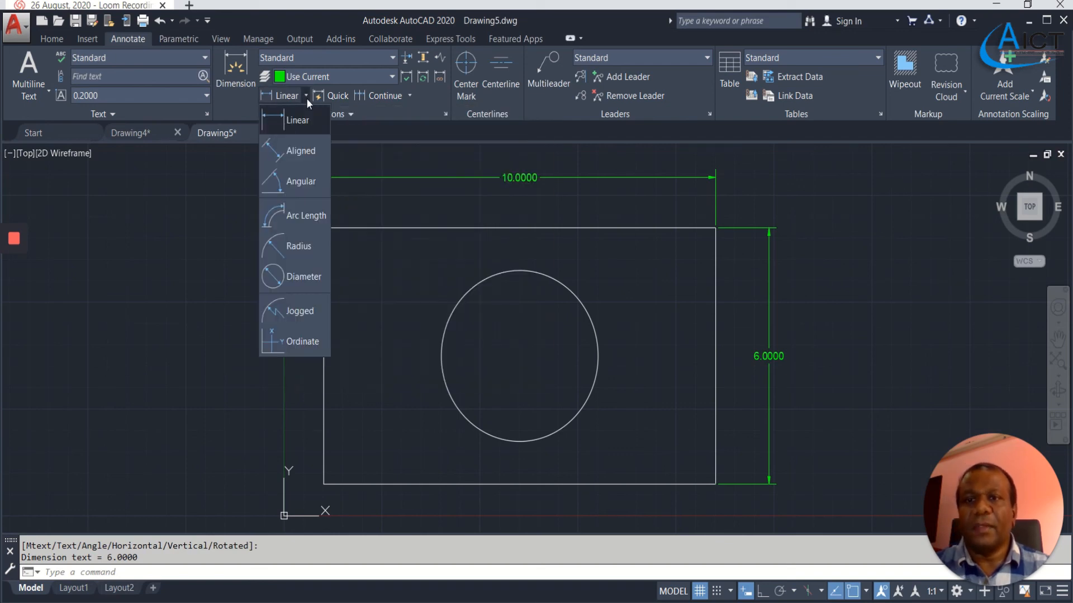
pyautogui.click(320, 254)
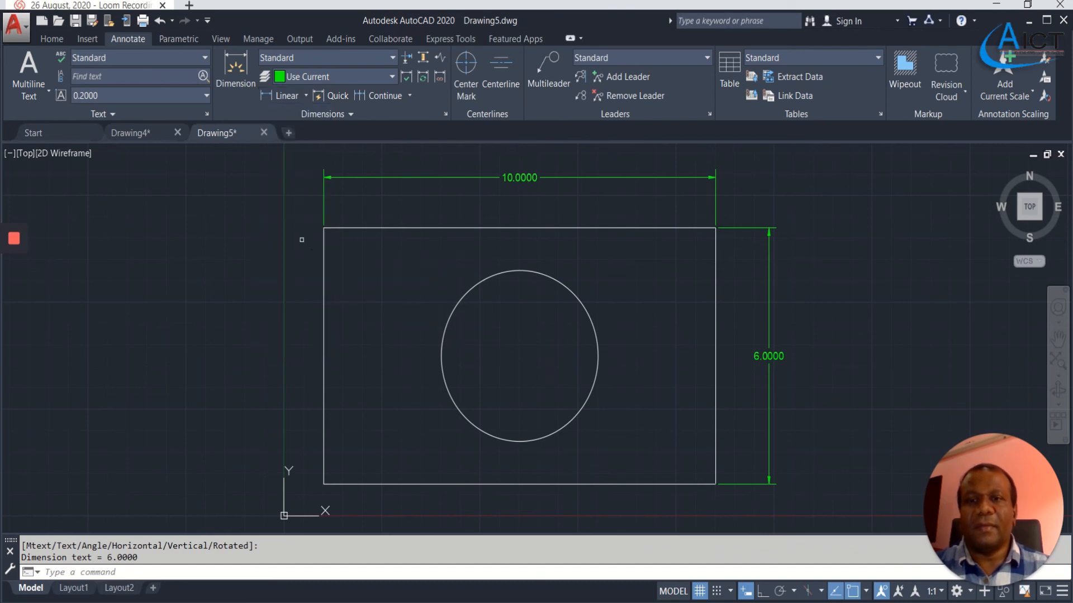
pyautogui.click(461, 298)
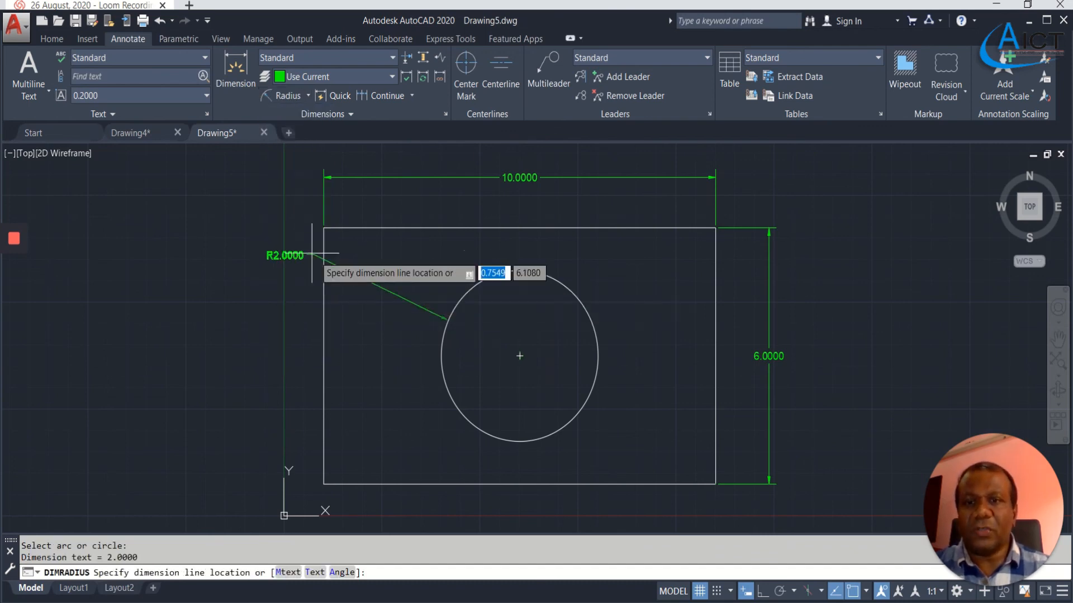
pyautogui.click(285, 229)
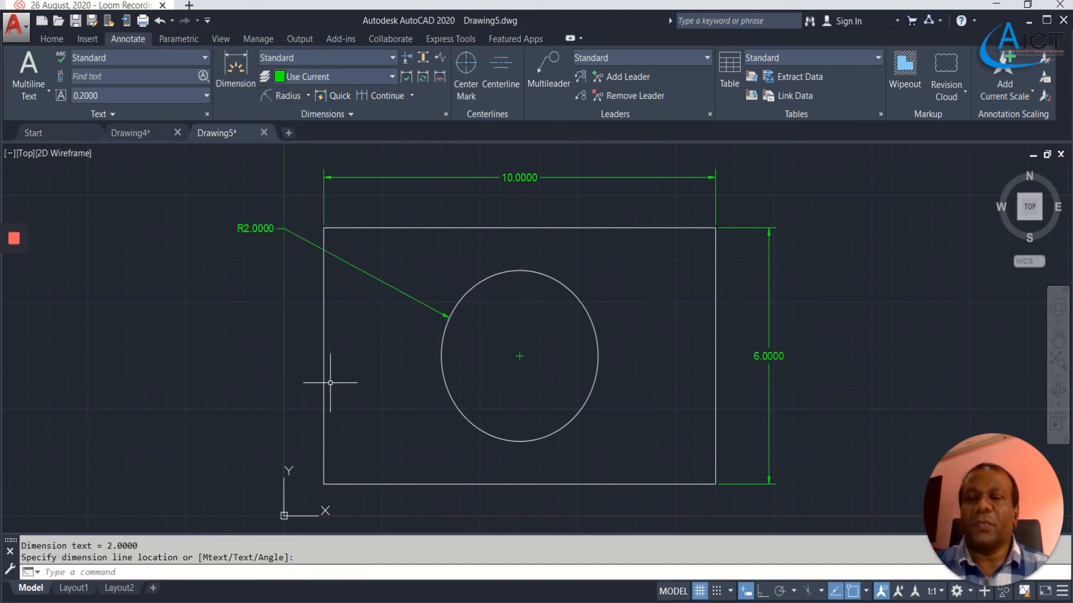
# - Add a diameter dimension to the circle, with its text outside the rectangle beyond the upper-right corner
pyautogui.click(309, 96)
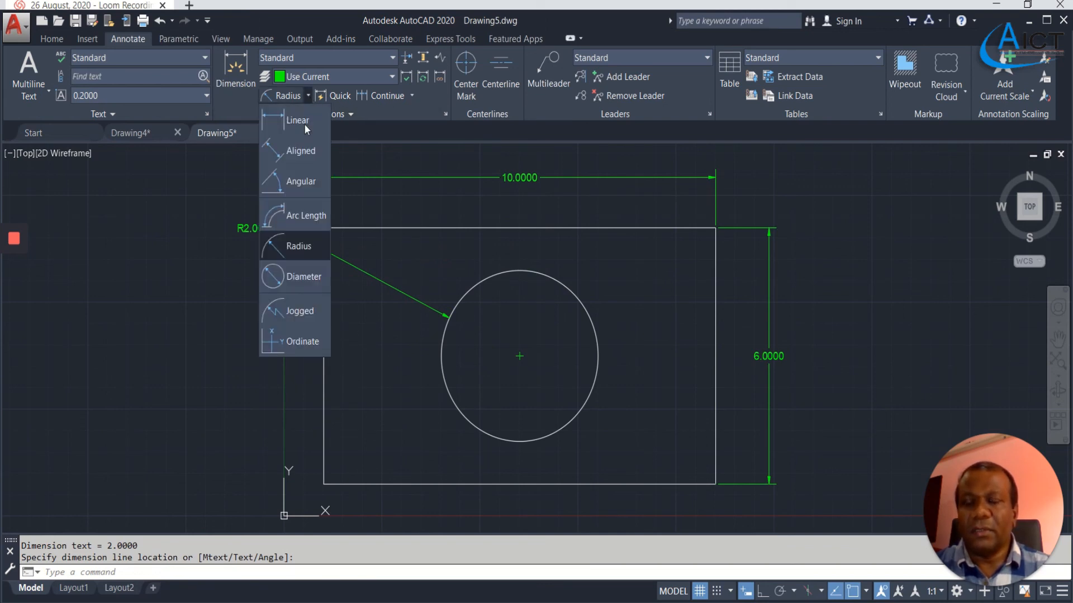
pyautogui.click(303, 279)
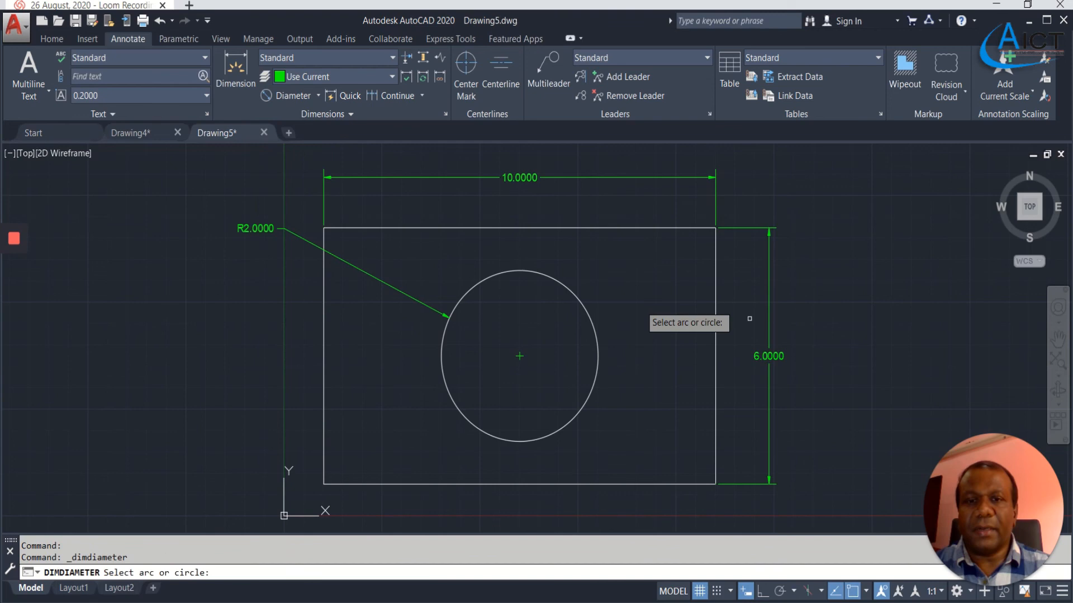
pyautogui.click(589, 317)
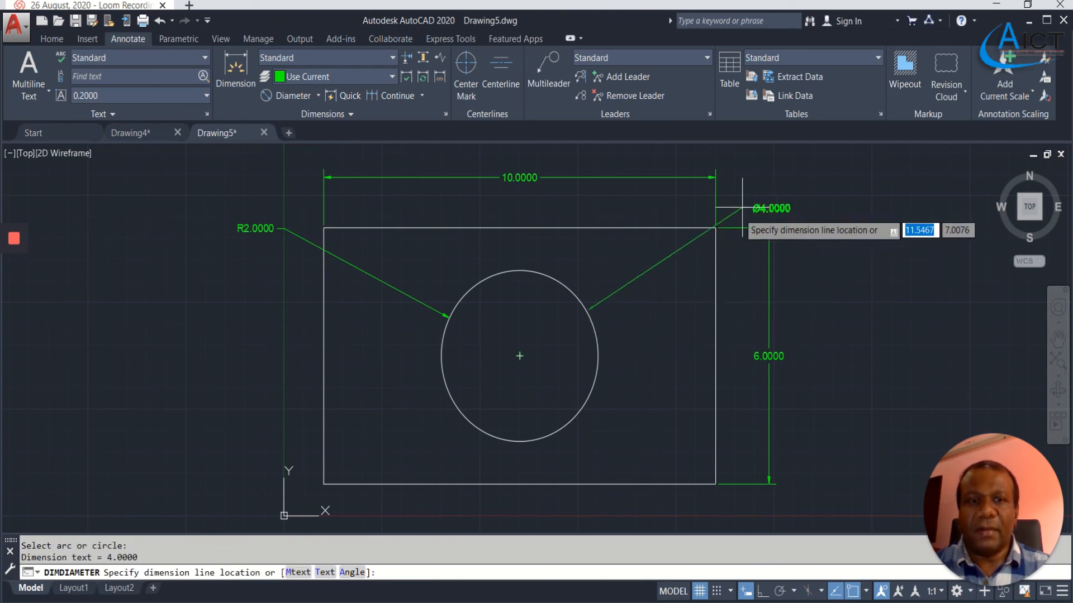
pyautogui.click(763, 180)
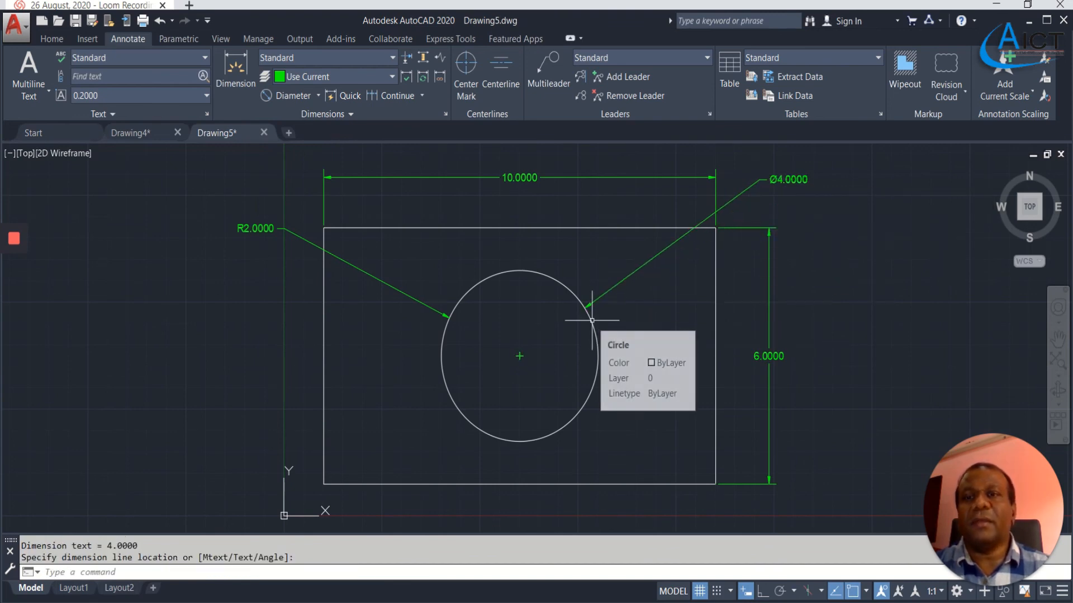